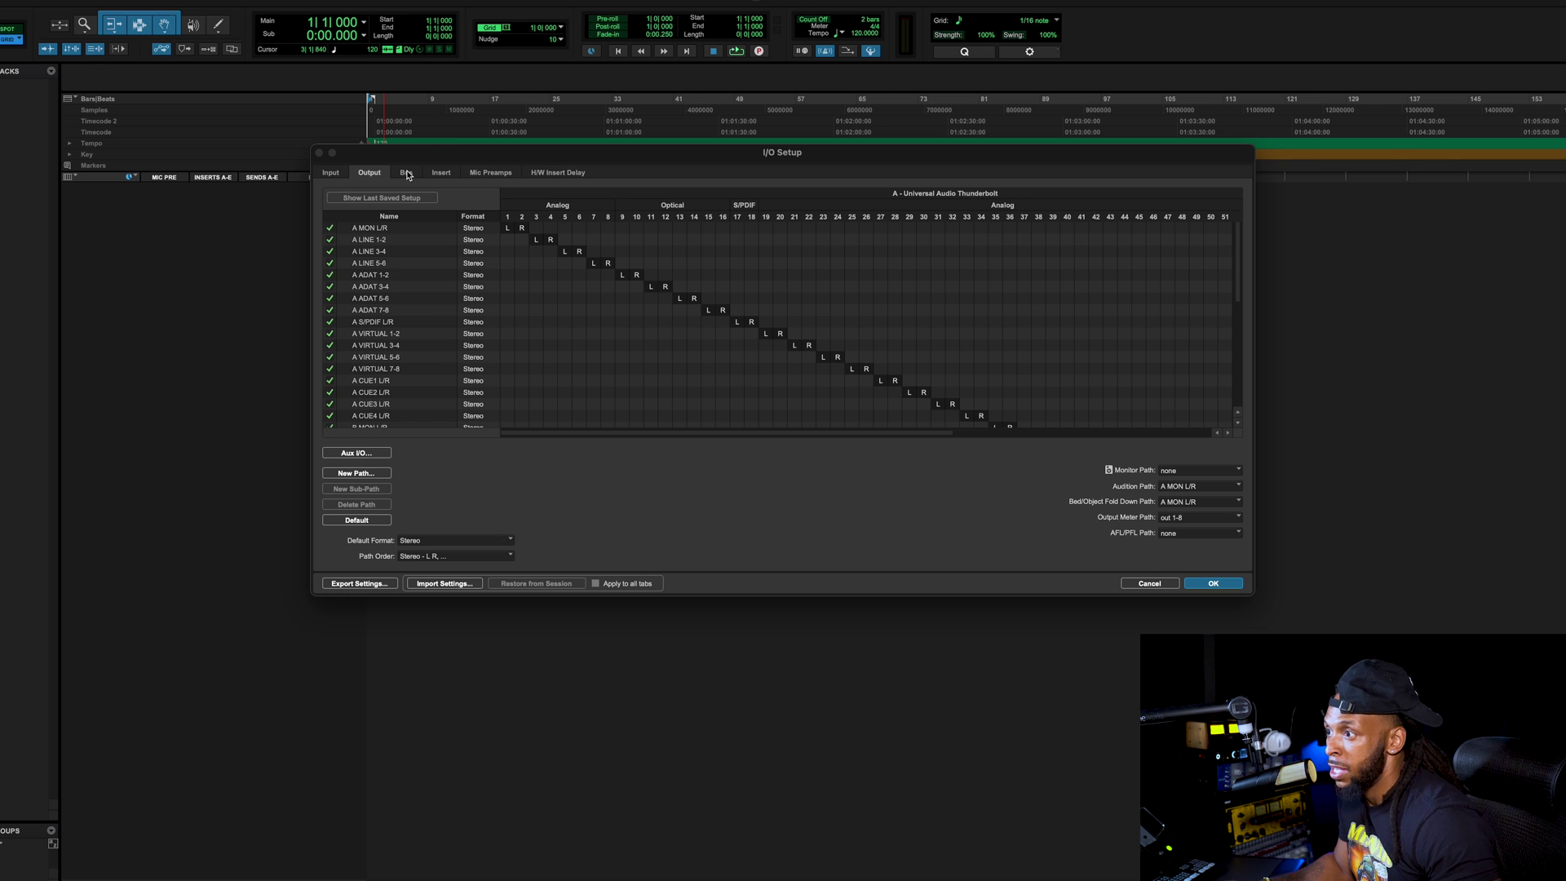
# Look through the Bus, Insert, Input and Output paths of the I/O Setup and open the Aux I/O device list.
pyautogui.click(407, 173)
pyautogui.click(439, 175)
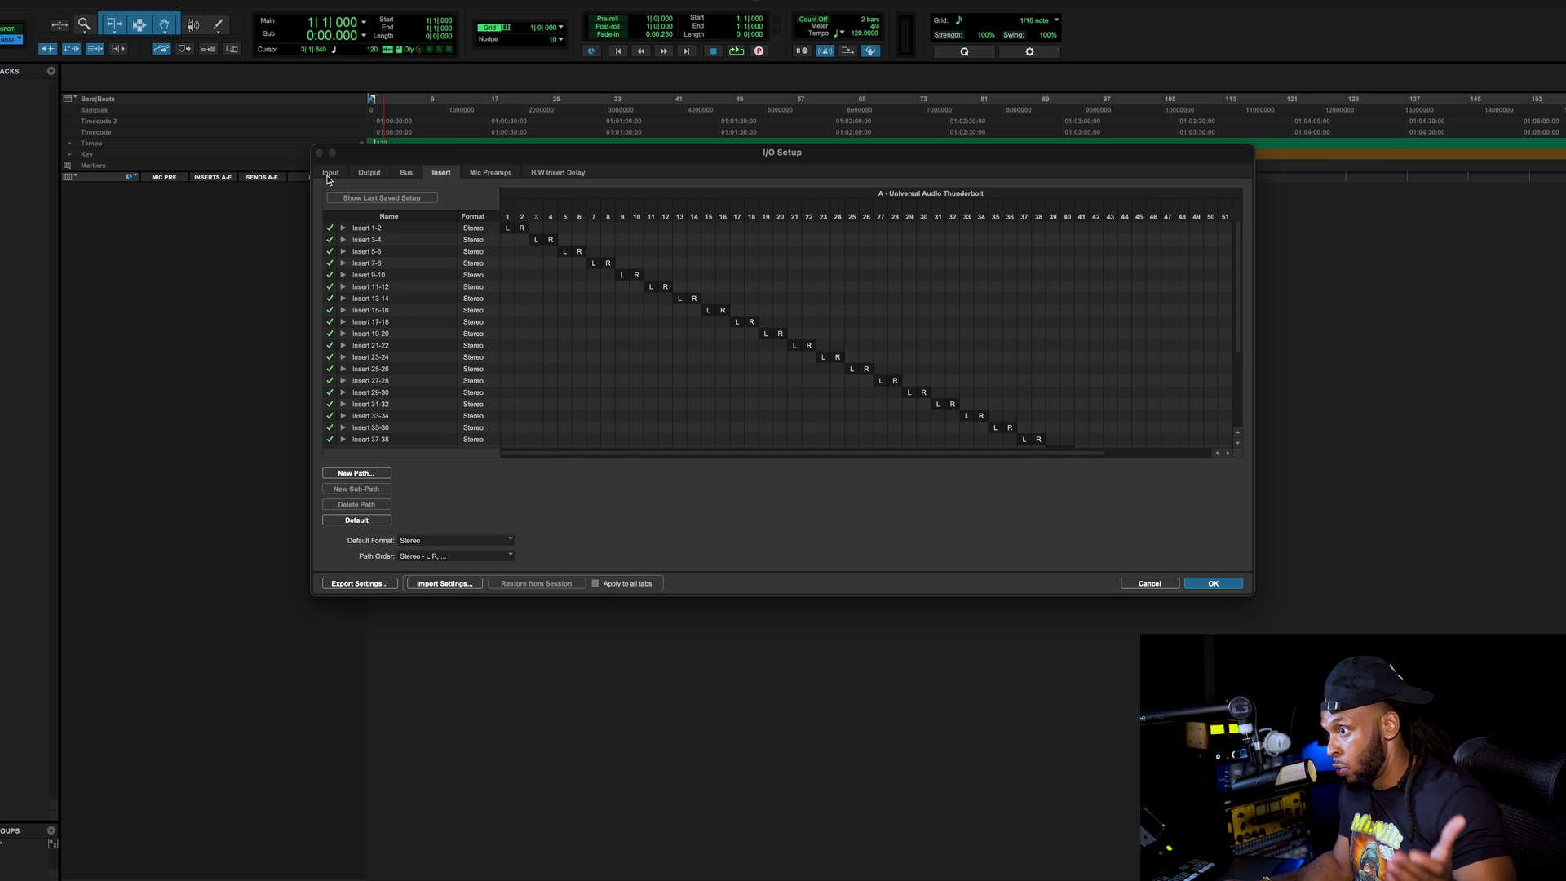
pyautogui.click(368, 172)
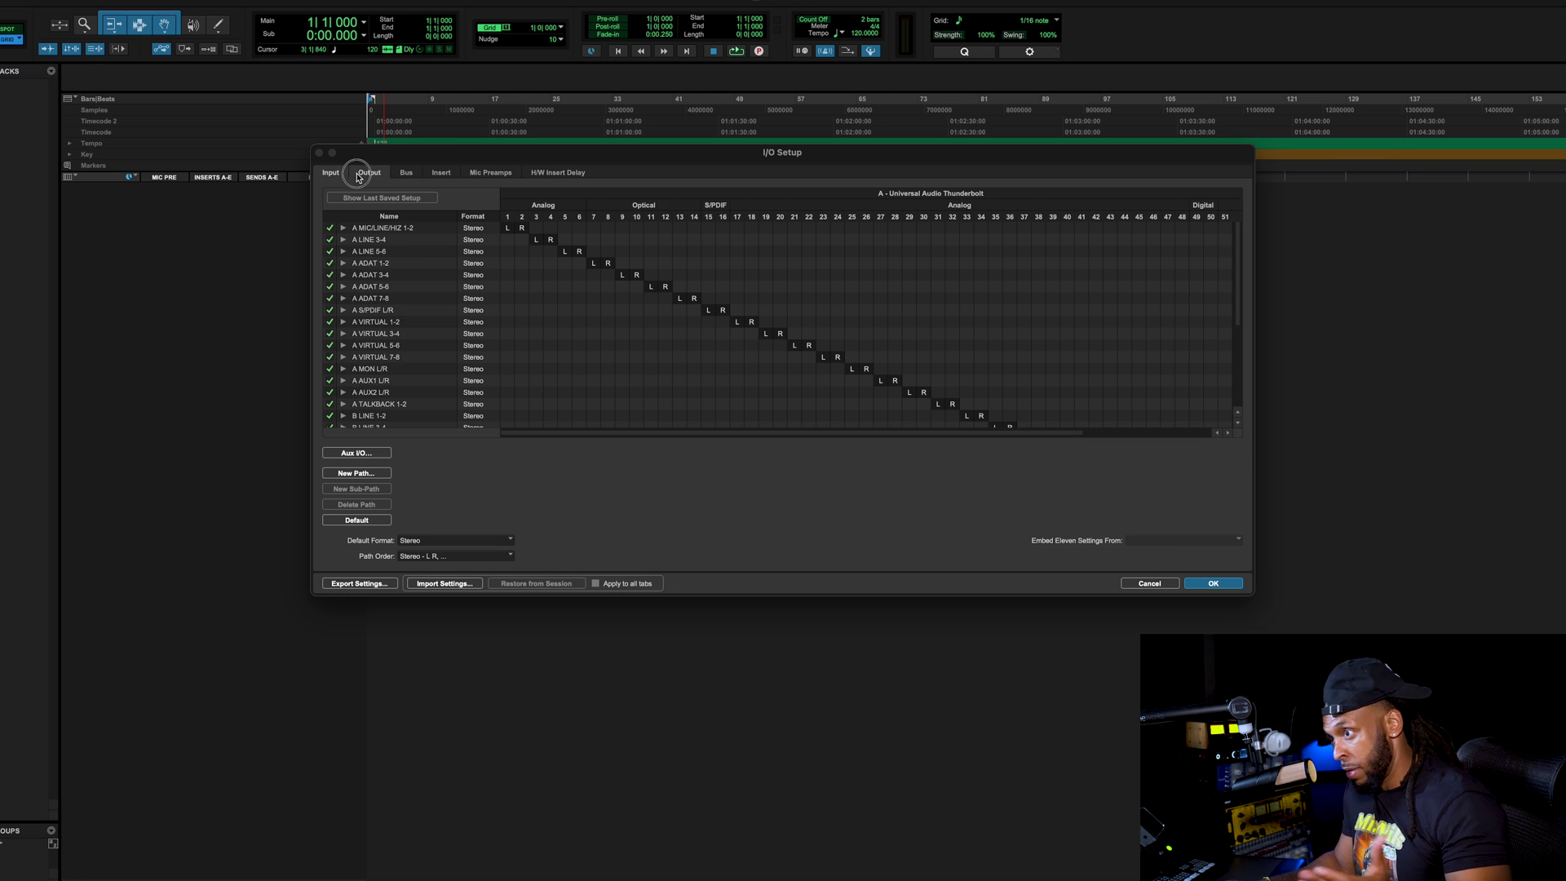
pyautogui.click(386, 454)
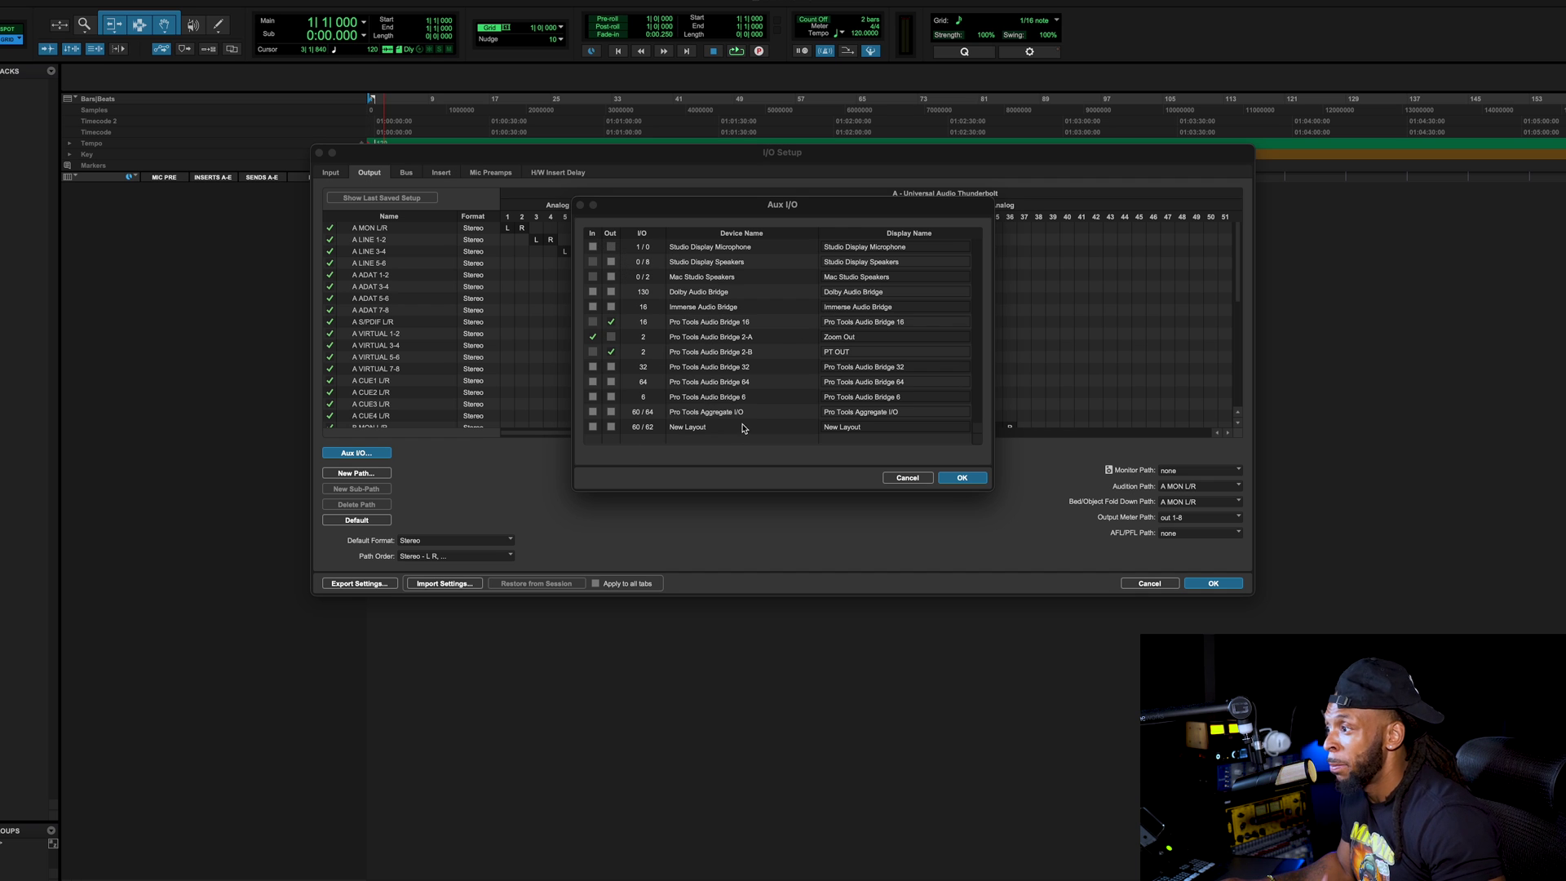
pyautogui.click(734, 247)
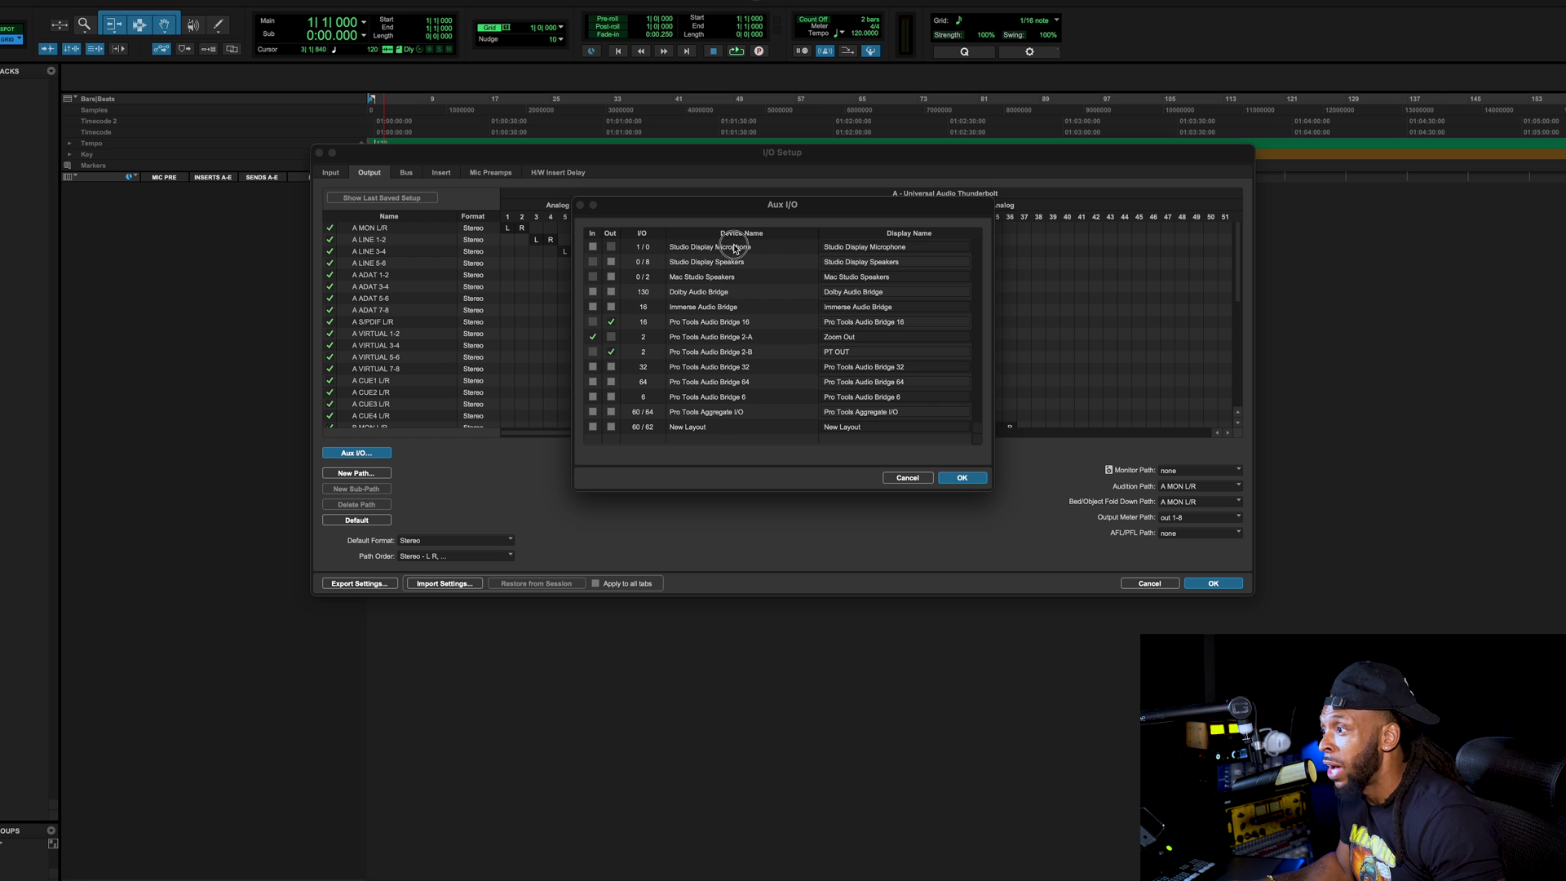
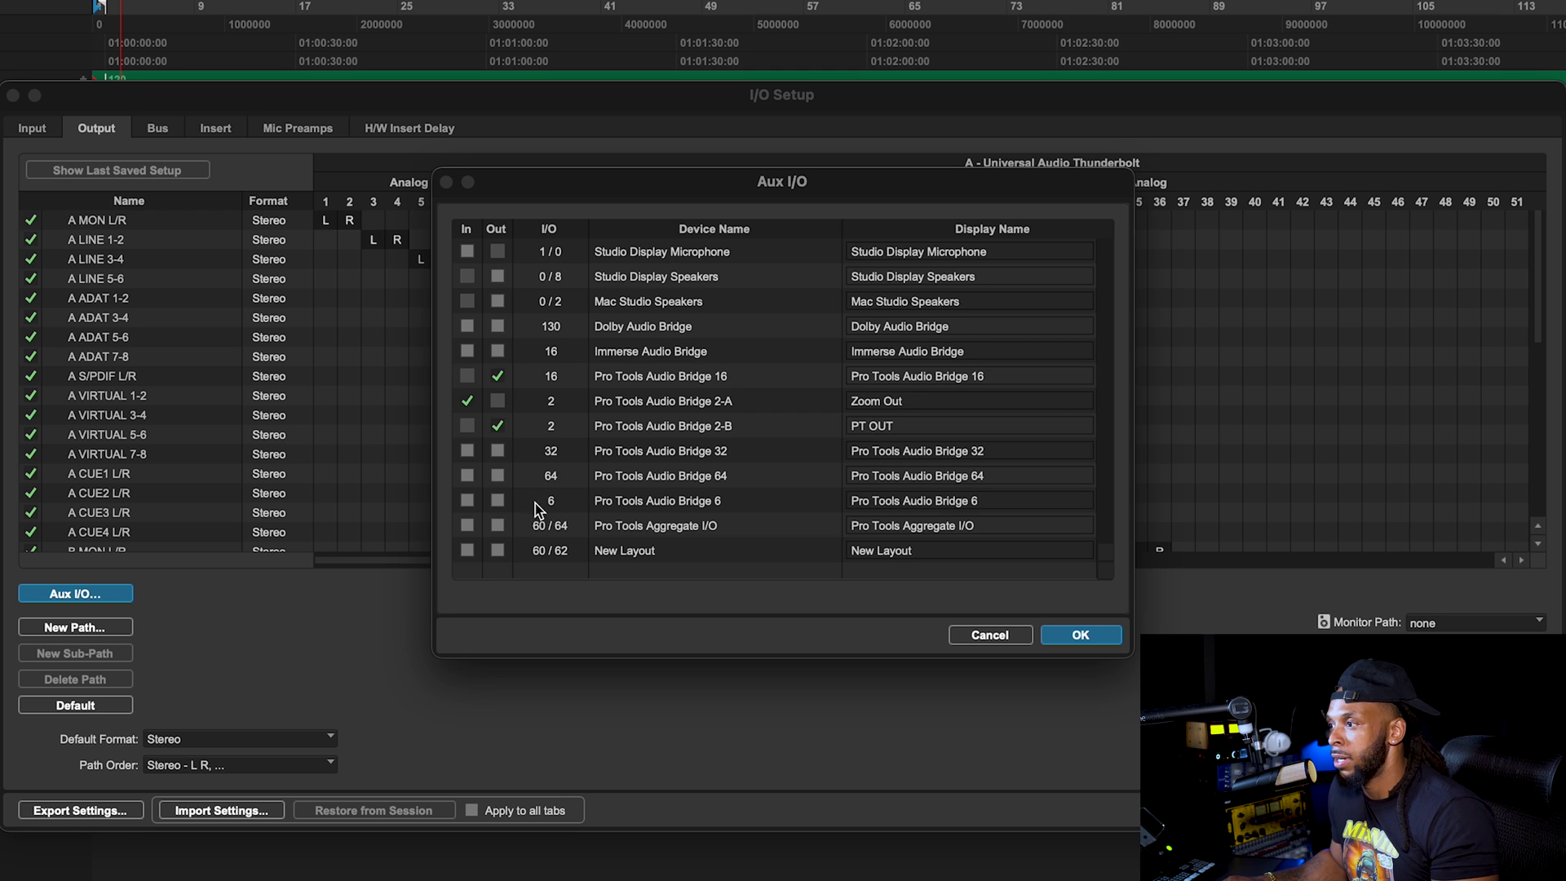
# Disable the Pro Tools Audio Bridge 2-B output while keeping the 2-A input enabled, and apply the I/O setup.
pyautogui.click(467, 400)
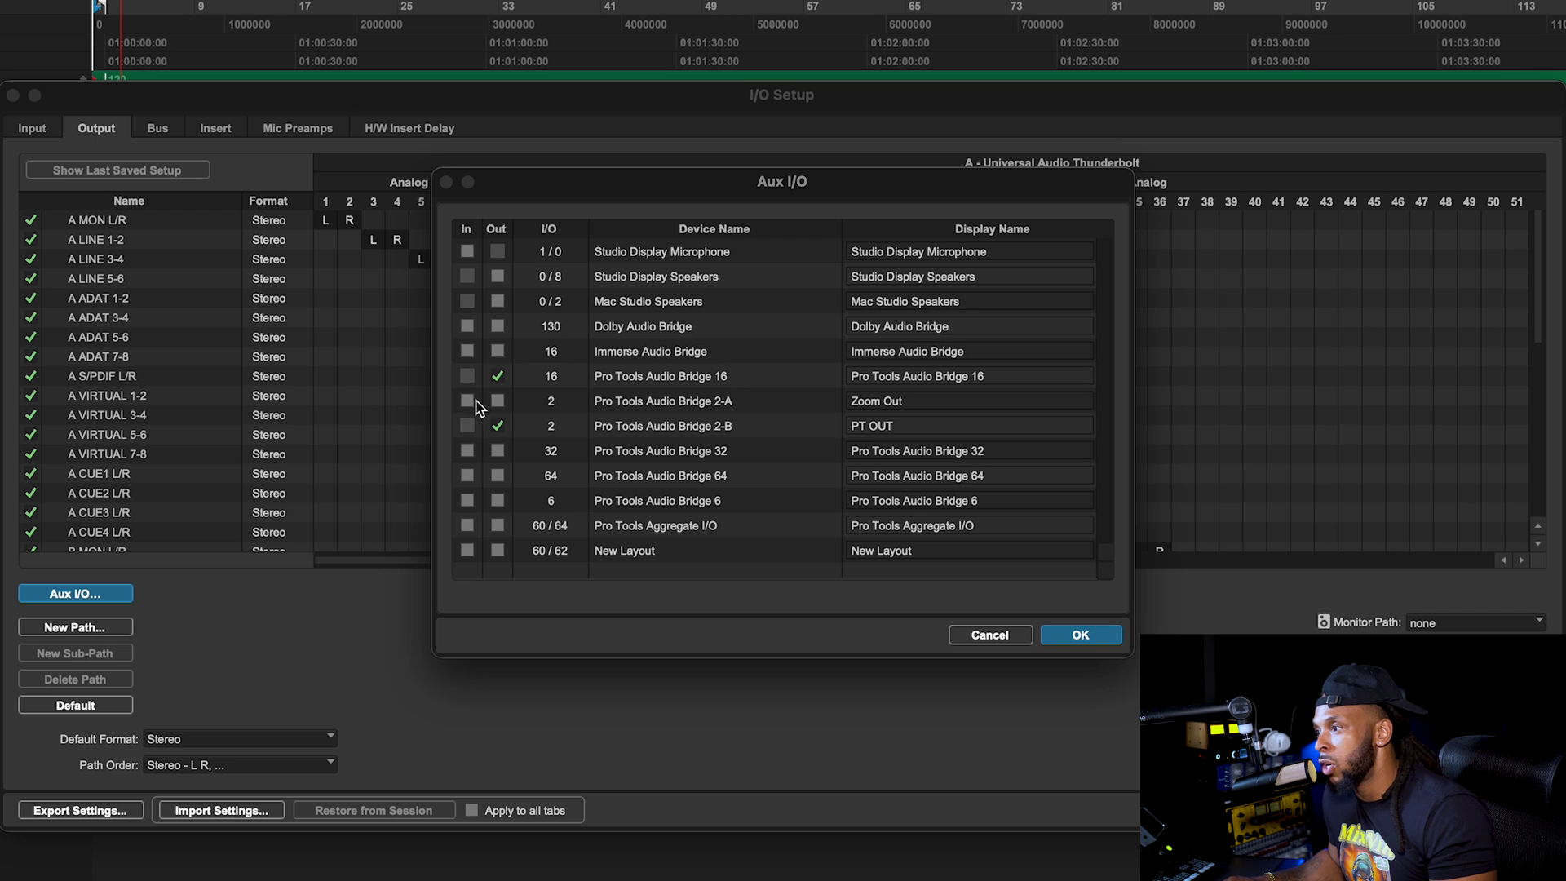
pyautogui.click(495, 425)
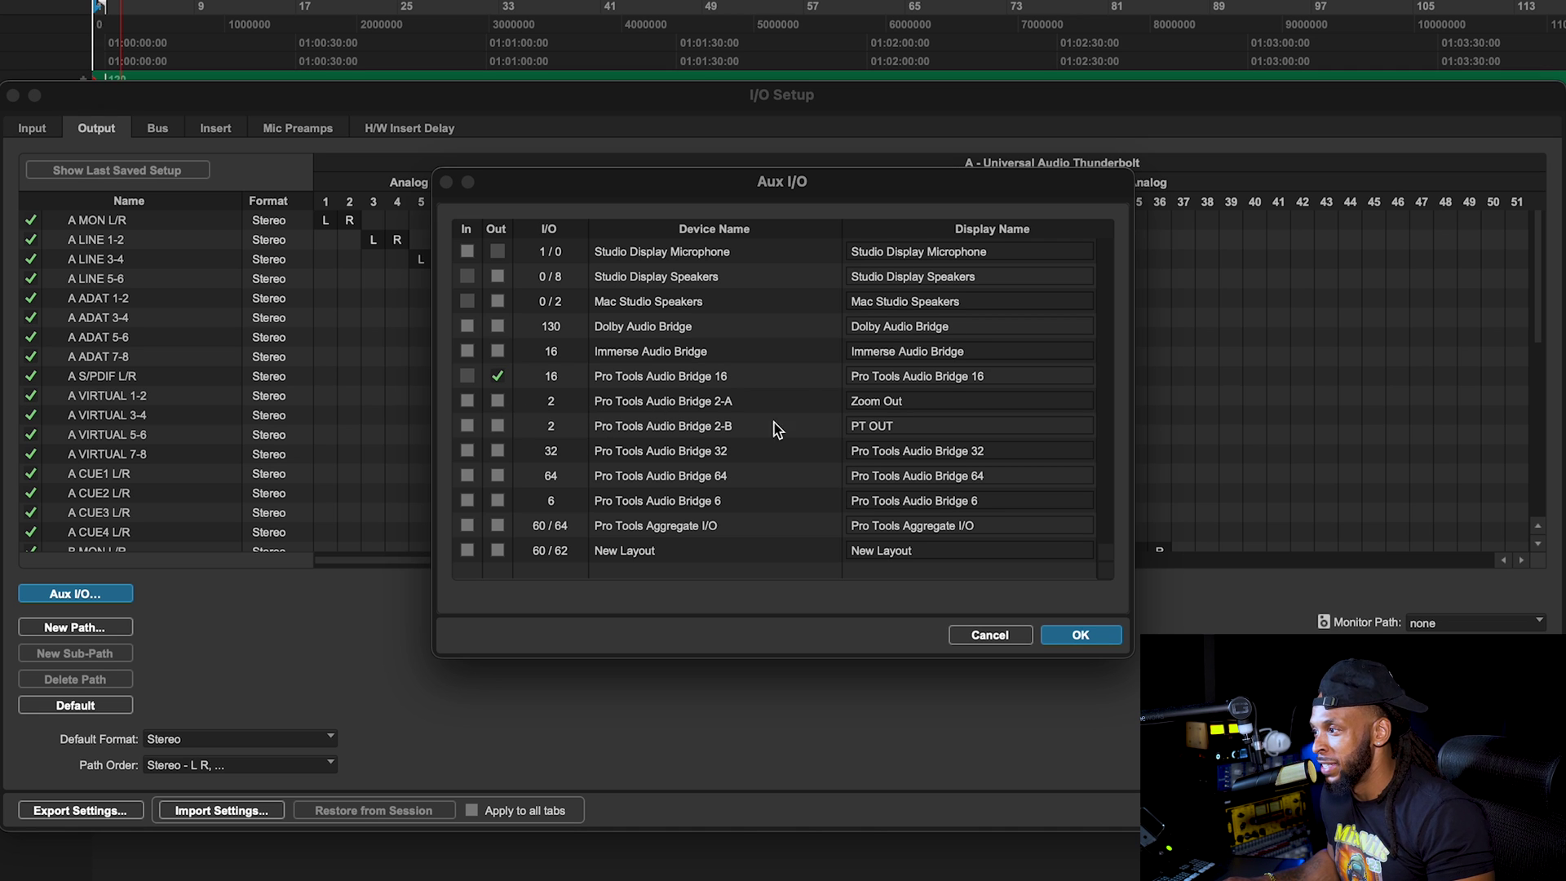
pyautogui.click(468, 400)
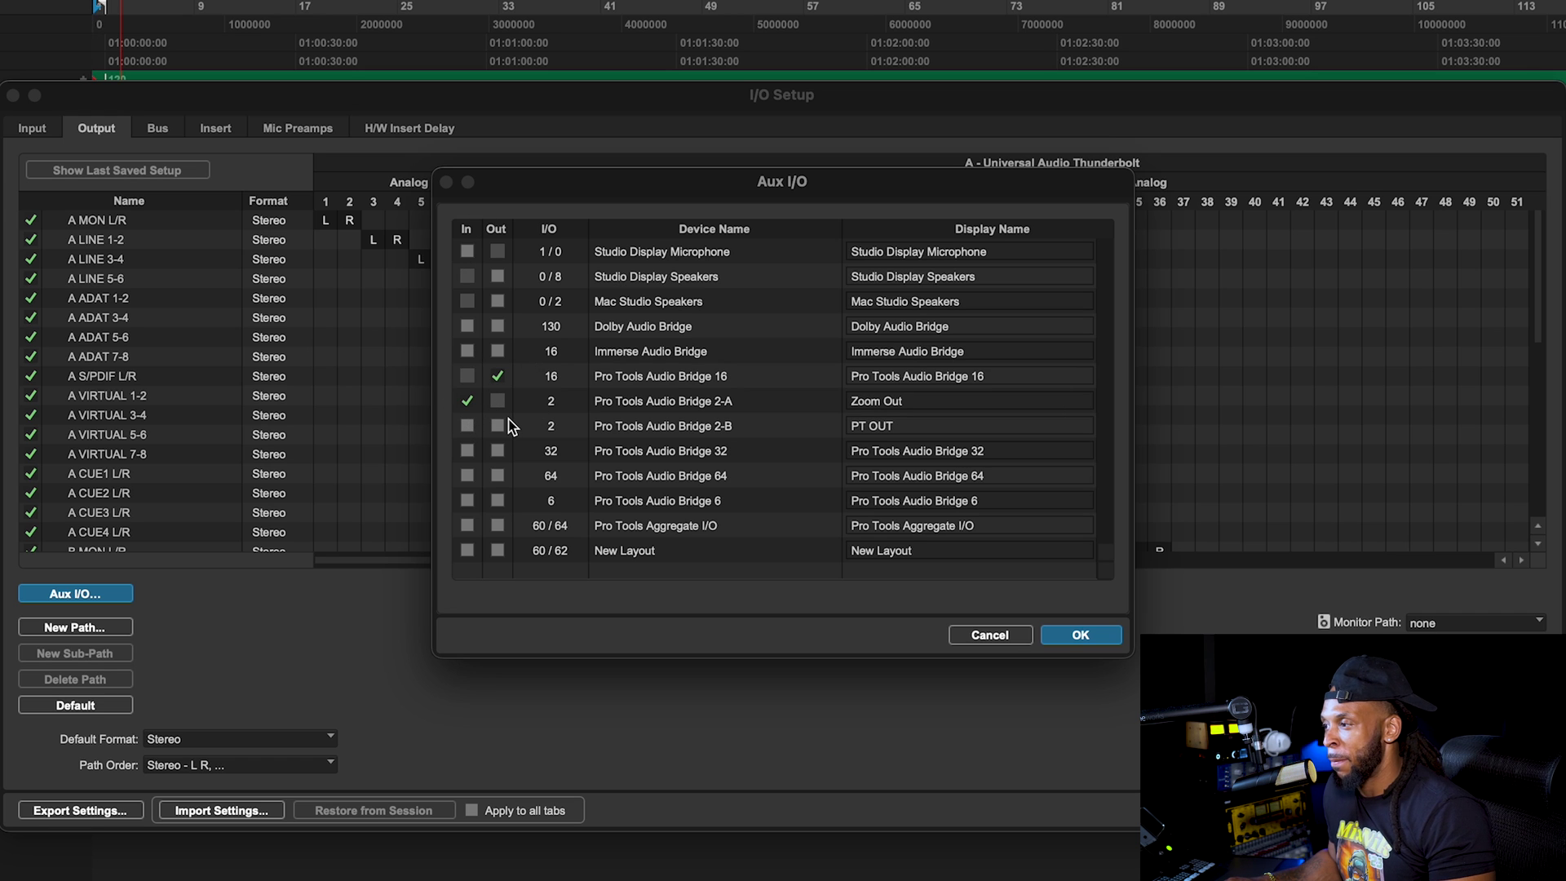
pyautogui.click(1088, 637)
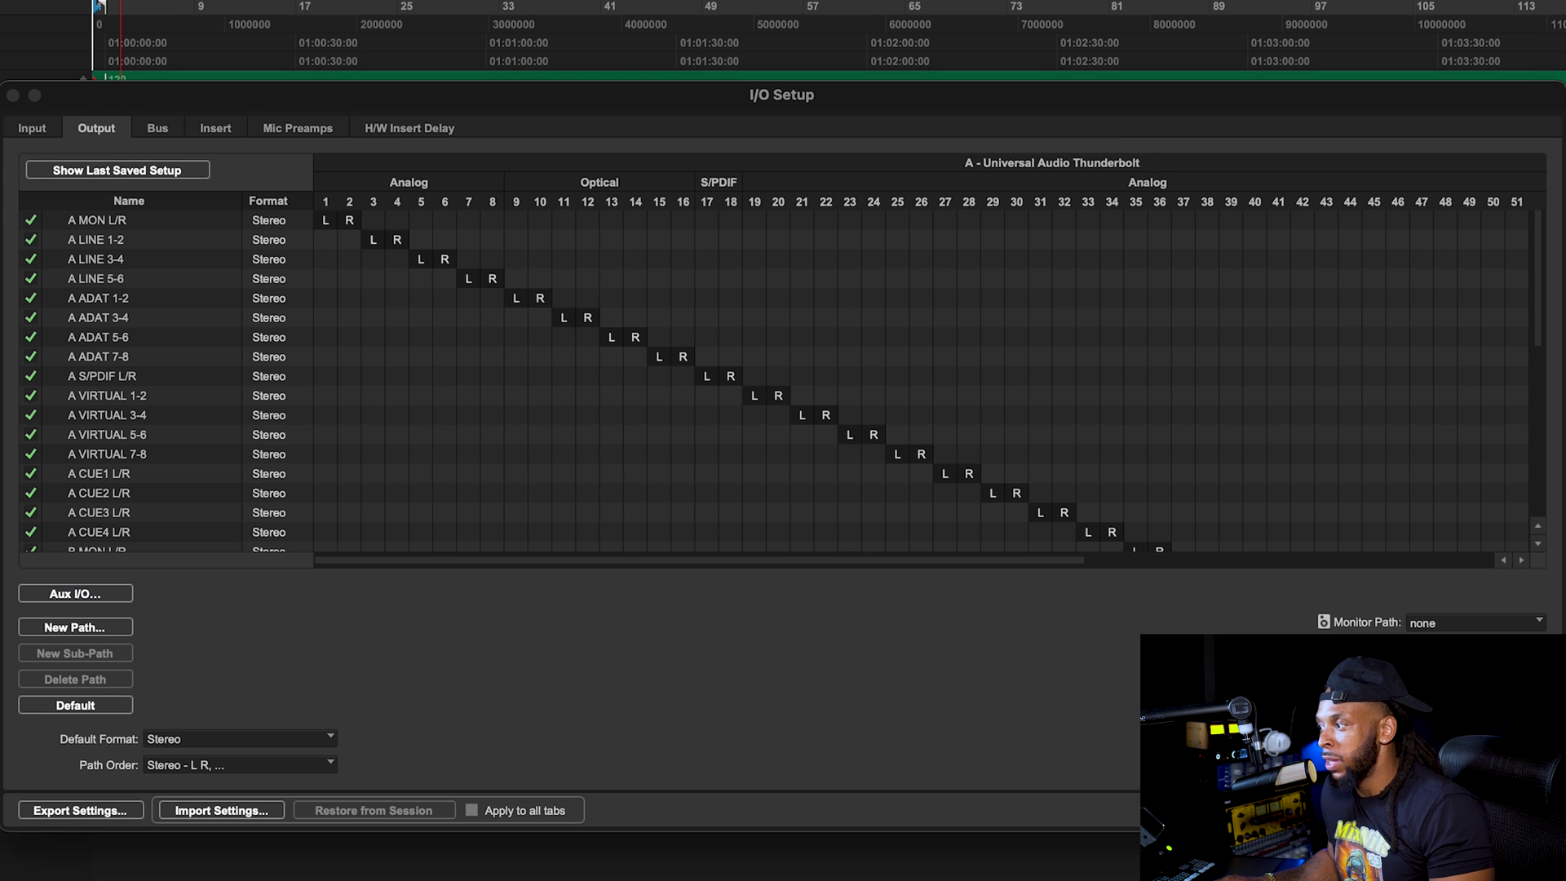
pyautogui.press('Return')
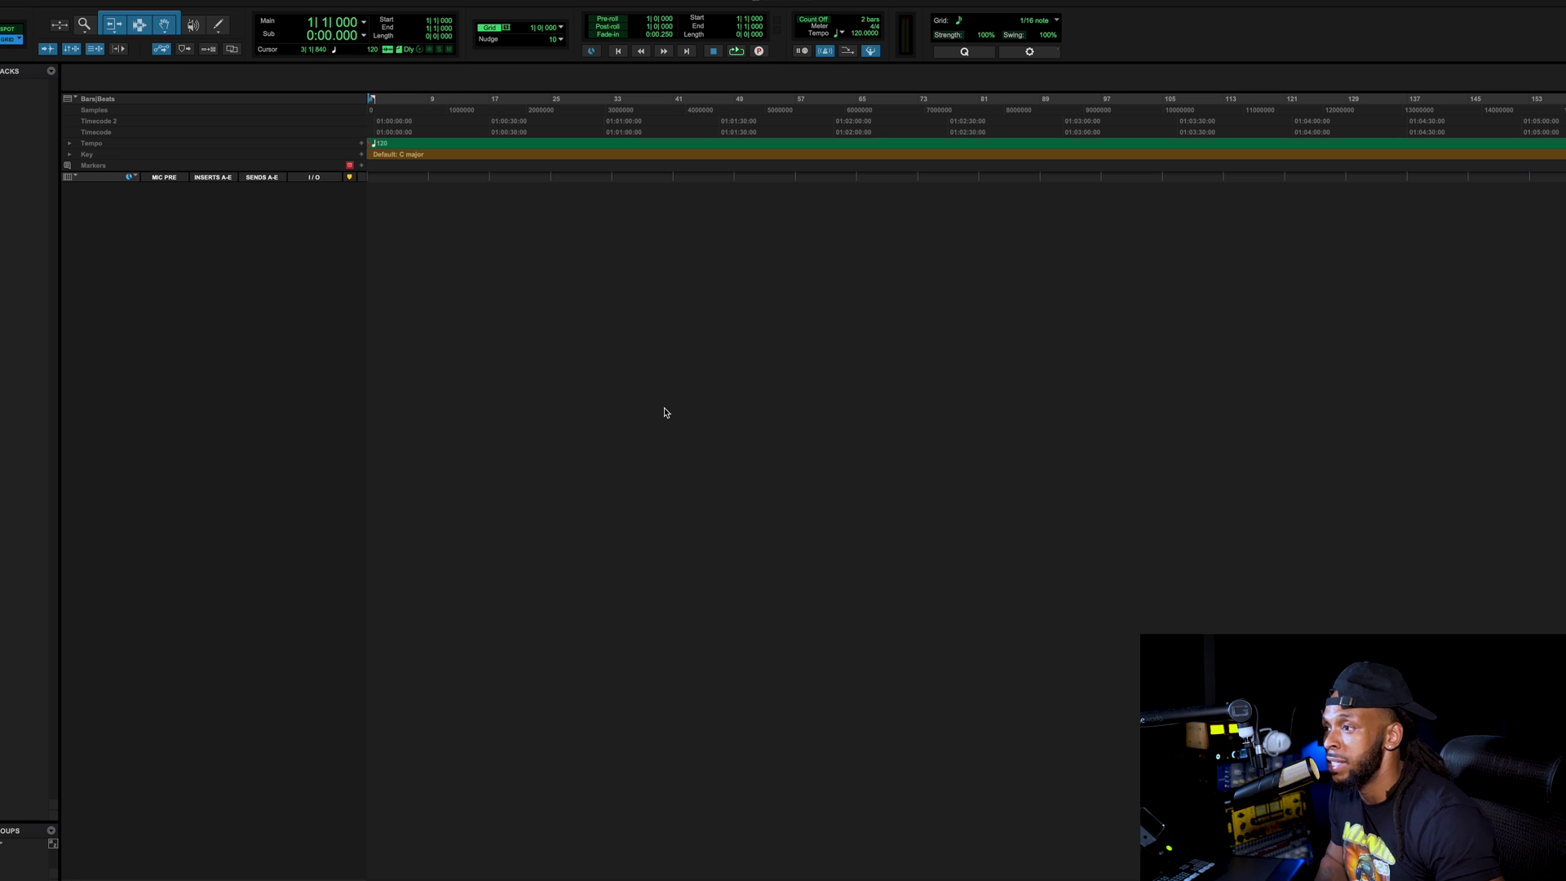
# Reopen the Aux I/O device list, disable the Audio Bridge 16 output and Audio Bridge 2-A input, and apply the setup.
pyautogui.click(342, 0)
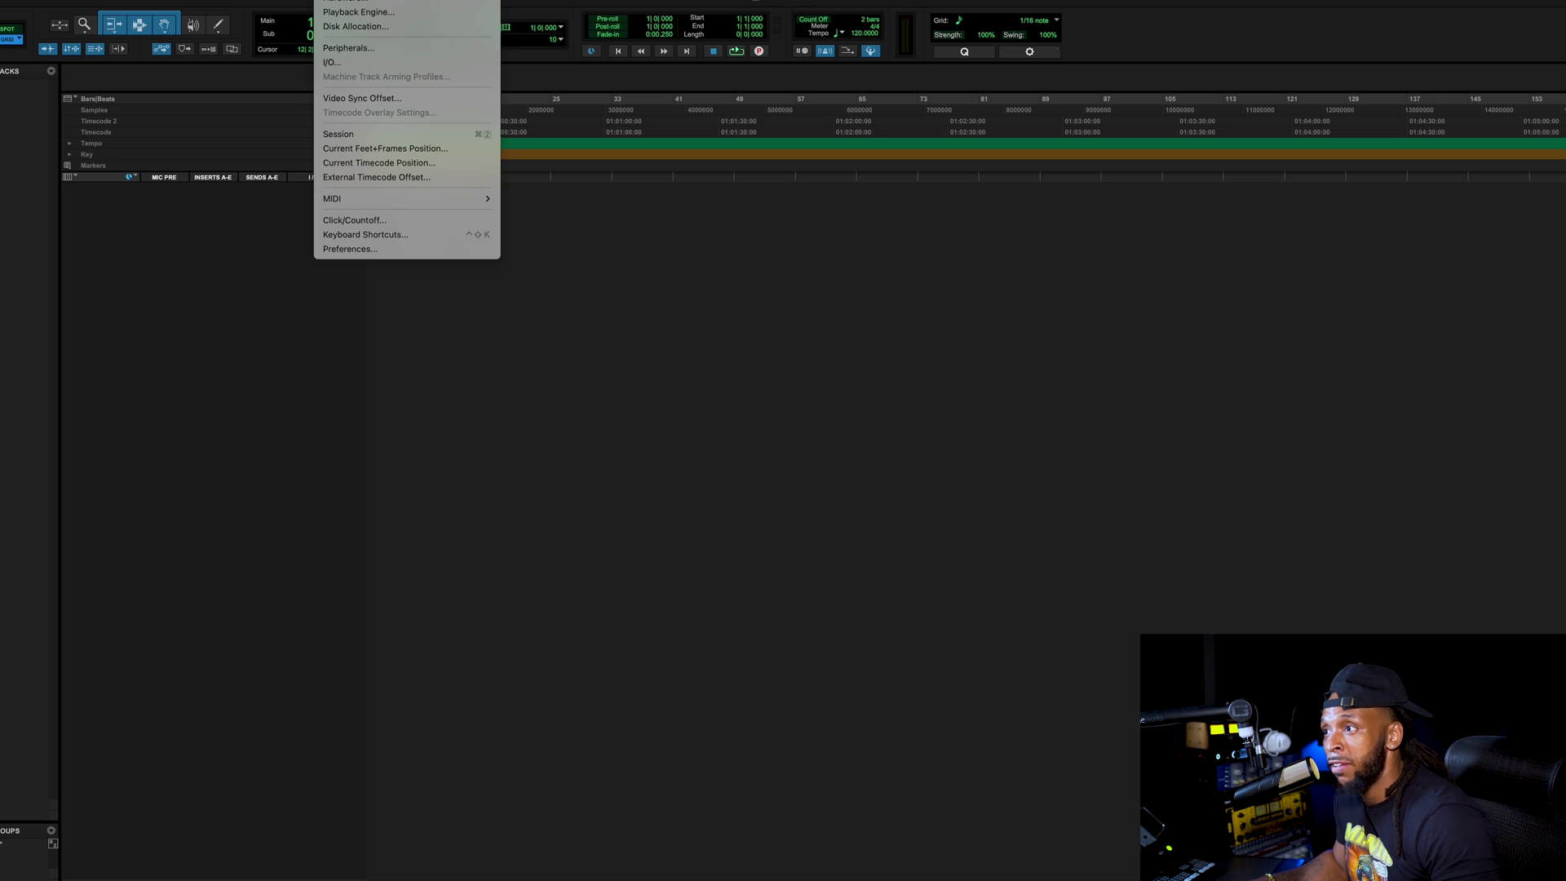
pyautogui.click(364, 62)
pyautogui.click(352, 453)
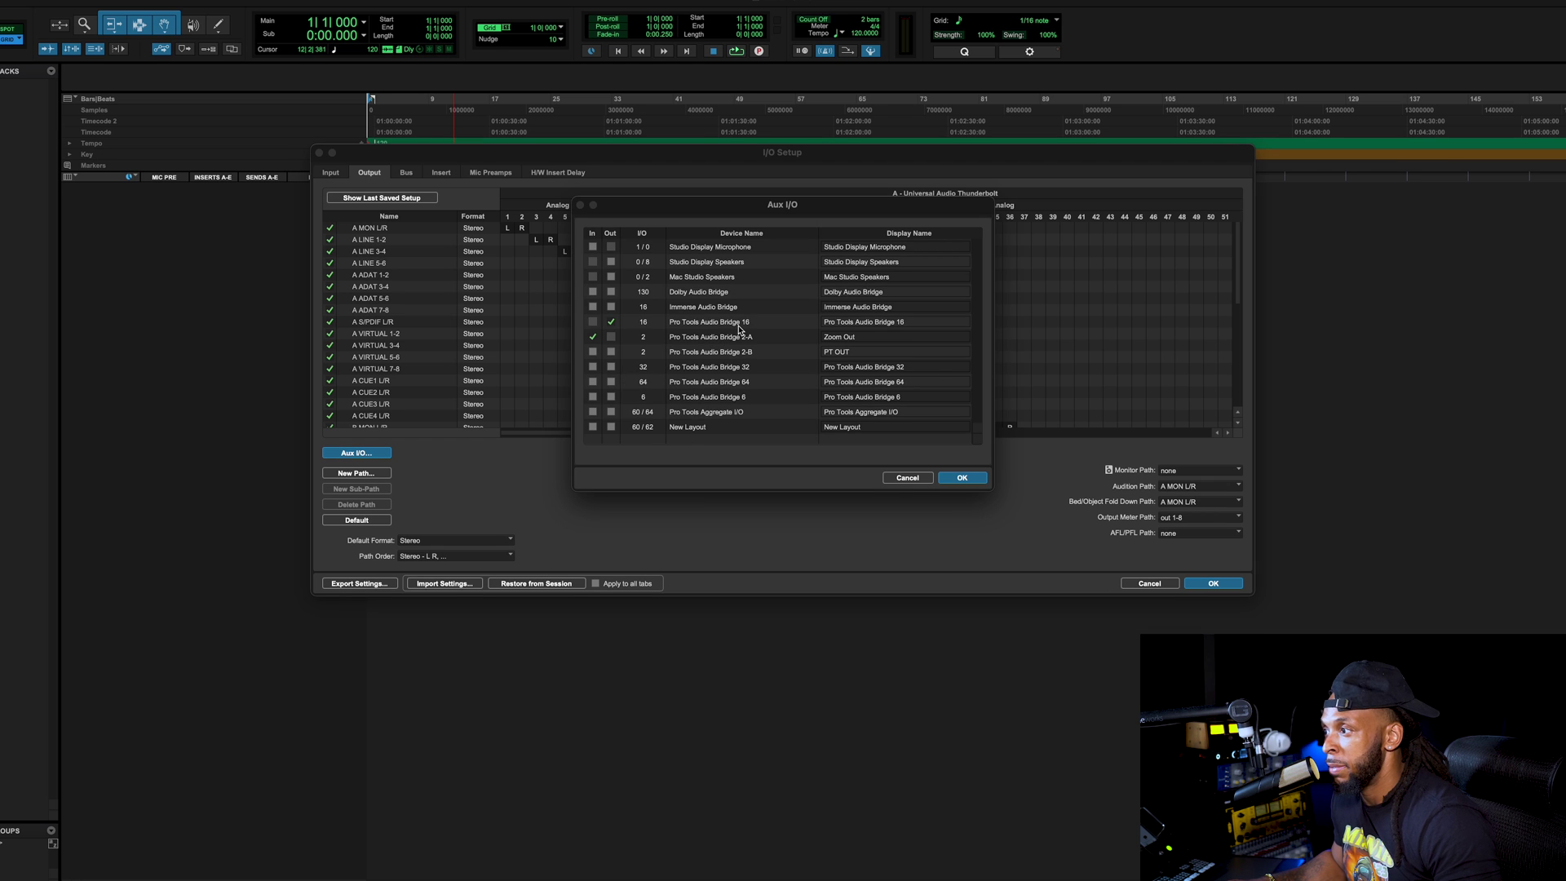
pyautogui.click(594, 338)
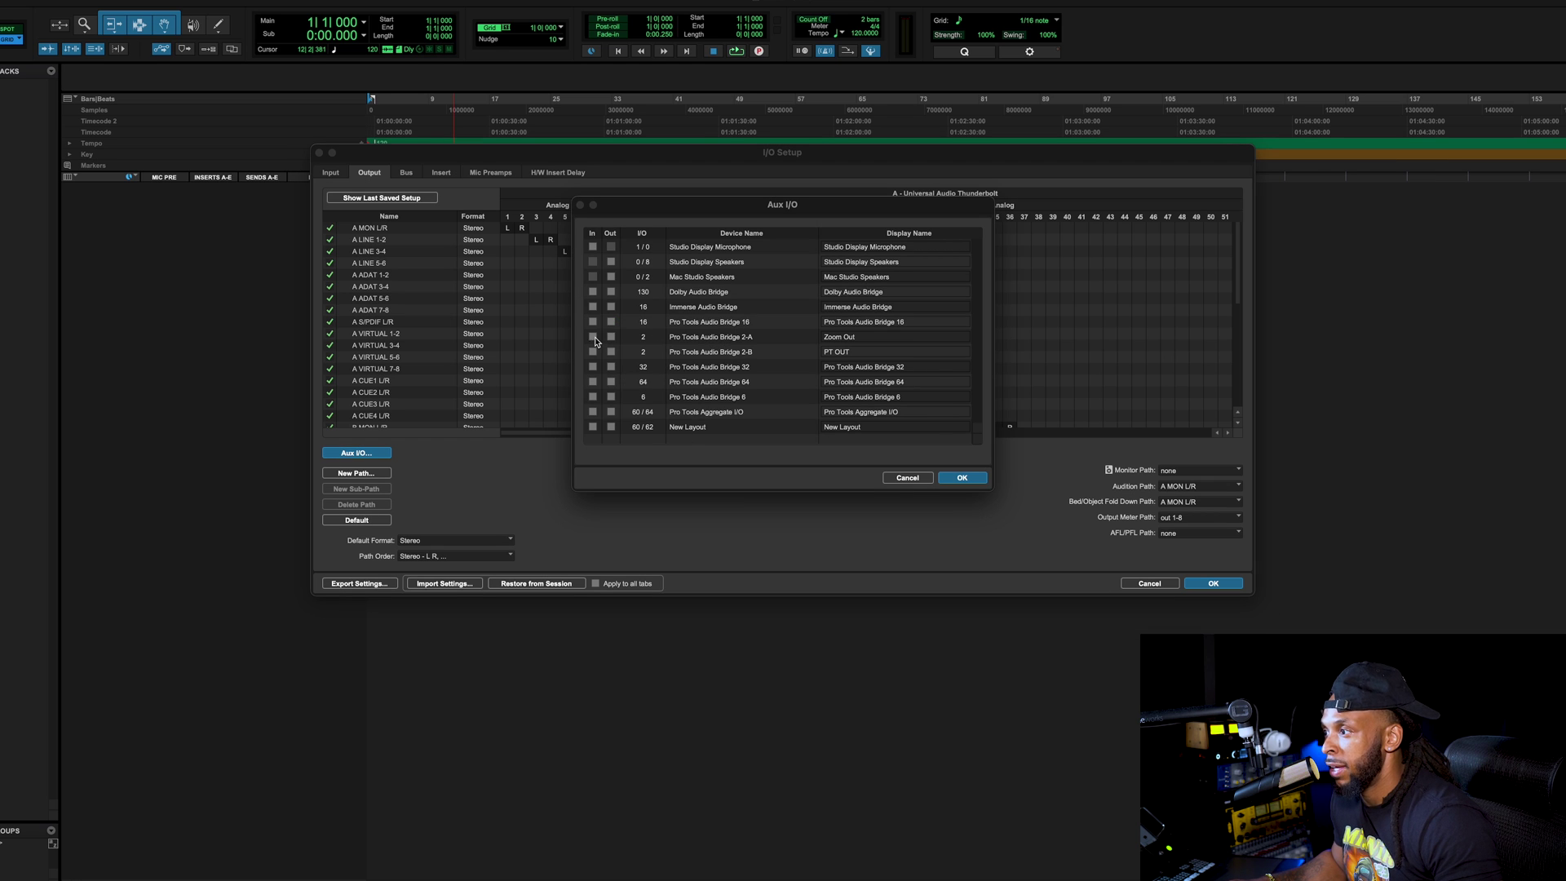
pyautogui.click(968, 480)
pyautogui.click(1216, 584)
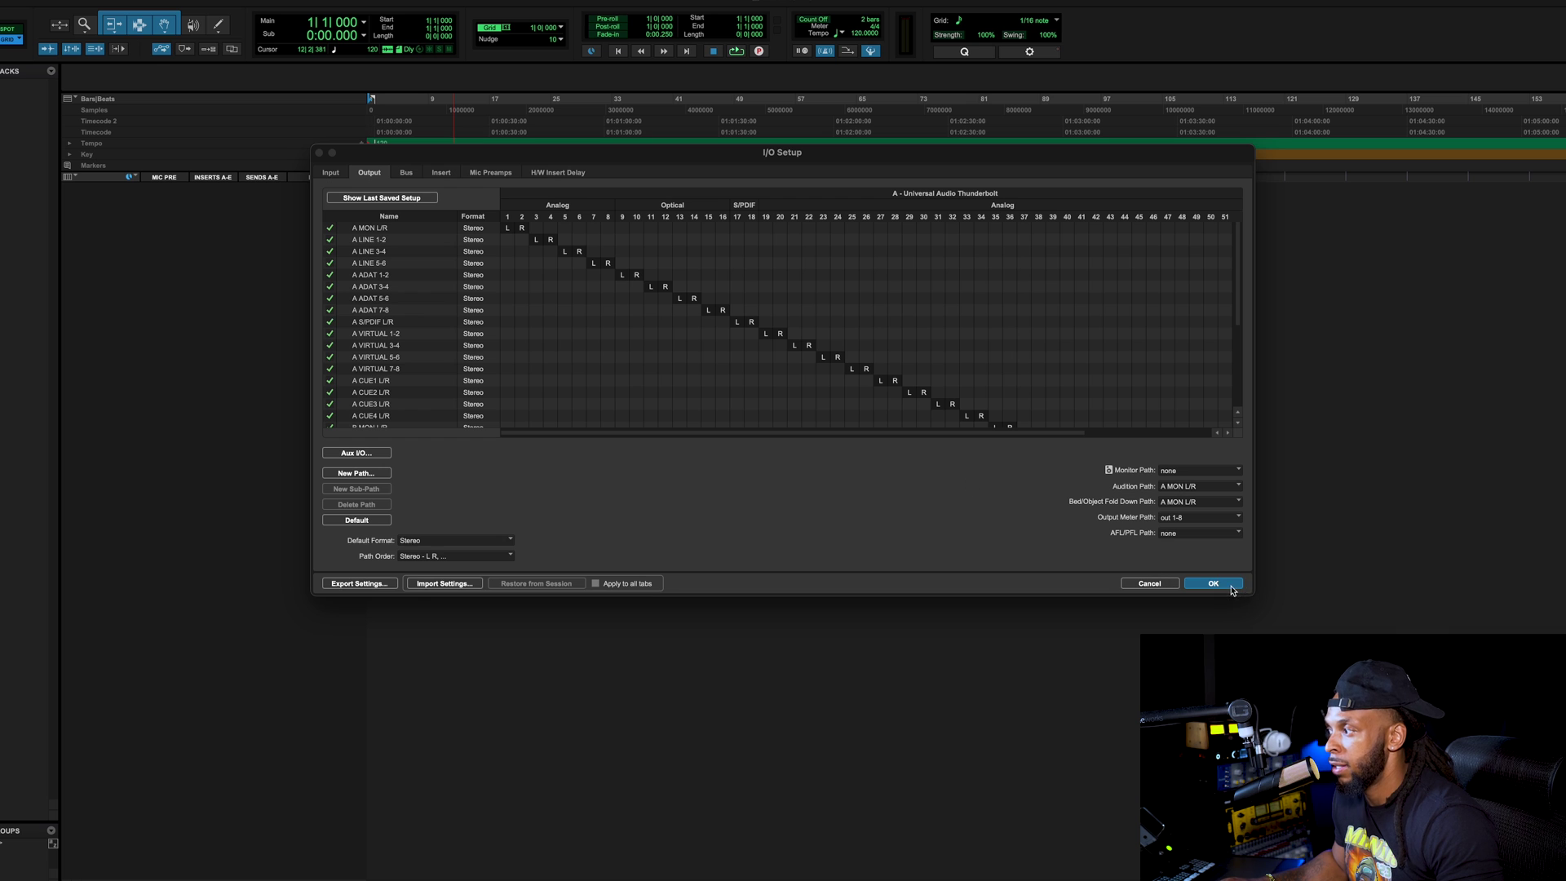
# In the Aux I/O device list, enable Pro Tools Audio Bridge 16 as output, 2-A as input and 2-B as output, and apply the setup.
pyautogui.click(334, 0)
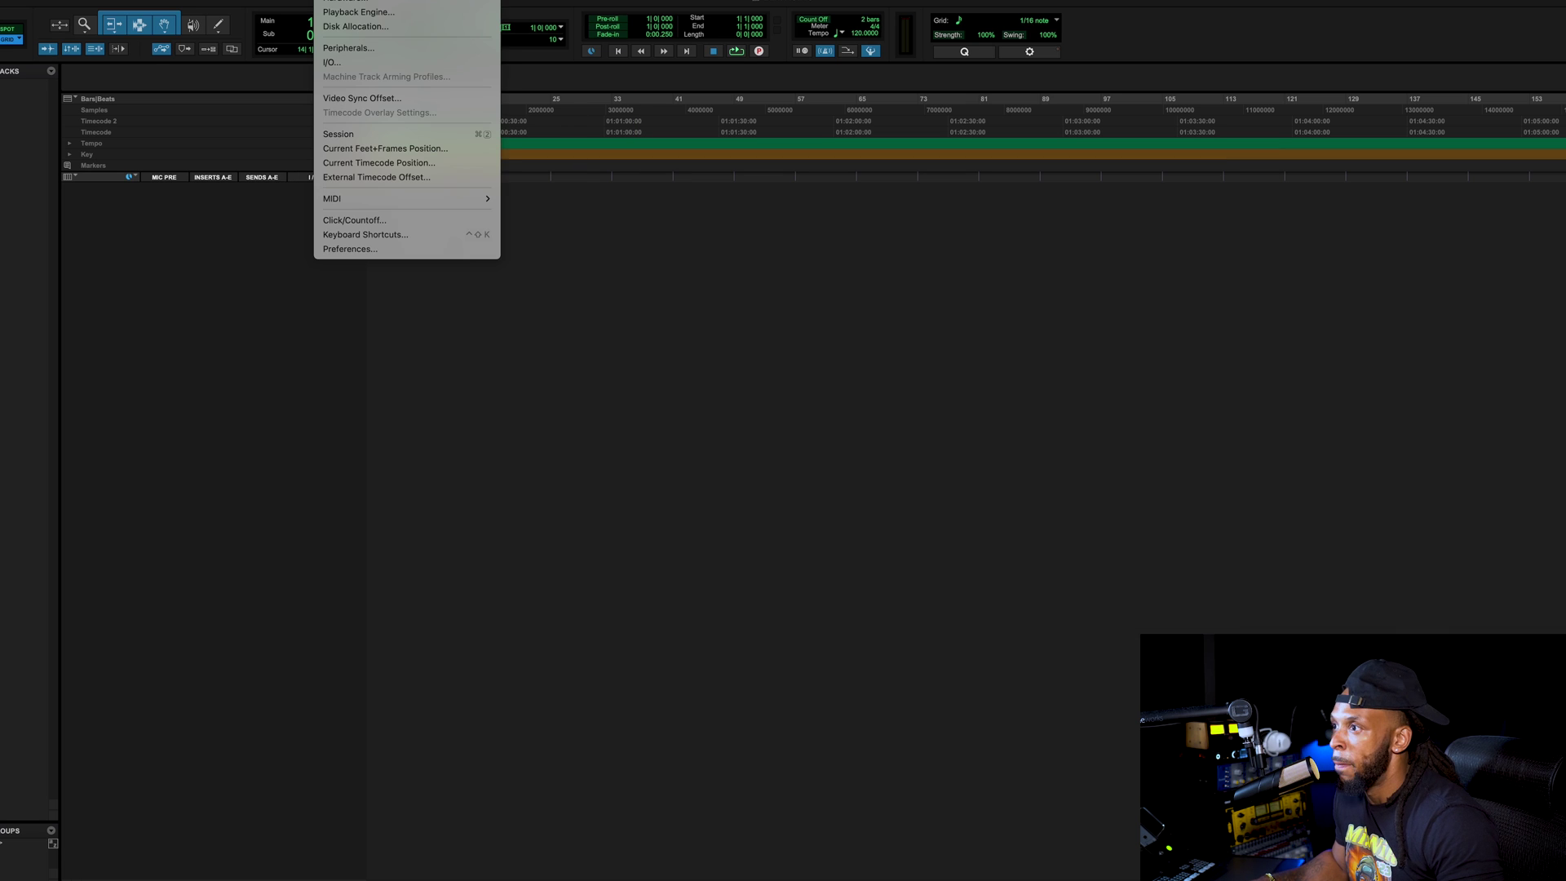
pyautogui.click(372, 64)
pyautogui.click(383, 453)
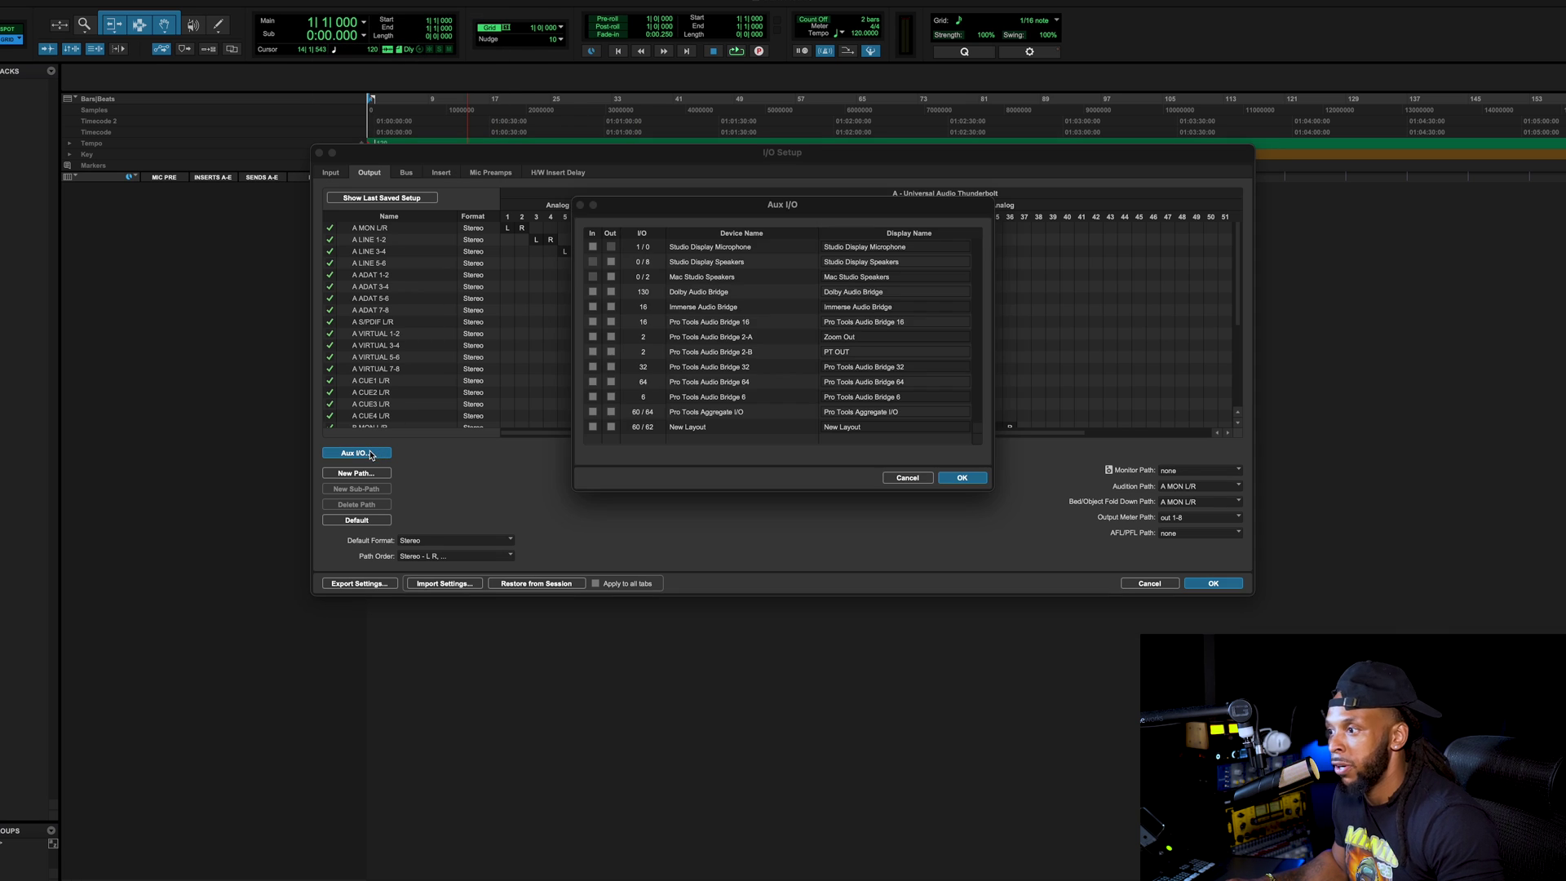
pyautogui.click(611, 322)
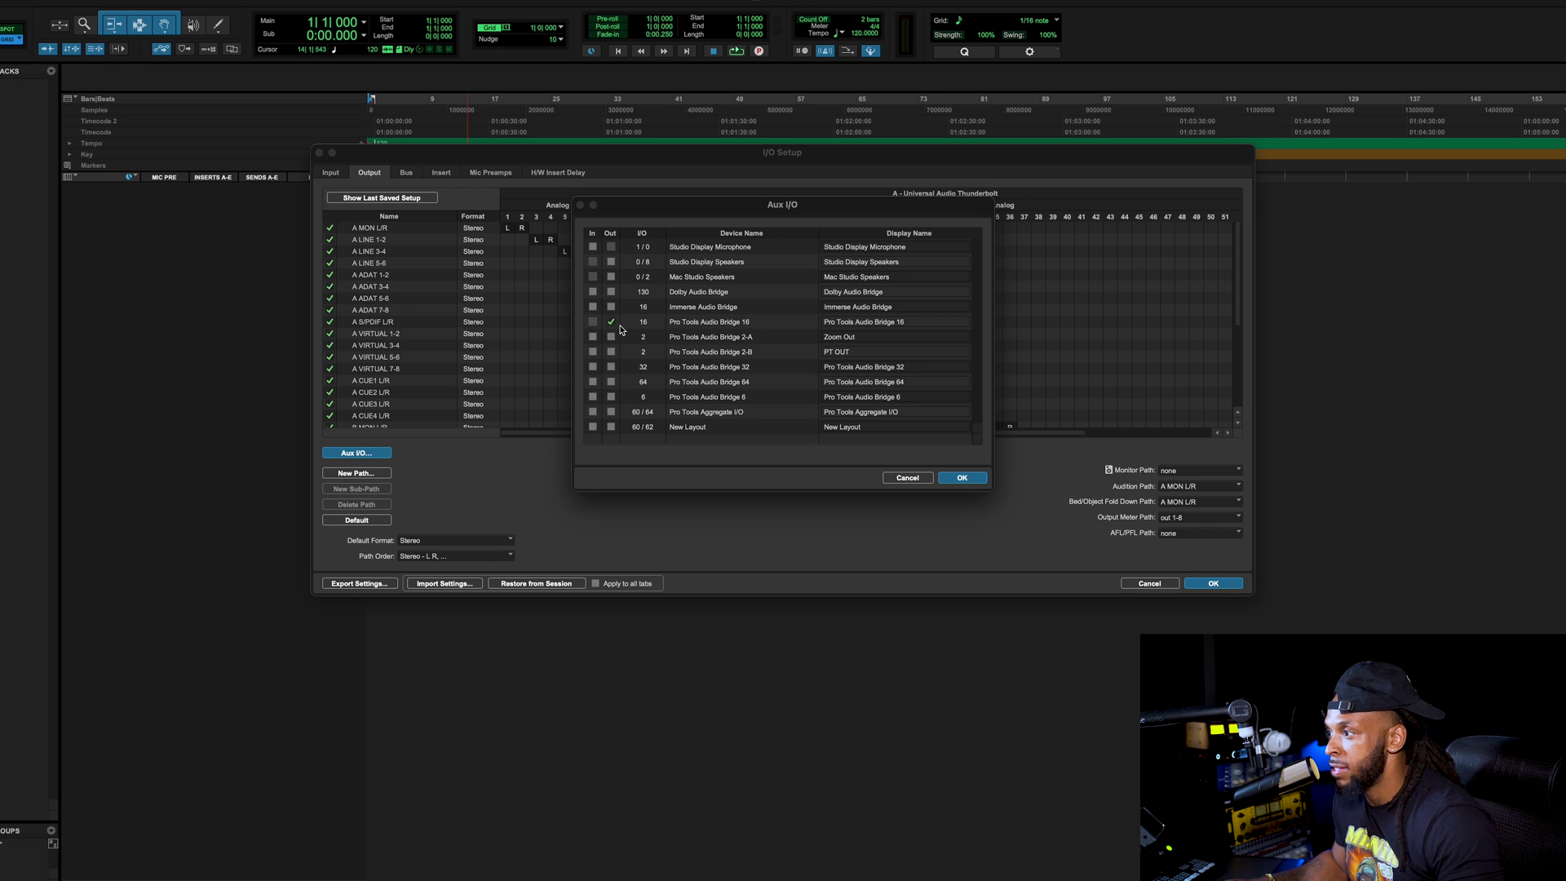
pyautogui.click(611, 352)
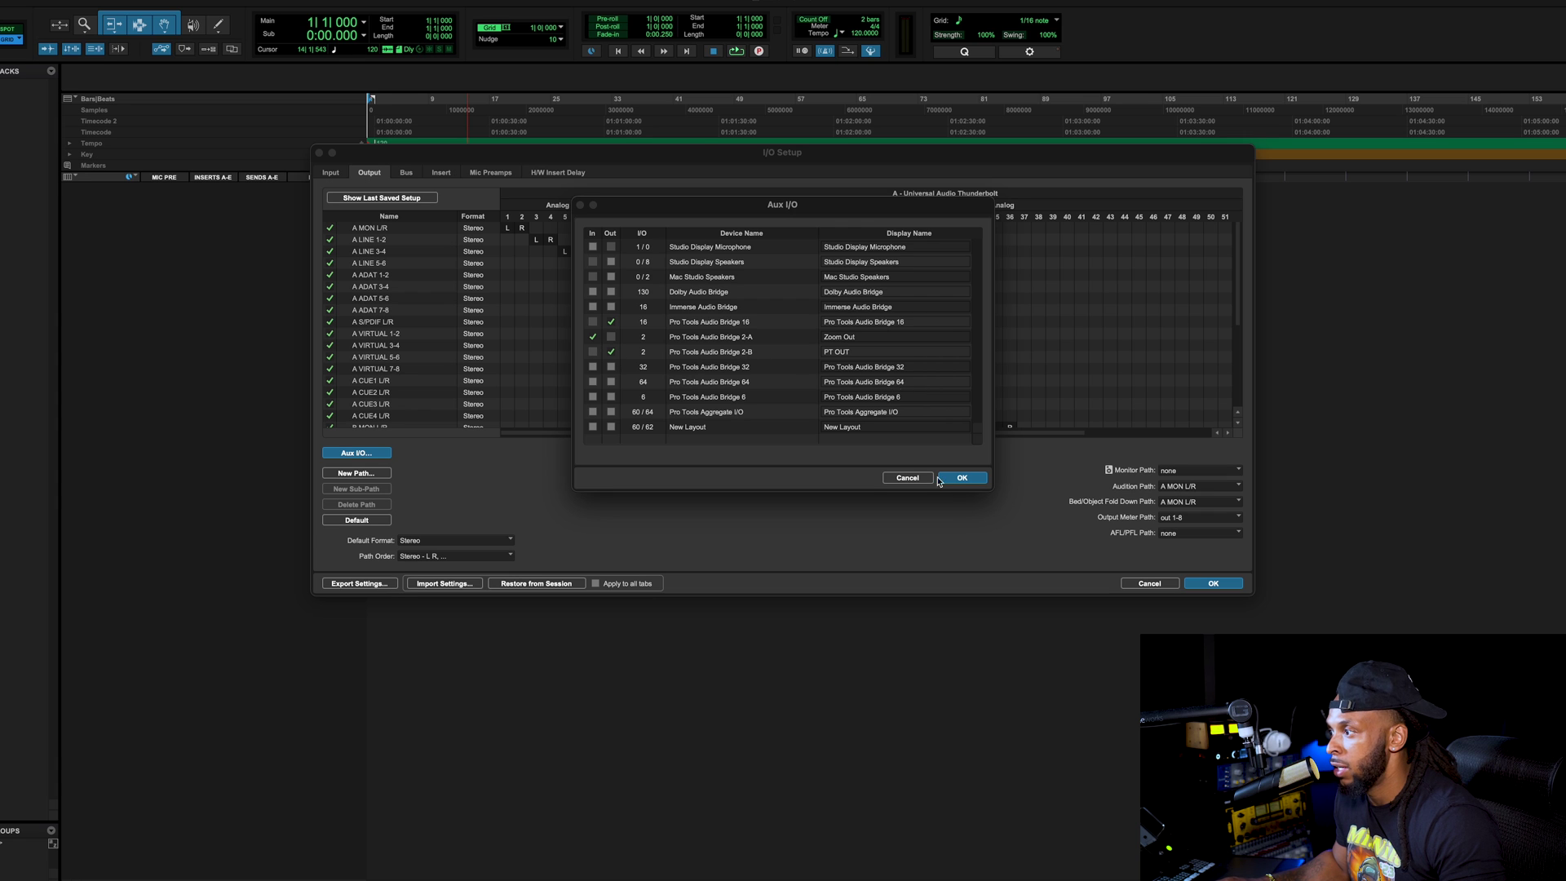
pyautogui.click(962, 480)
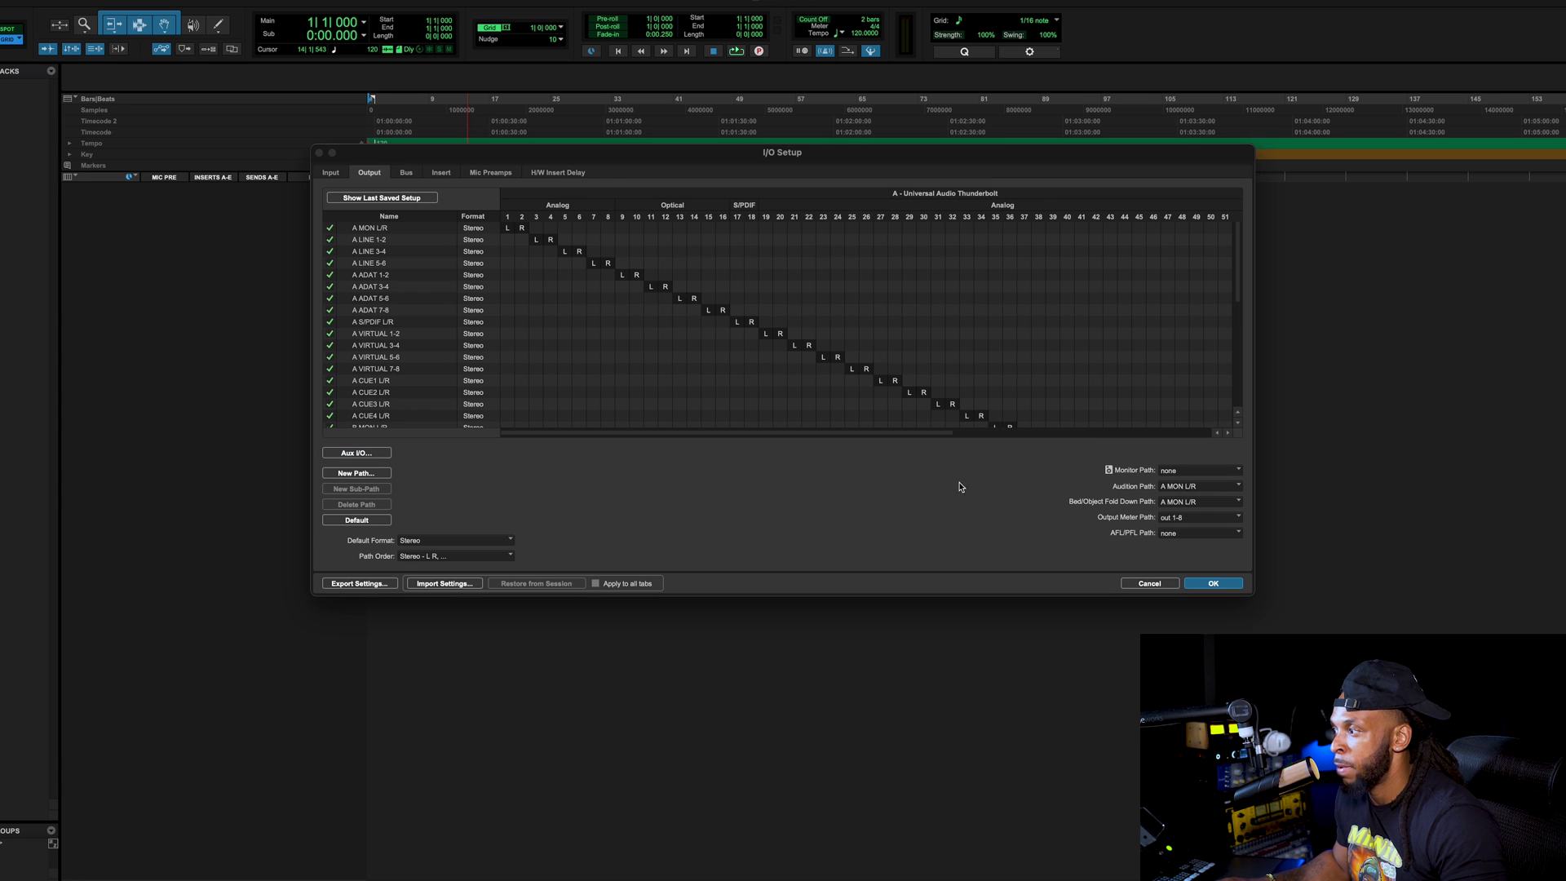
pyautogui.click(1228, 586)
# Switch to the Zoom meeting and select Pro Tools Audio Bridge 2-A as the speaker.
pyautogui.press('super+Tab')
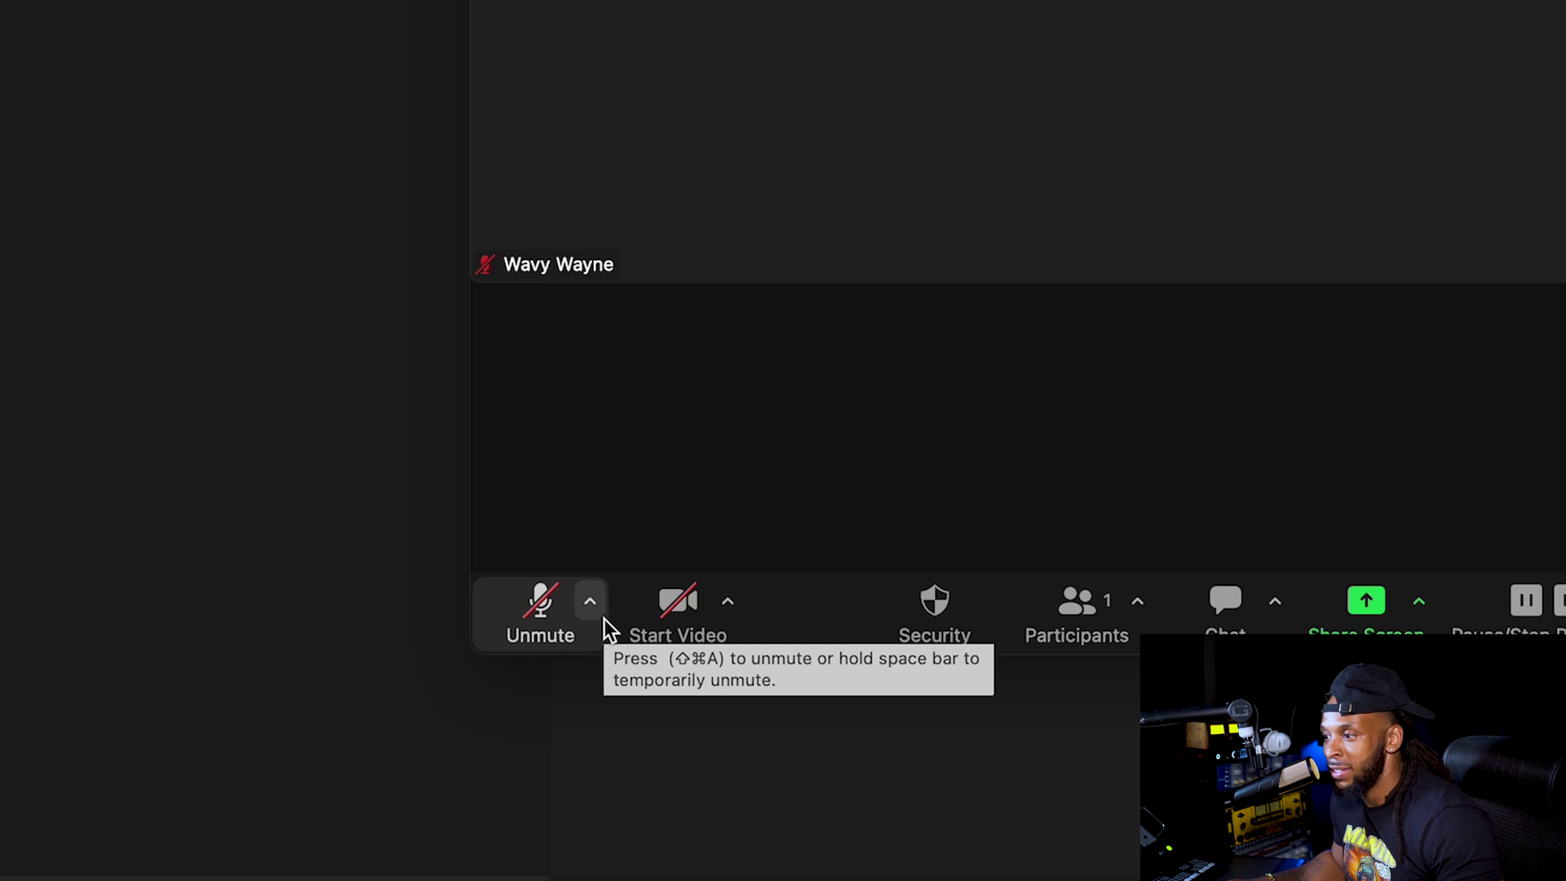
pyautogui.click(598, 605)
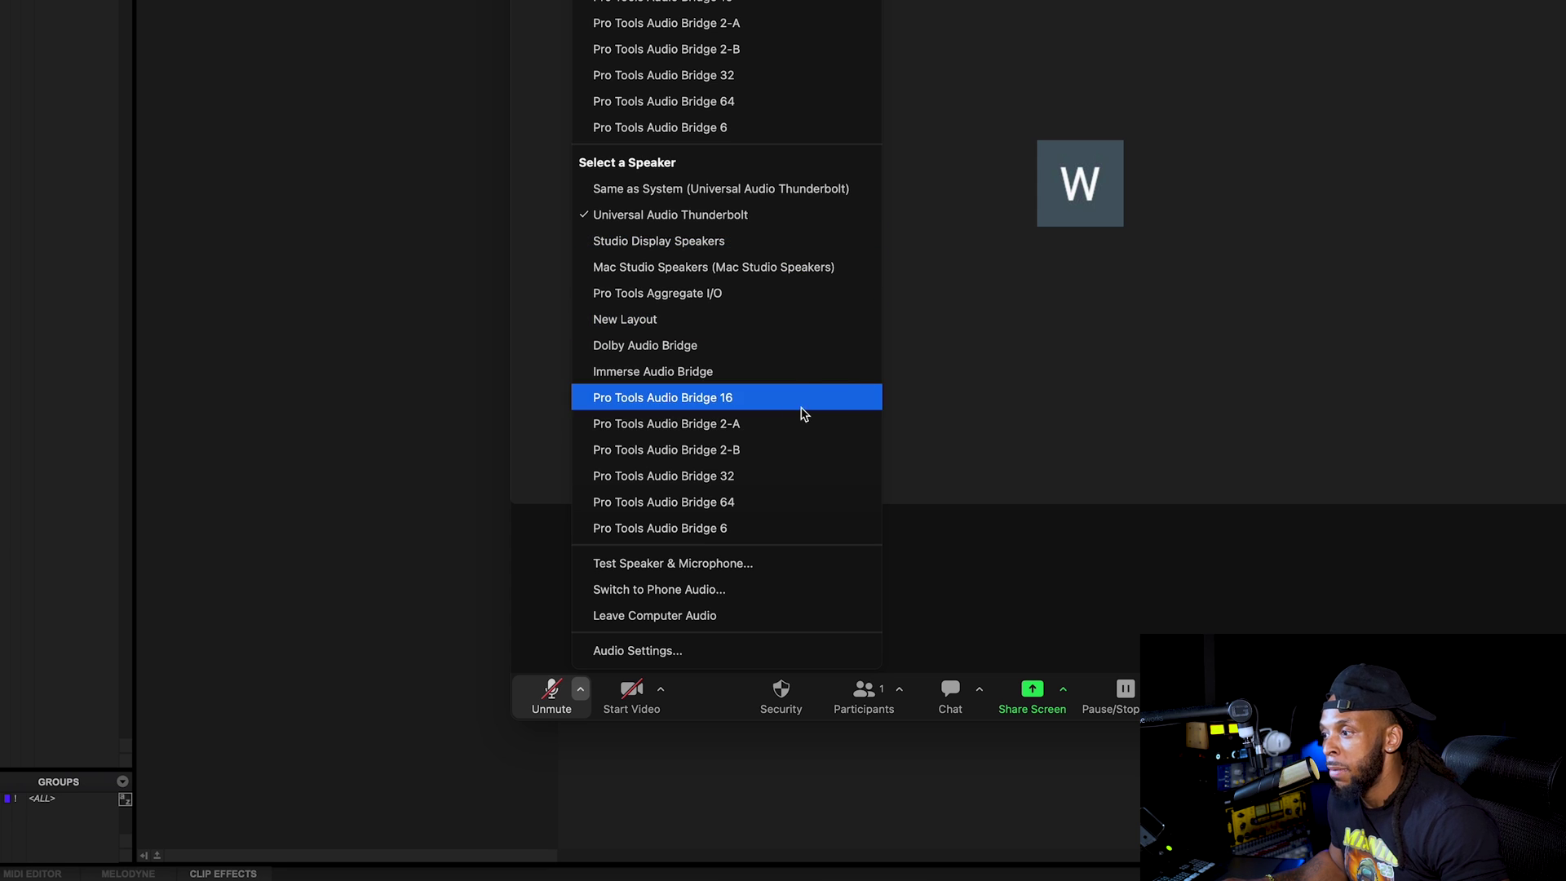
pyautogui.click(702, 424)
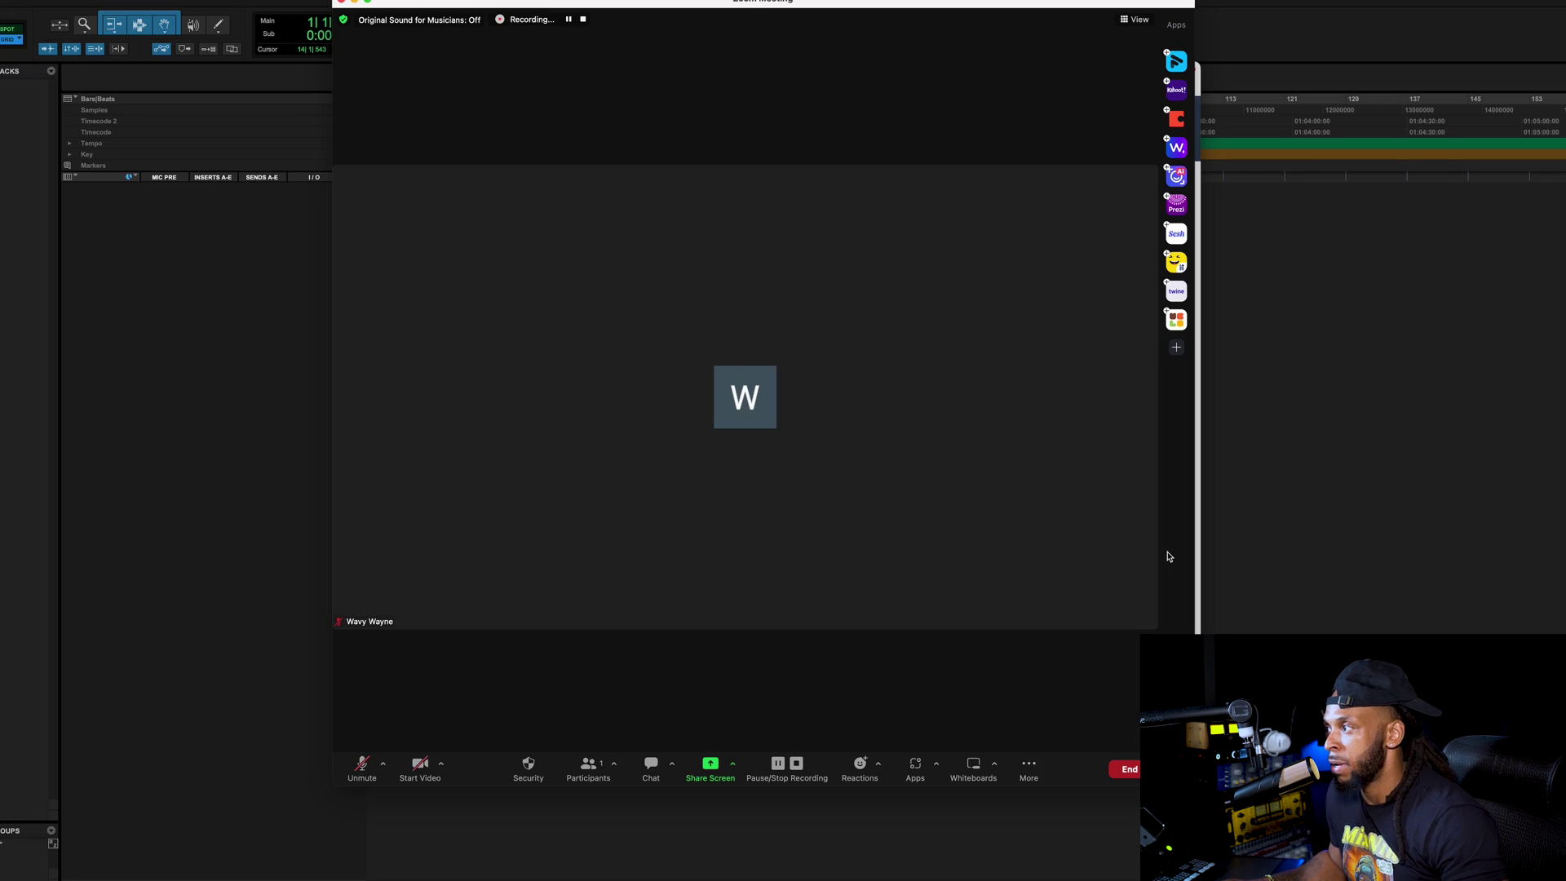
# Return to Pro Tools and create a new stereo audio track.
pyautogui.click(1295, 550)
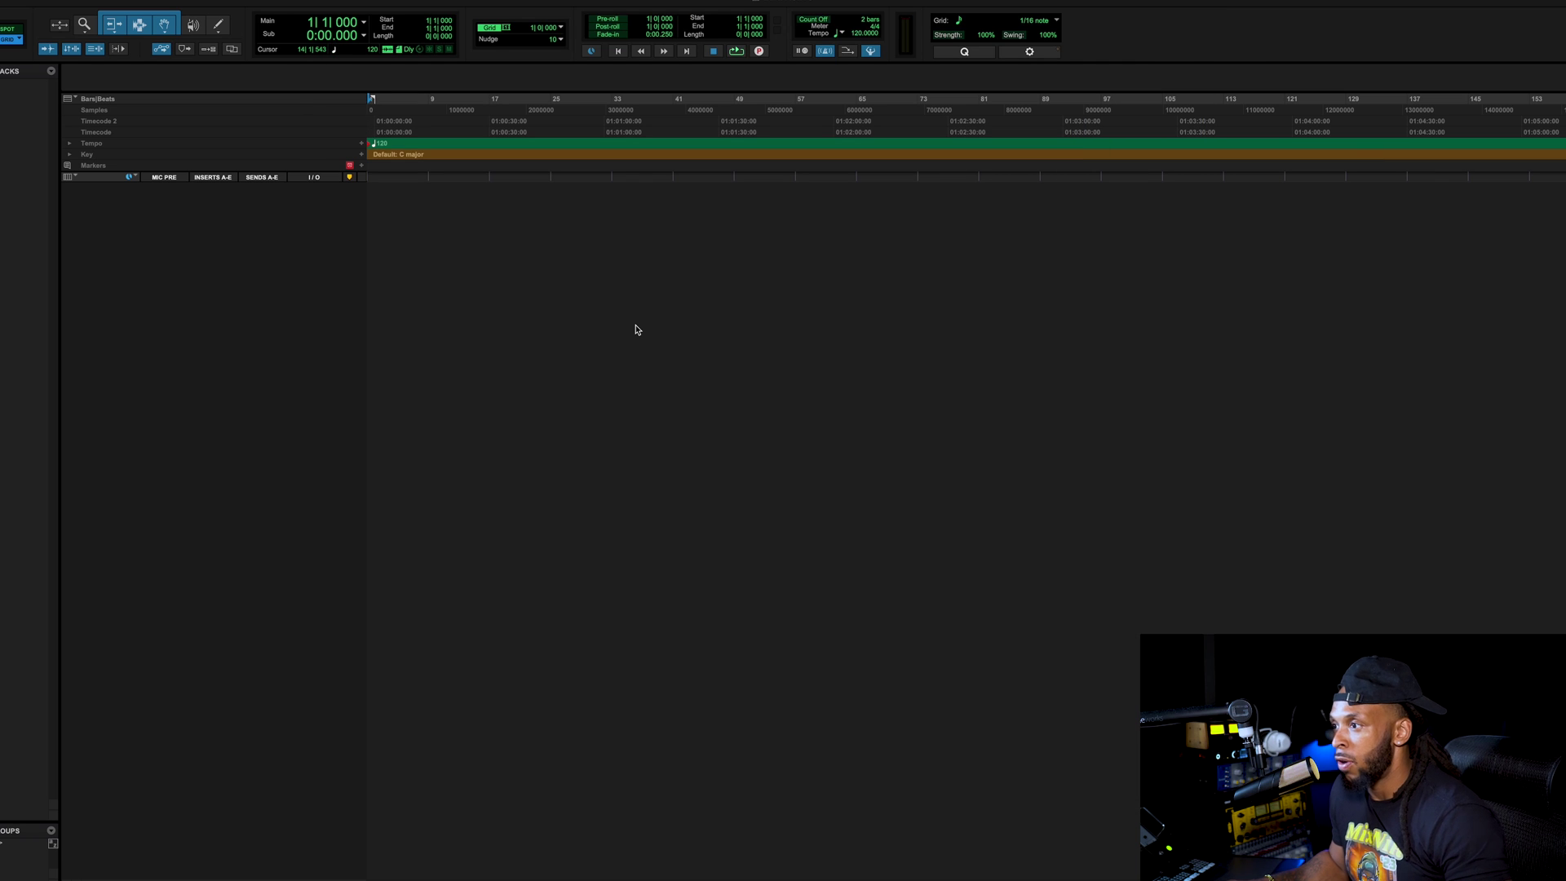
pyautogui.press('super+shift+n')
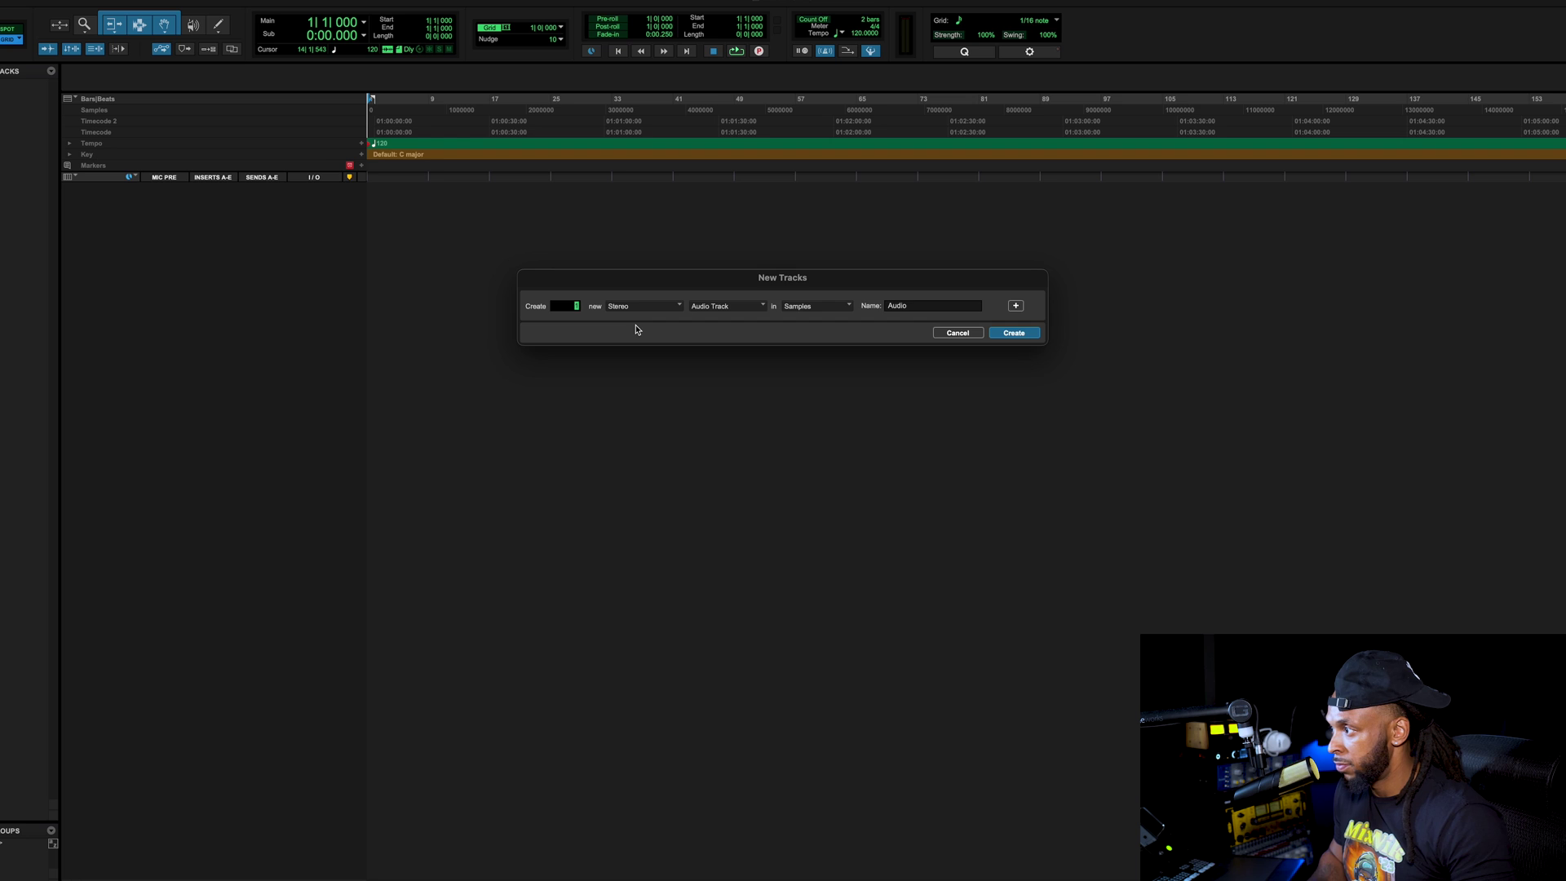
pyautogui.press('Return')
# Set the Audio 1 track's input to the interface path Zoom Out 1-2 and record-enable the track.
pyautogui.click(322, 193)
pyautogui.moveTo(342, 191)
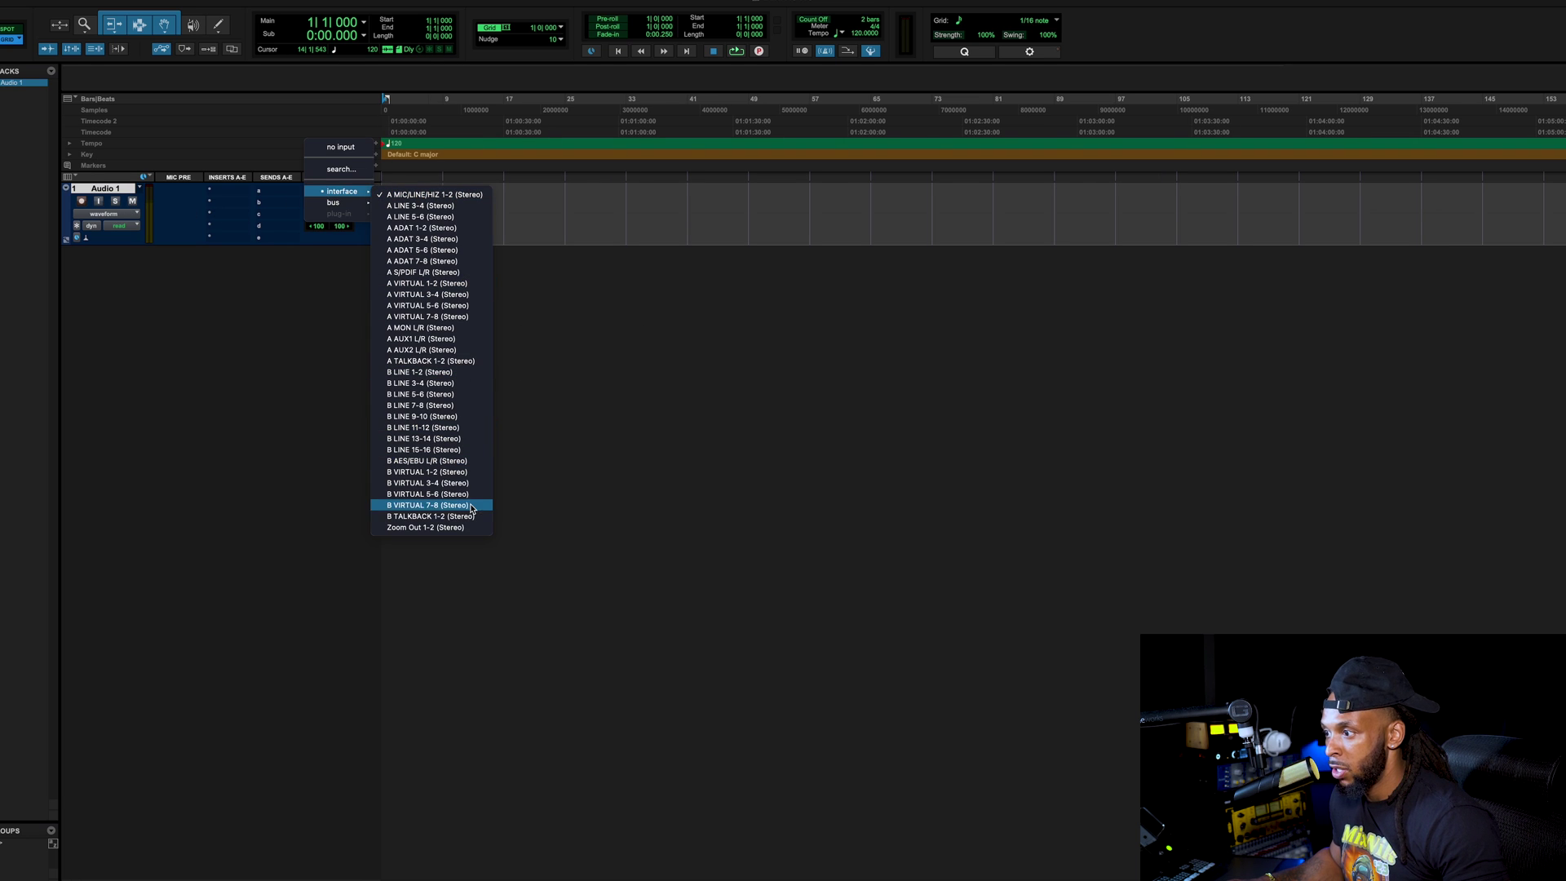
pyautogui.click(424, 527)
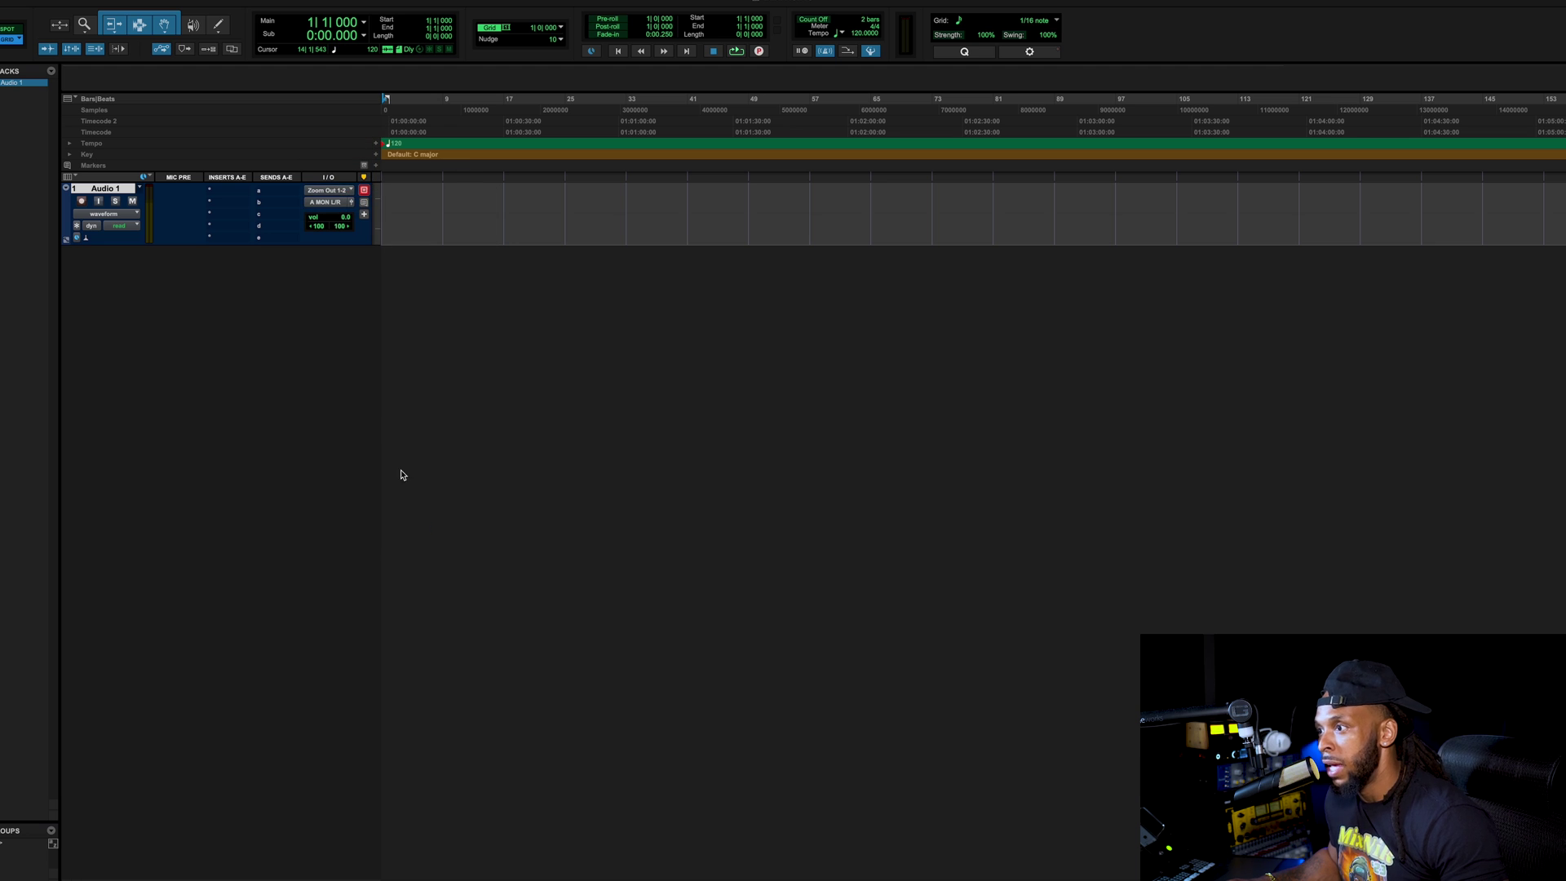
pyautogui.click(98, 201)
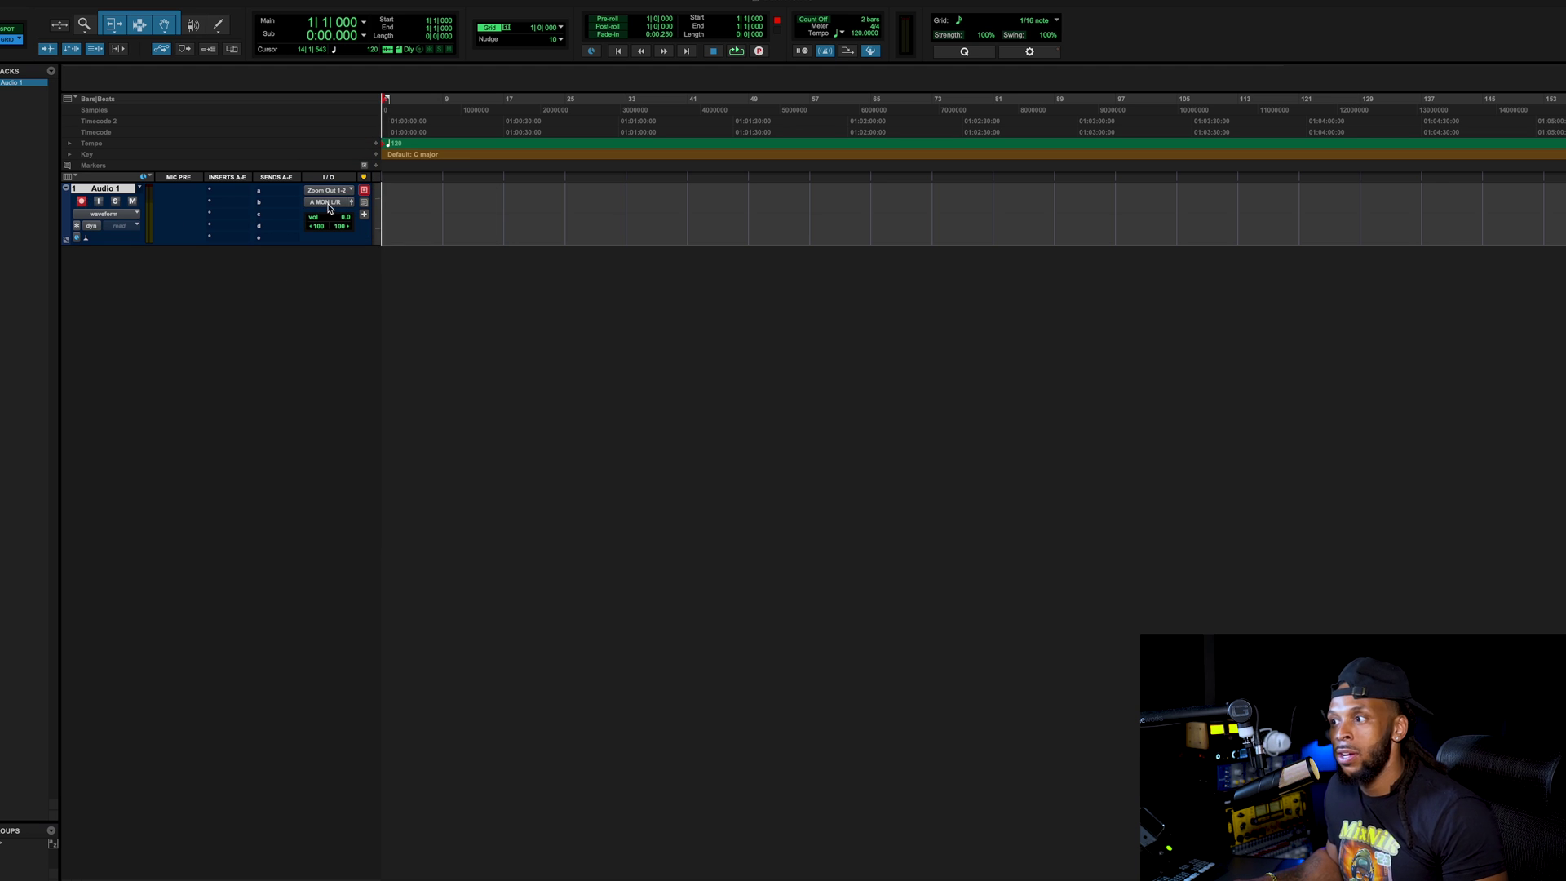
# Switch to the Zoom meeting, unmute the microphone from the recording alert, and return to Pro Tools.
pyautogui.press('super+Tab')
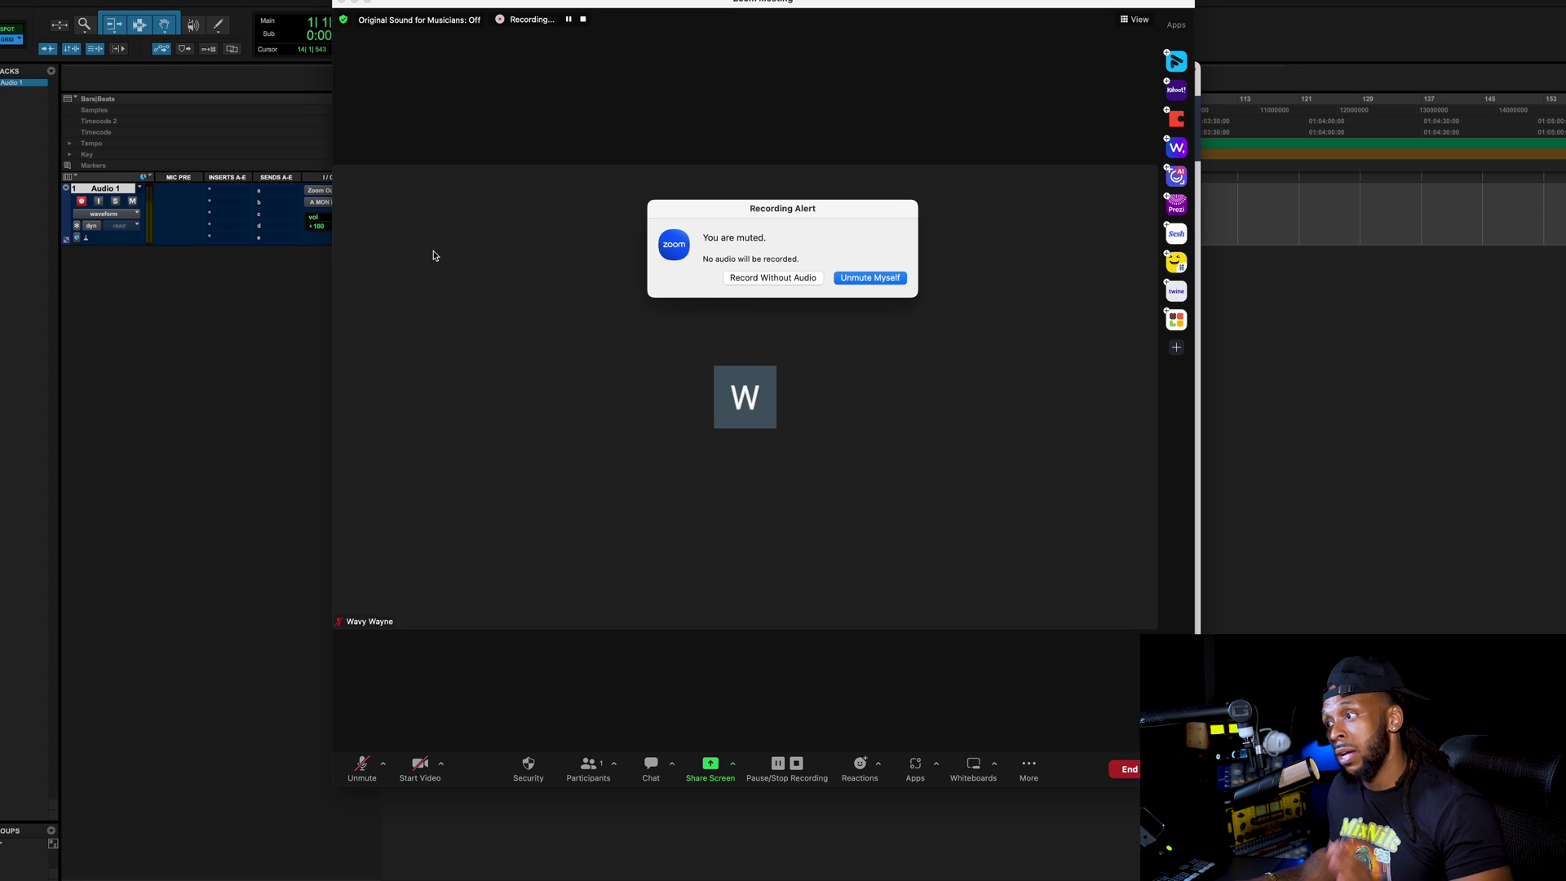
pyautogui.click(841, 281)
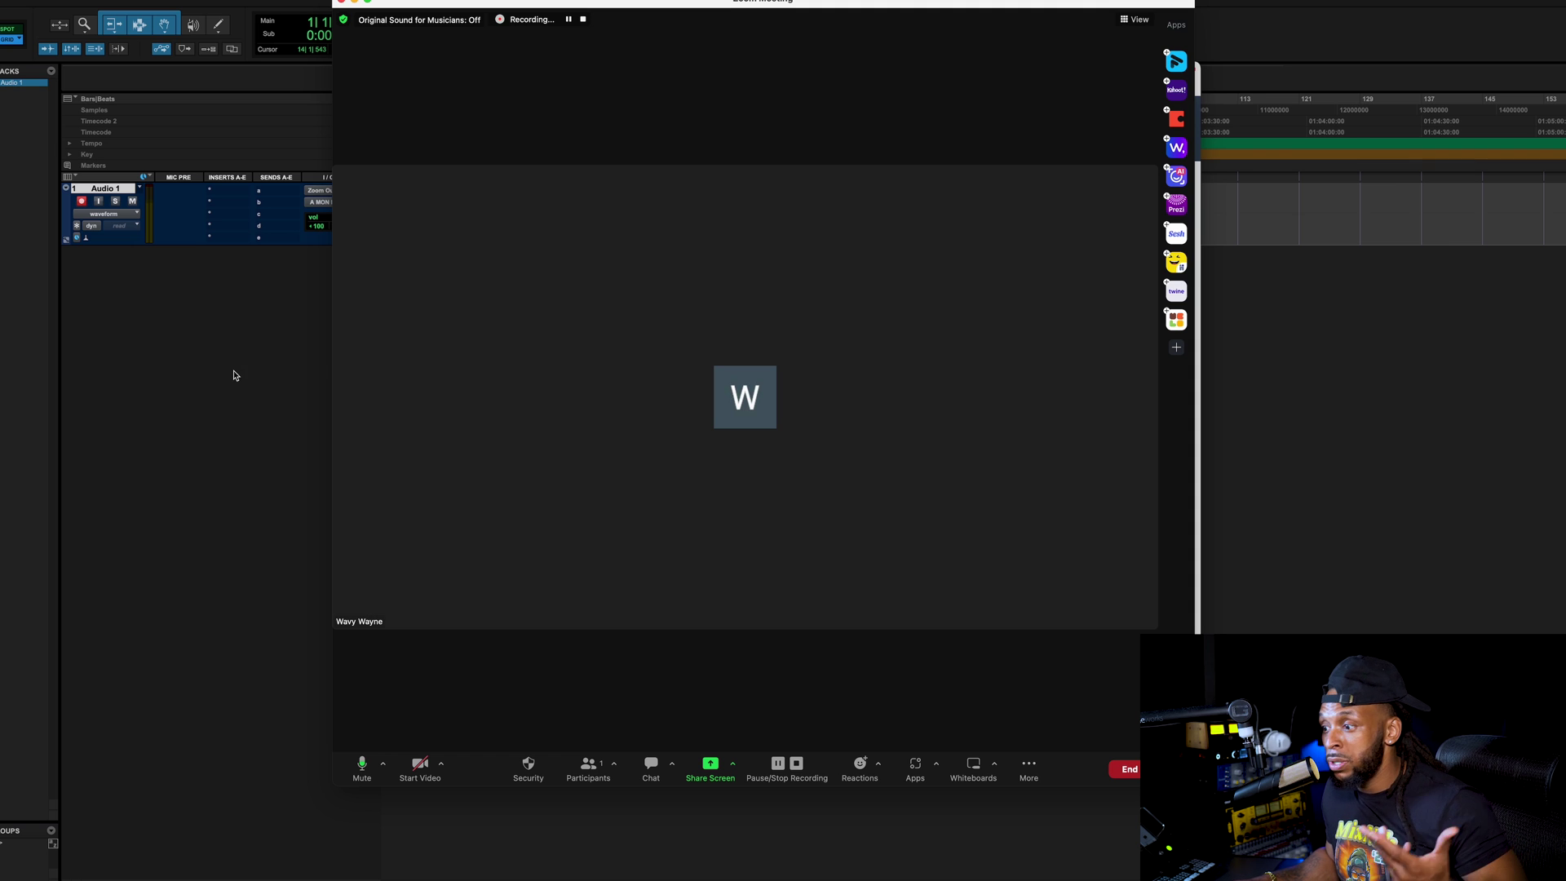
pyautogui.click(193, 346)
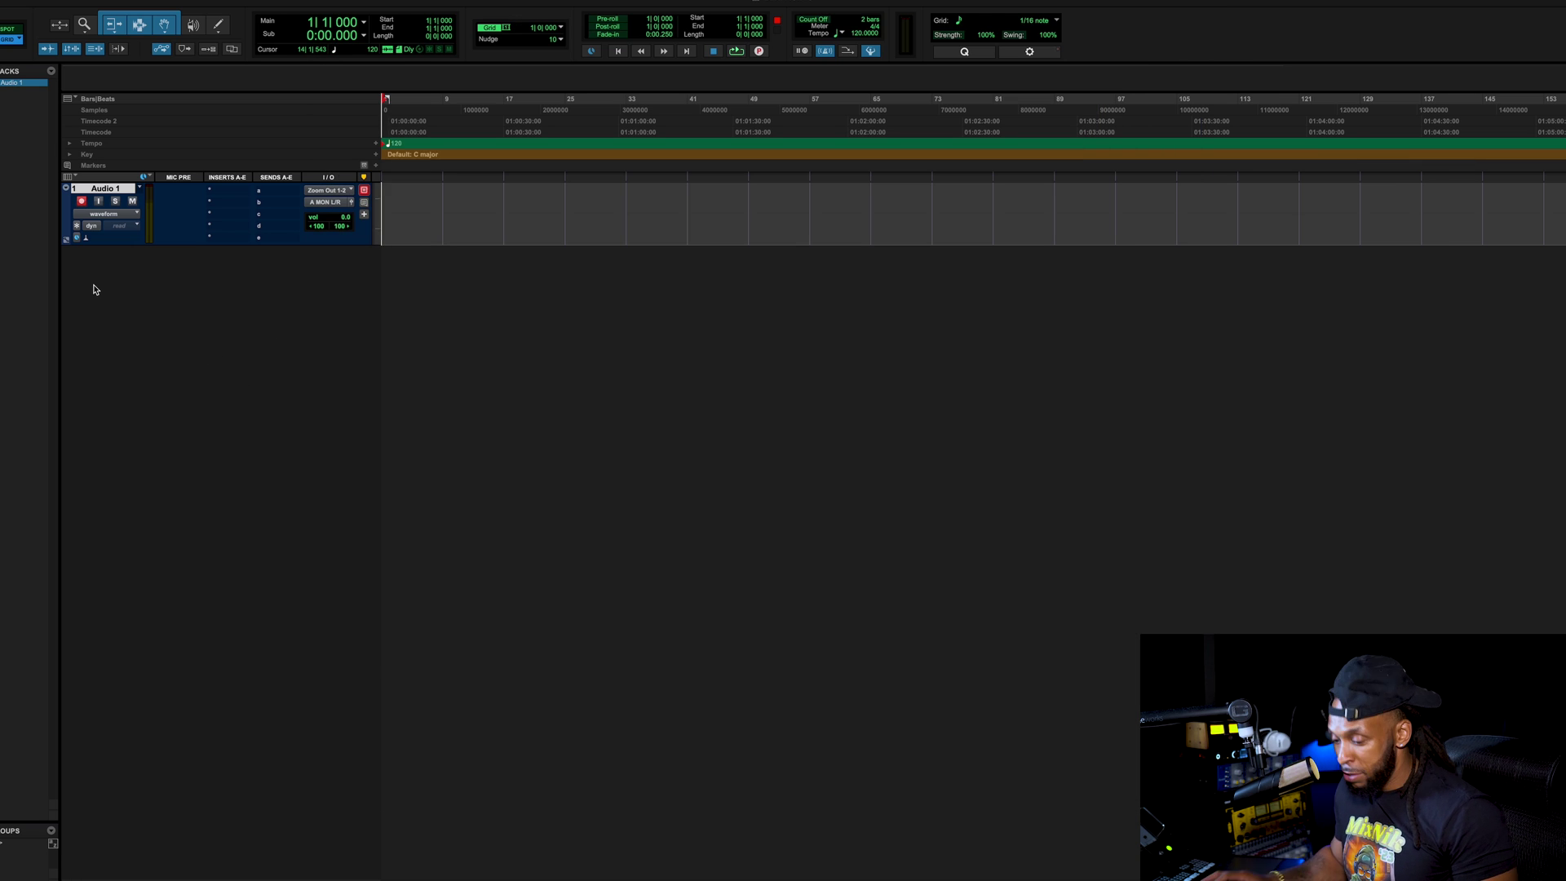
# Create a new mono audio track and turn off record-enable on Audio 1.
pyautogui.press('super+shift+n')
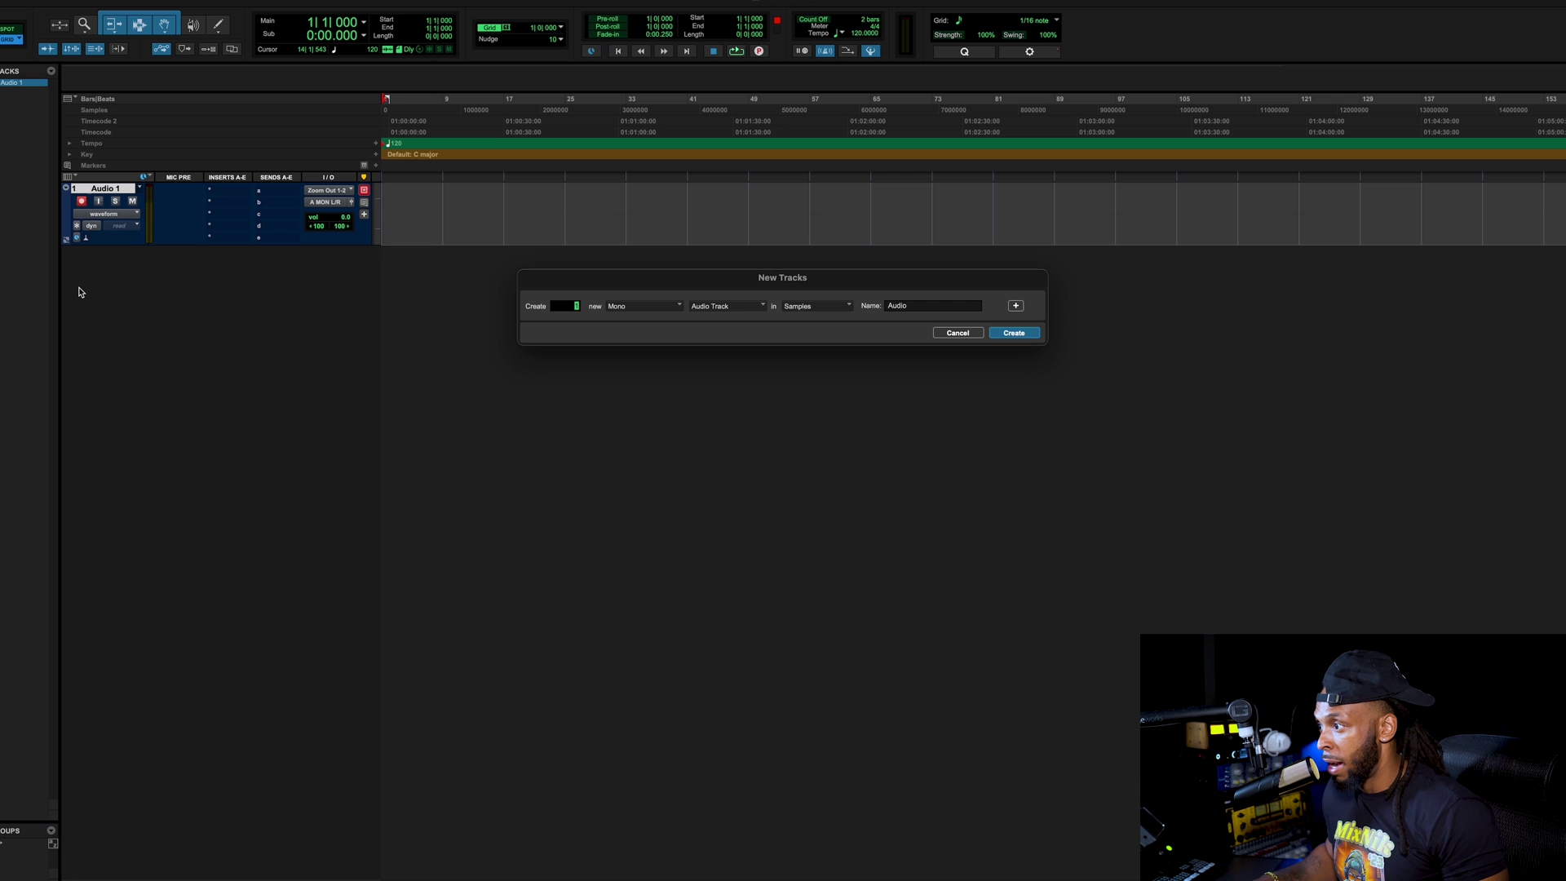
pyautogui.press('Return')
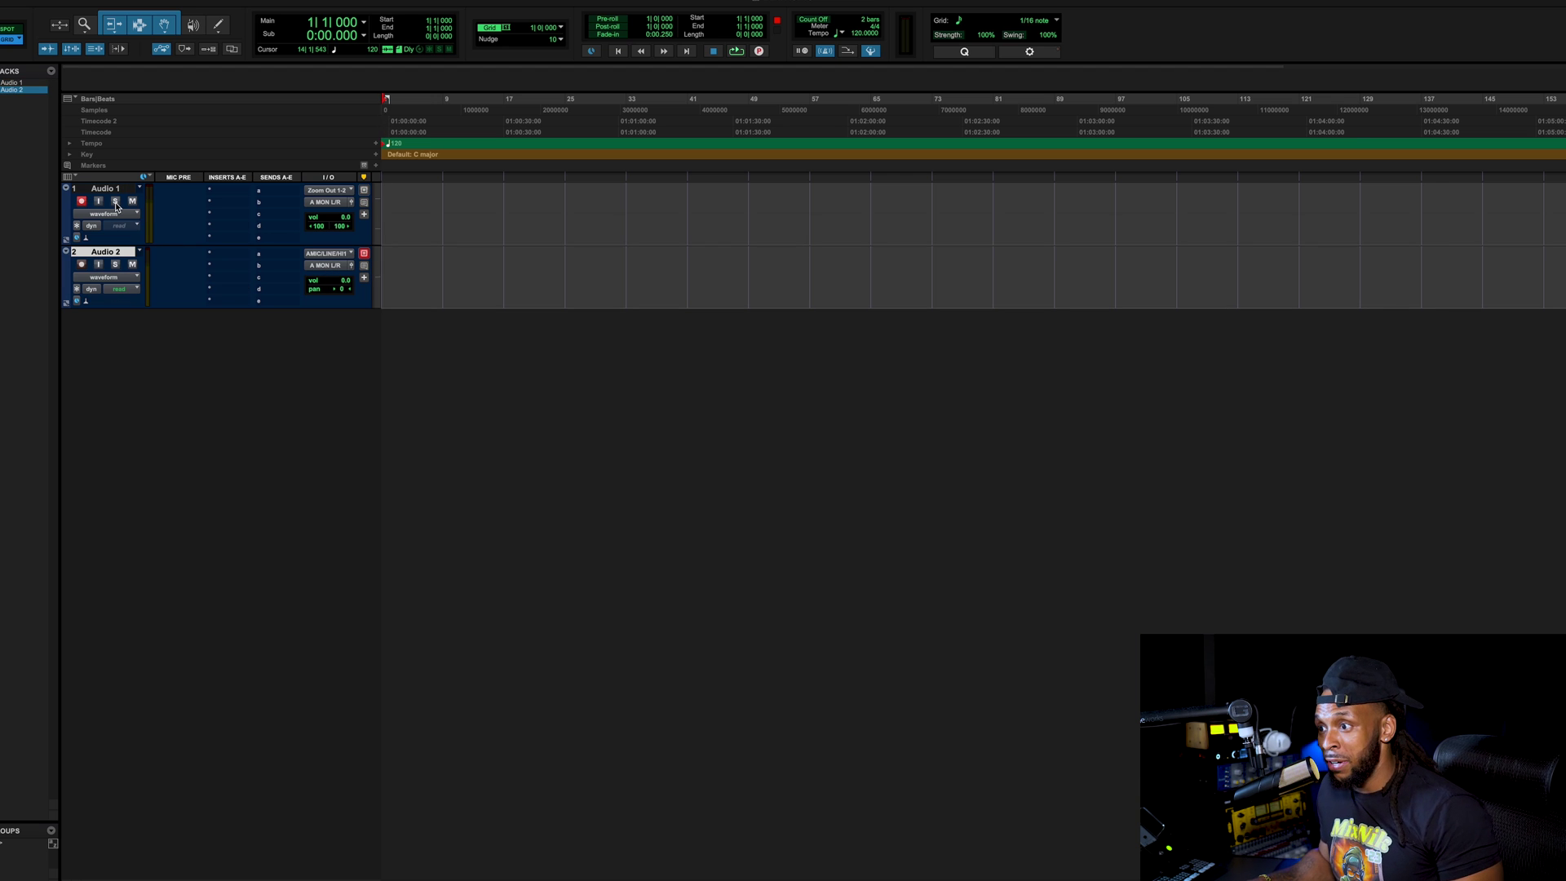
pyautogui.click(81, 201)
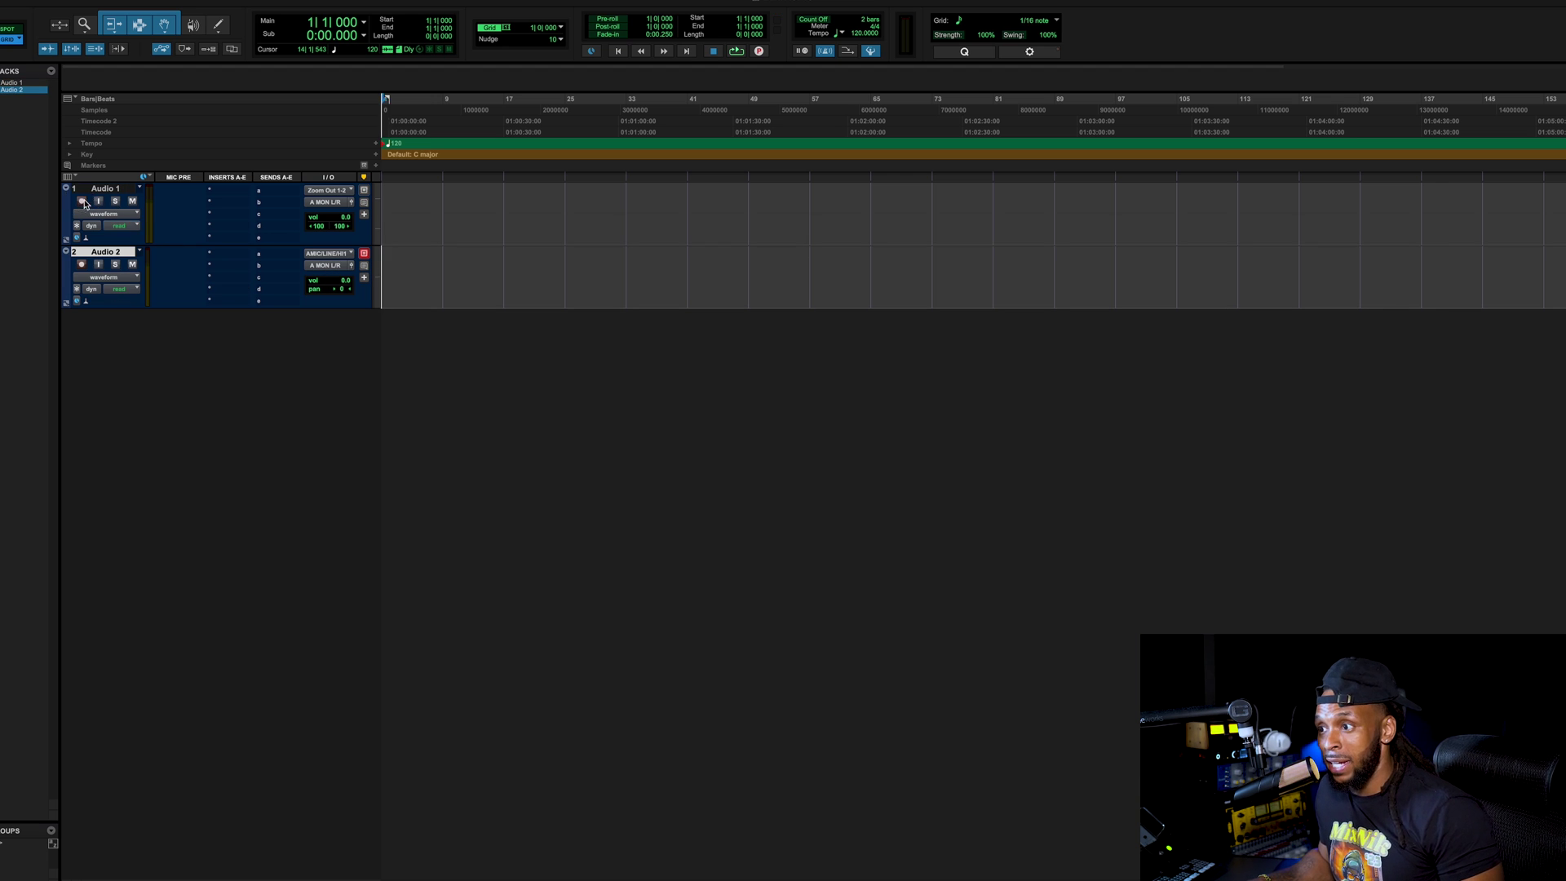
pyautogui.click(328, 268)
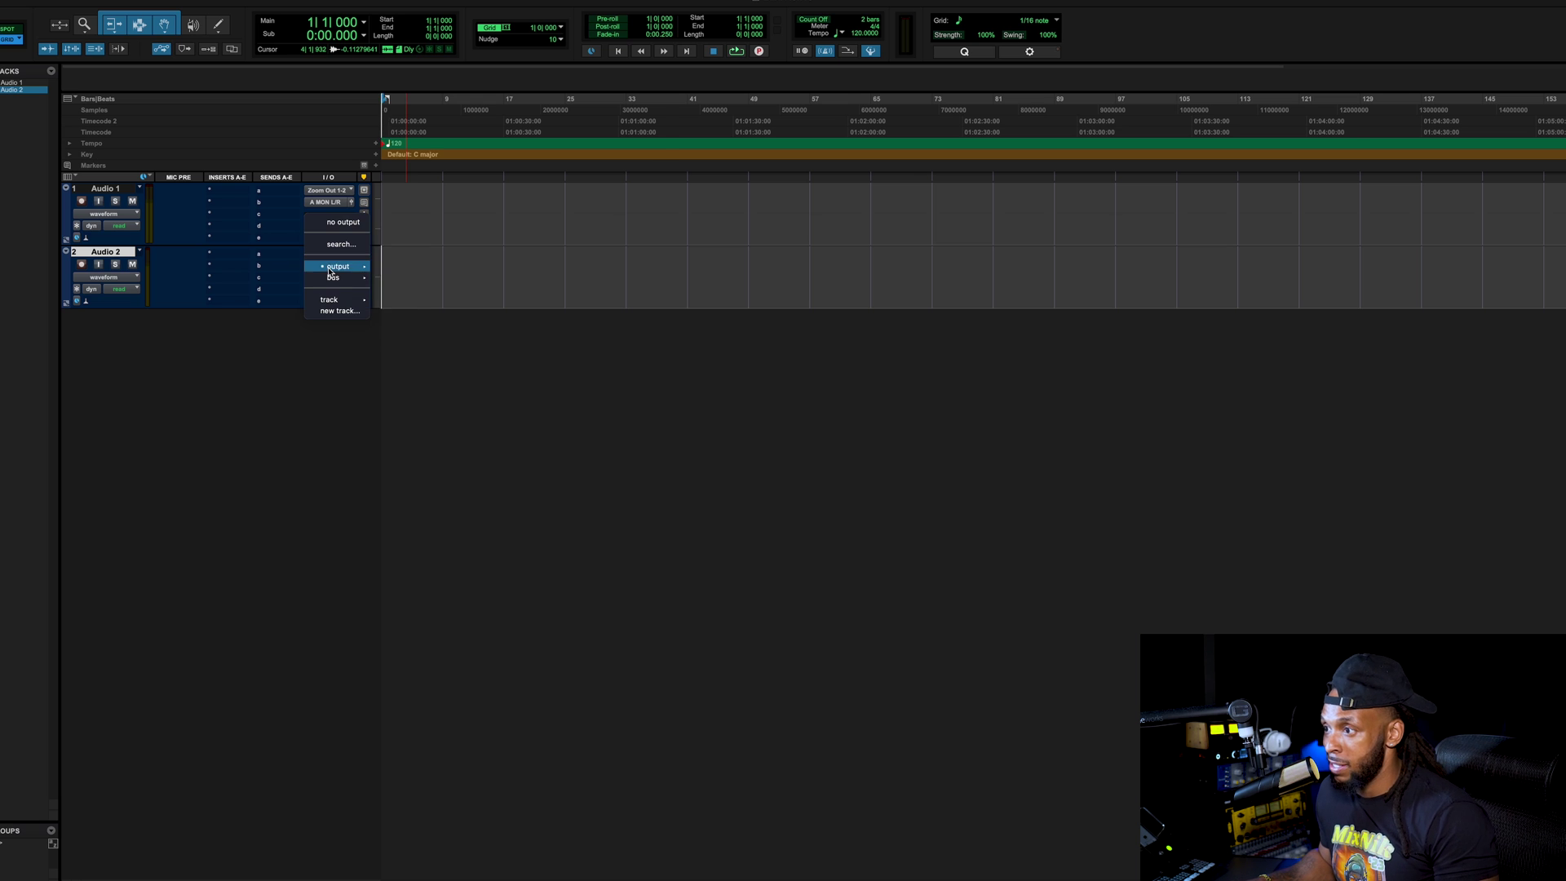
pyautogui.moveTo(328, 272)
pyautogui.scroll(-5, 490, 310)
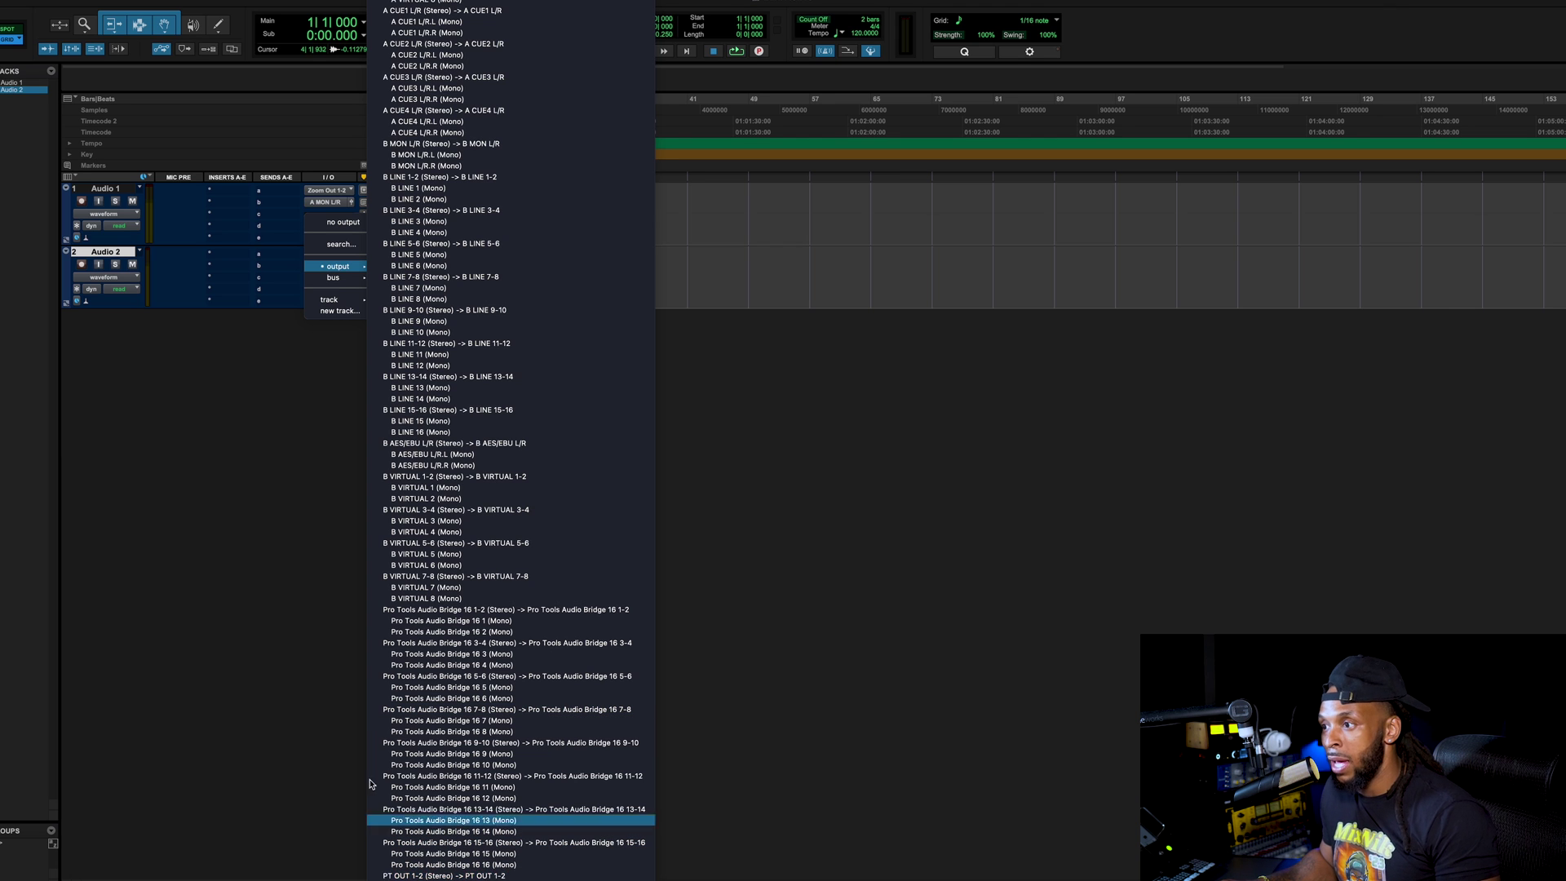
pyautogui.click(241, 353)
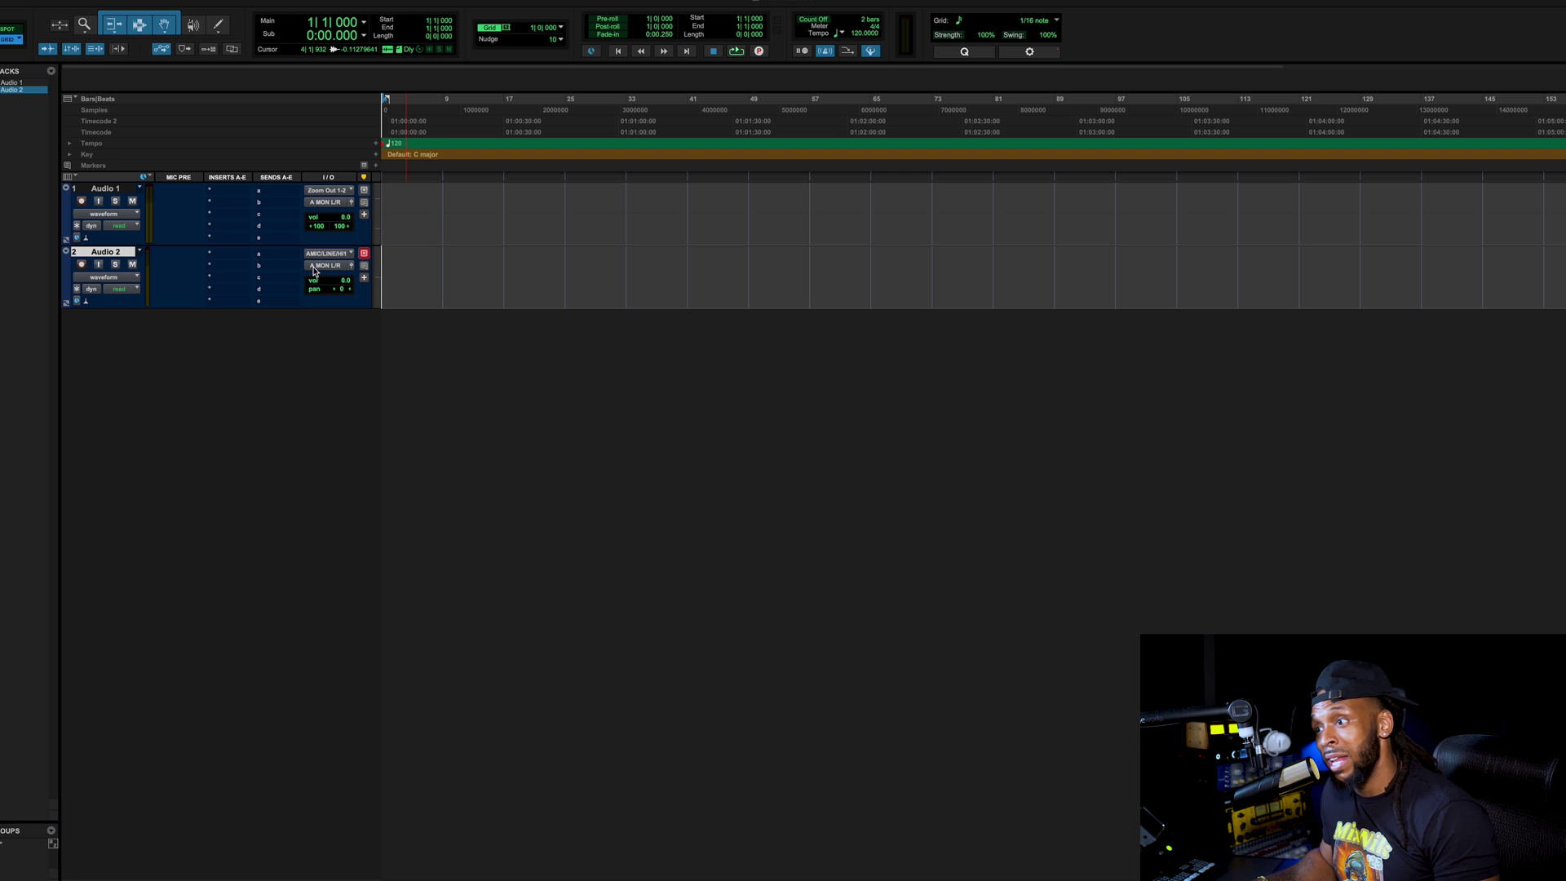
# Add a pre-fader send on Audio 2 to output PT OUT 1-2 and set its level to 0.0 dB.
pyautogui.click(269, 259)
pyautogui.click(280, 262)
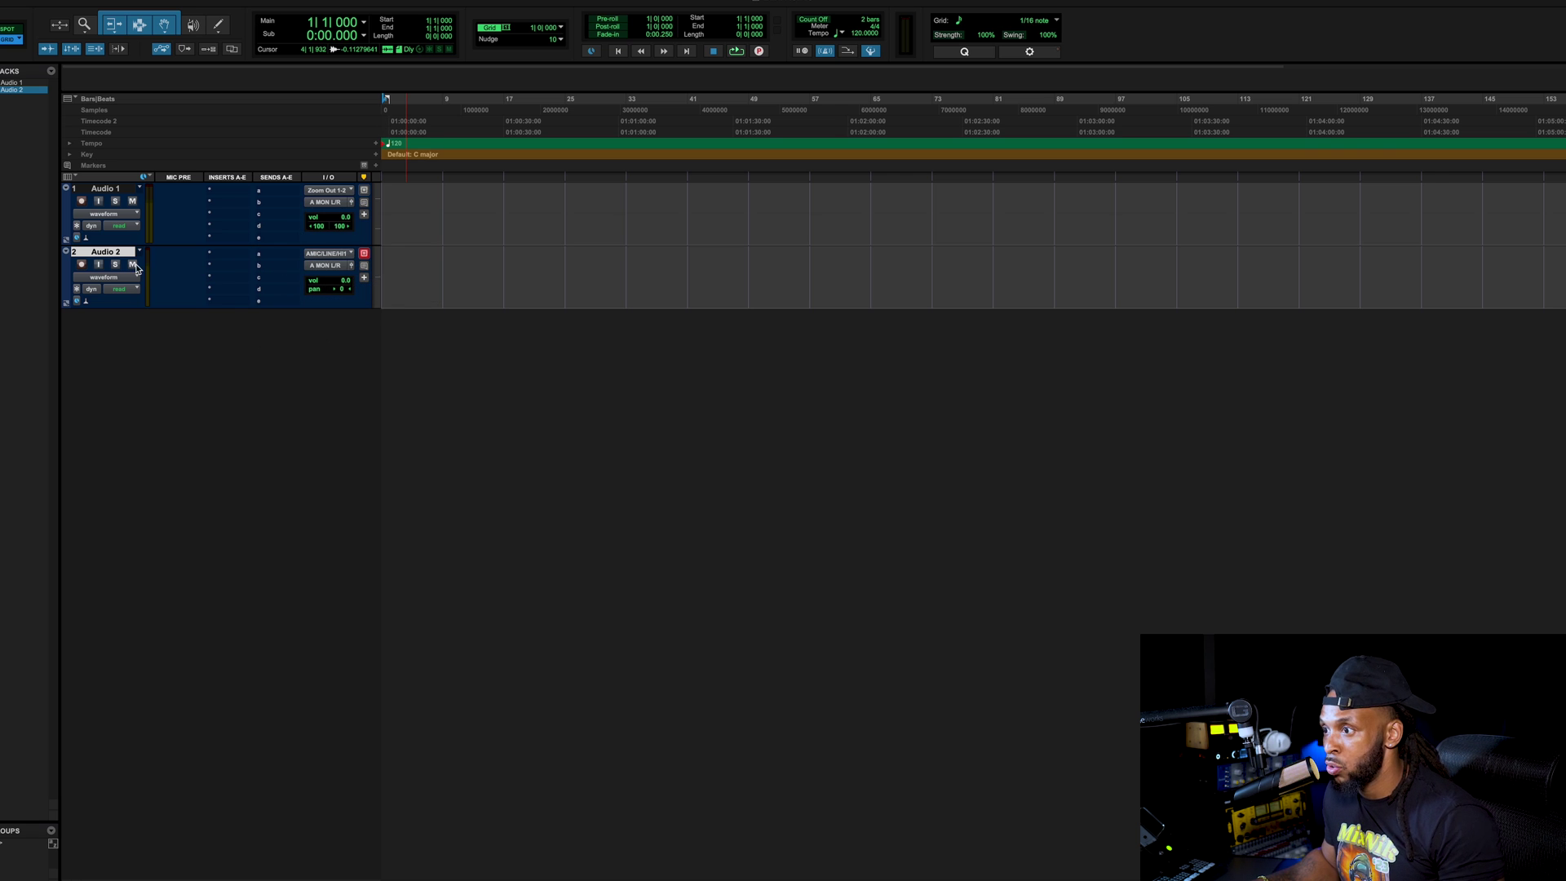
pyautogui.click(266, 261)
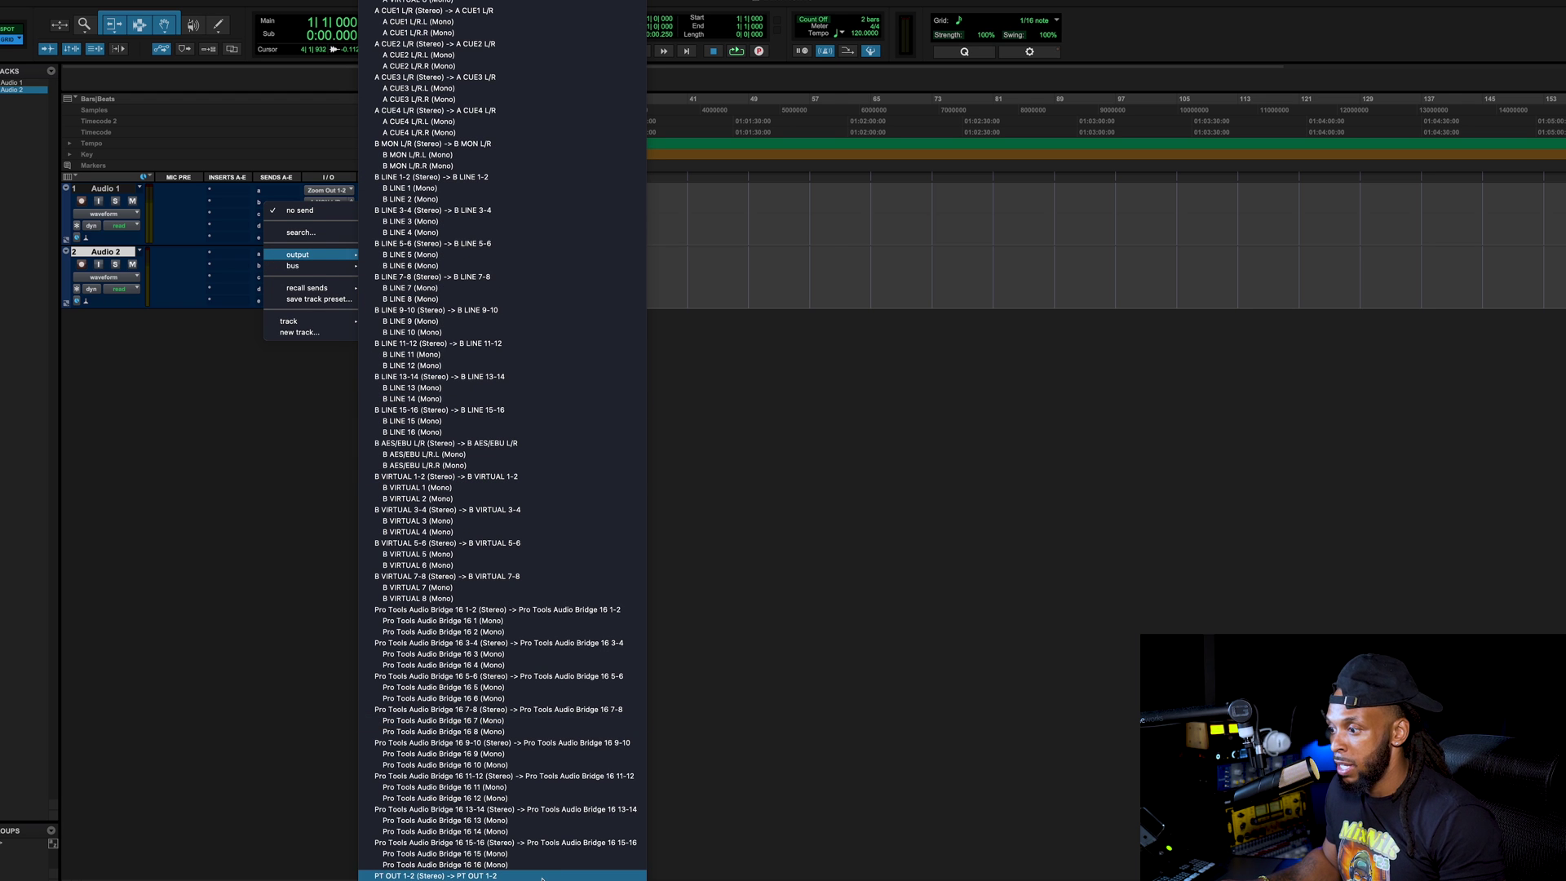
pyautogui.click(432, 875)
pyautogui.keyDown('alt'); pyautogui.click(460, 316); pyautogui.keyUp('alt')
pyautogui.click(471, 101)
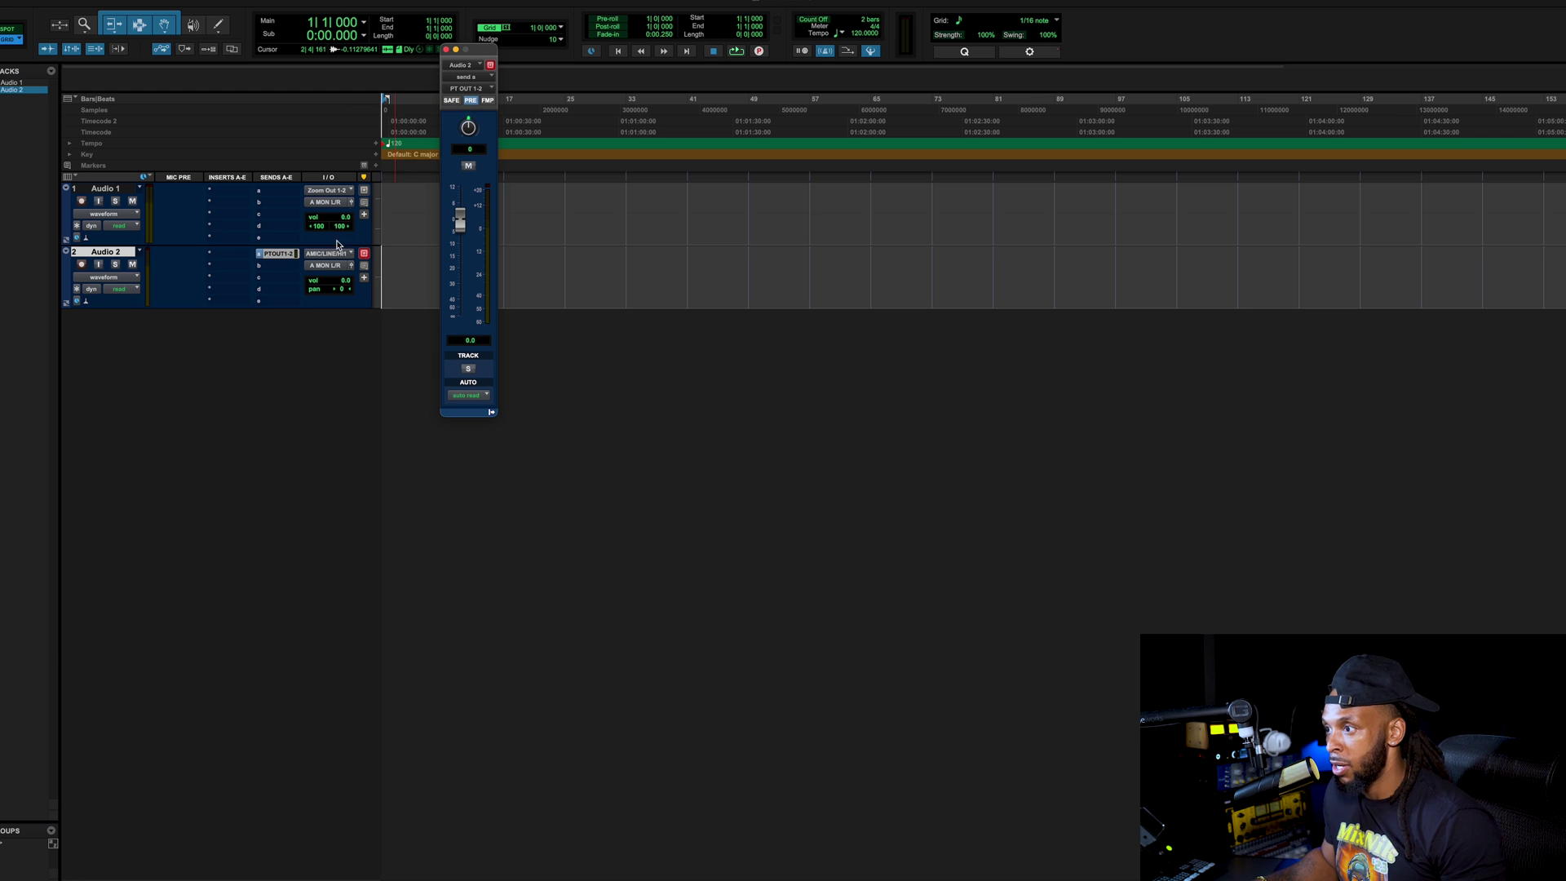
# Mute the Audio 2 track and rename it "M<ic".
pyautogui.click(132, 264)
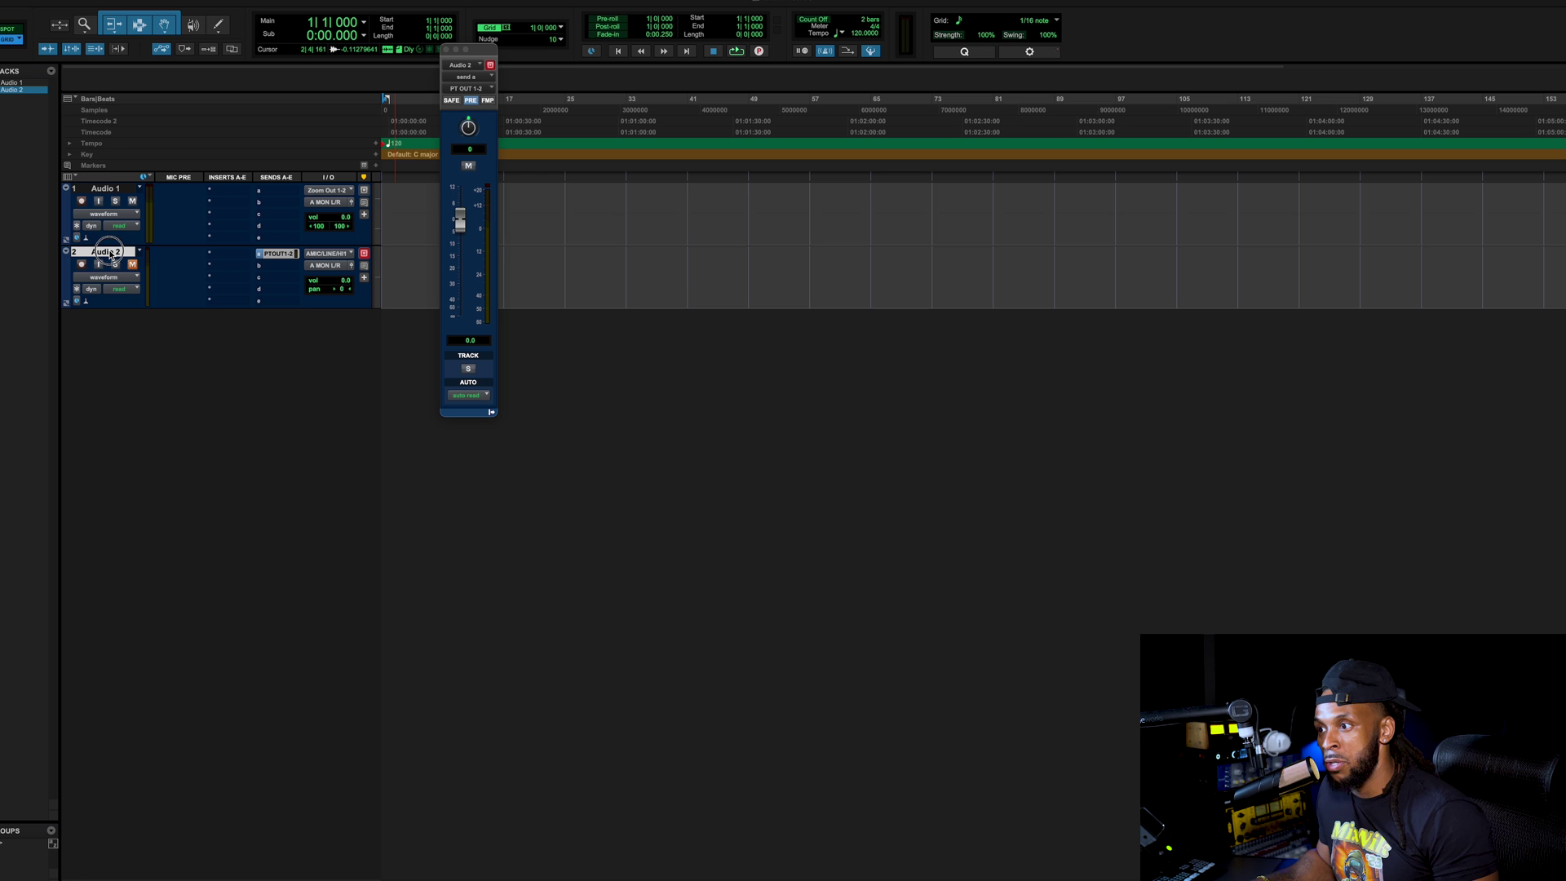
pyautogui.doubleClick(111, 253)
pyautogui.write('M<ic')
pyautogui.press('Return')
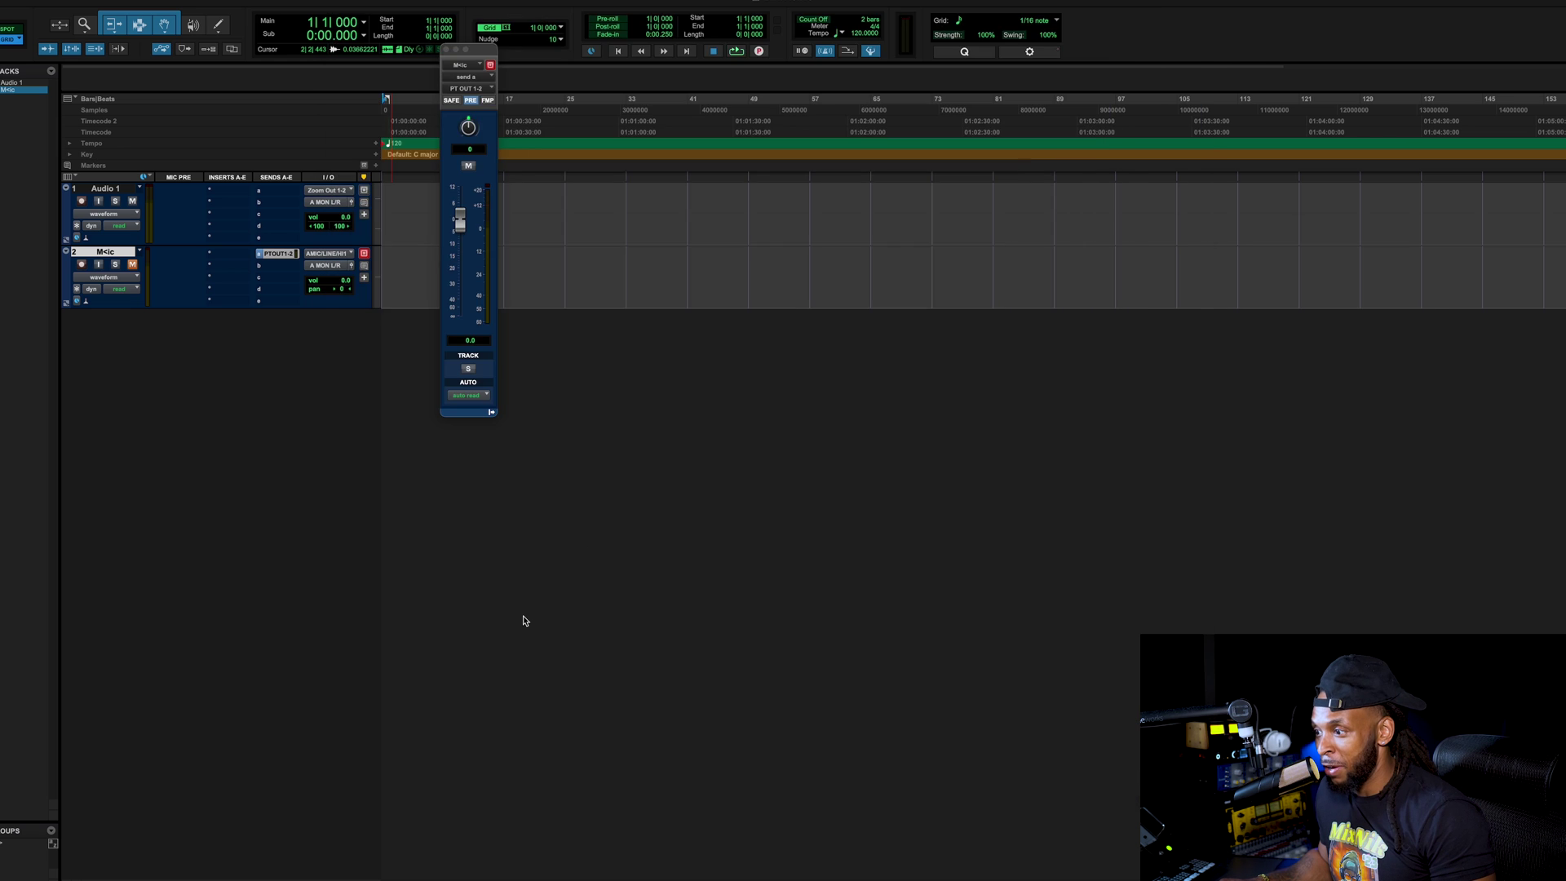
# Switch to the Zoom meeting, select Pro Tools Audio Bridge 2-B as the microphone, and return to Pro Tools.
pyautogui.press('super+Tab')
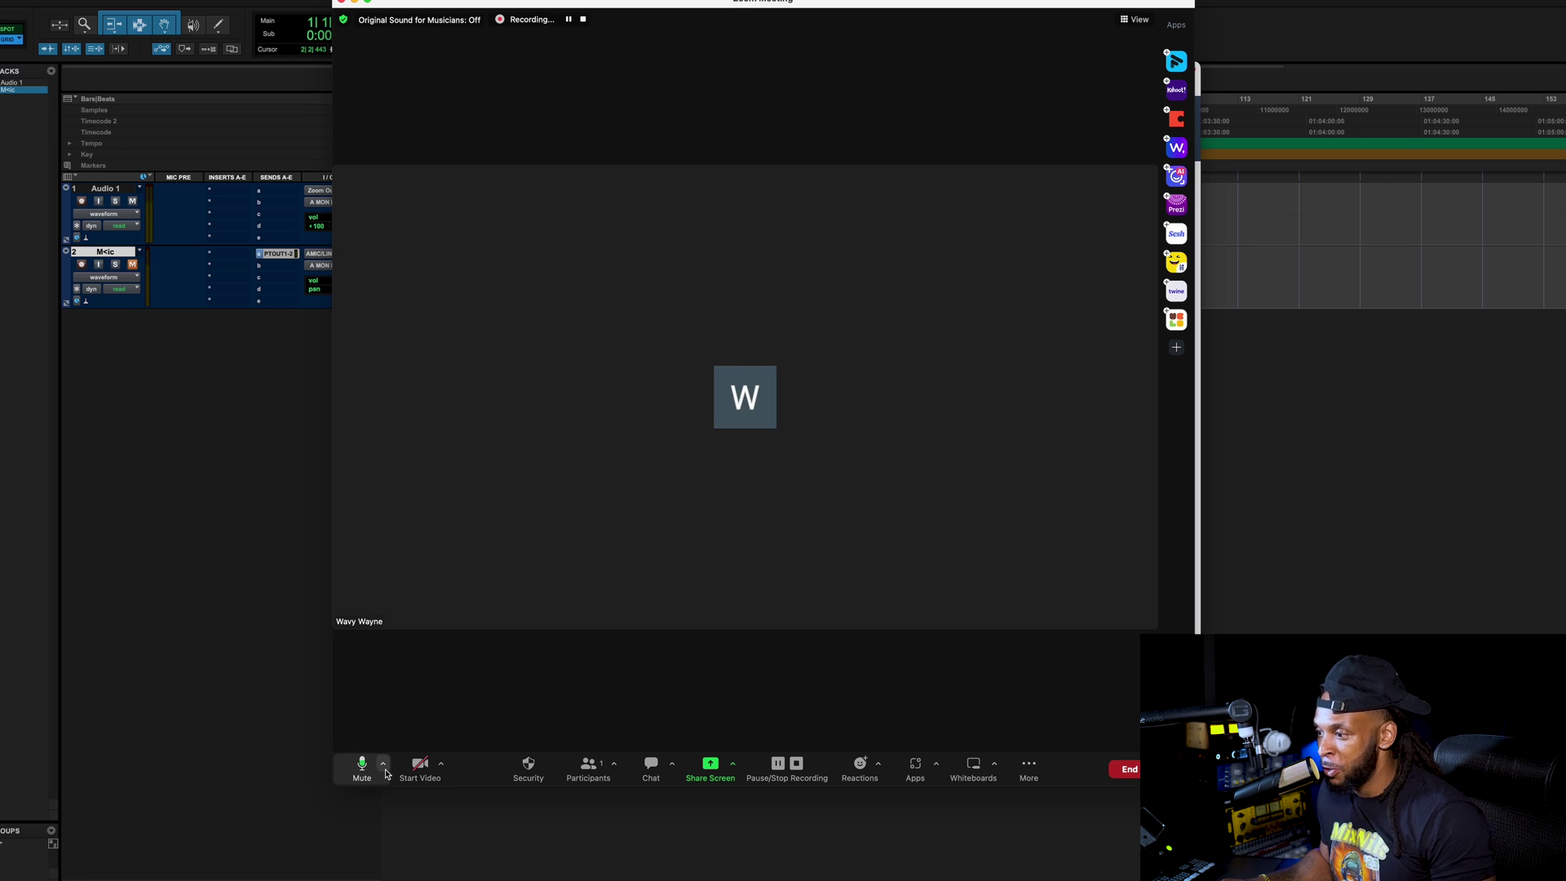
pyautogui.click(385, 767)
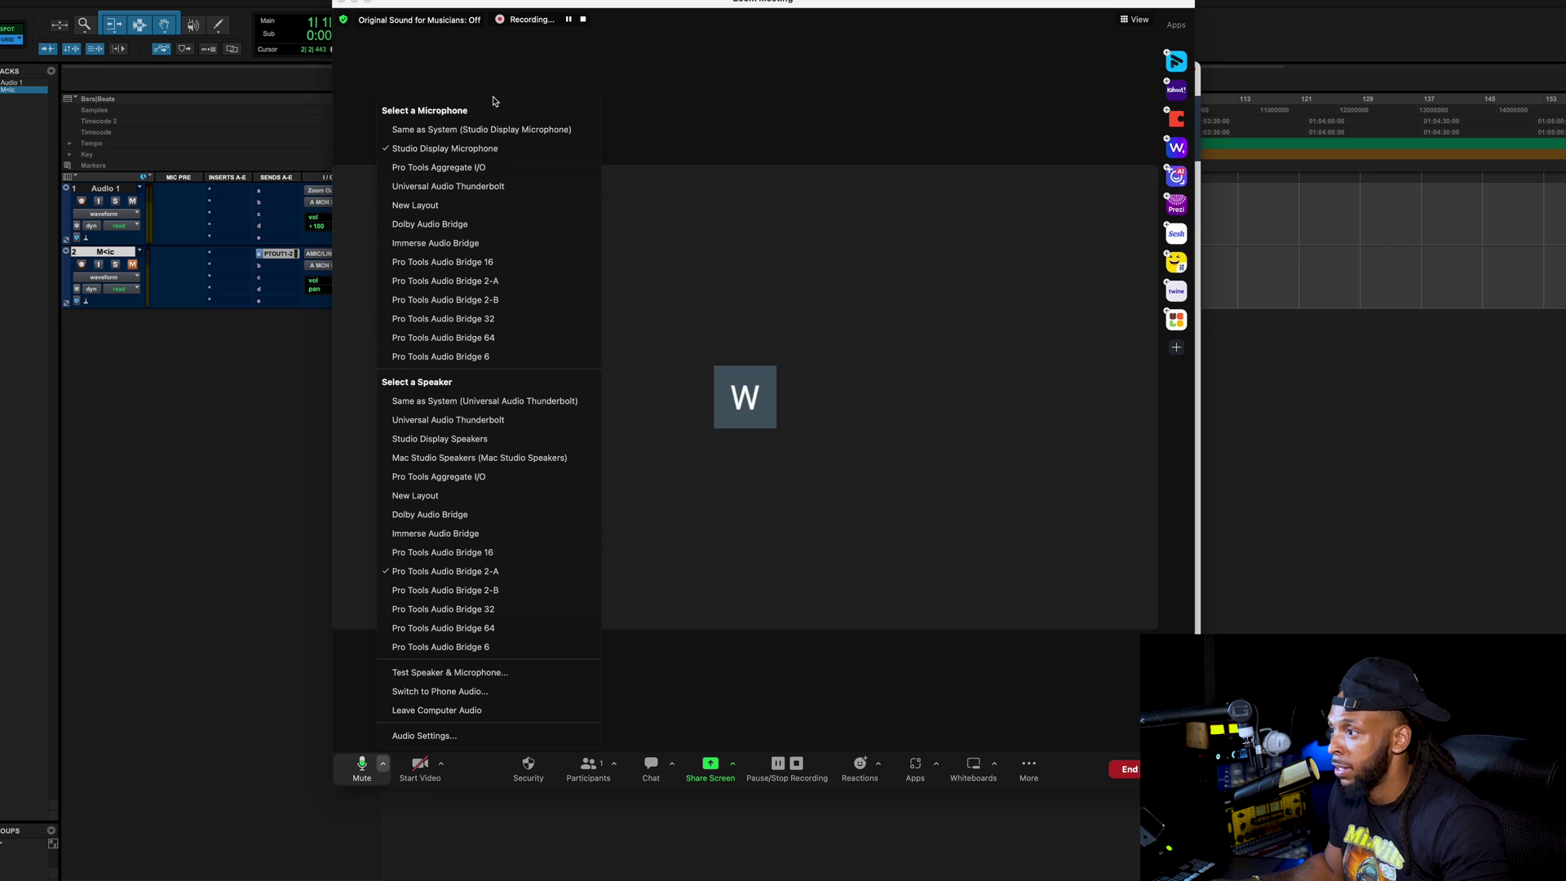
pyautogui.click(516, 304)
pyautogui.click(287, 260)
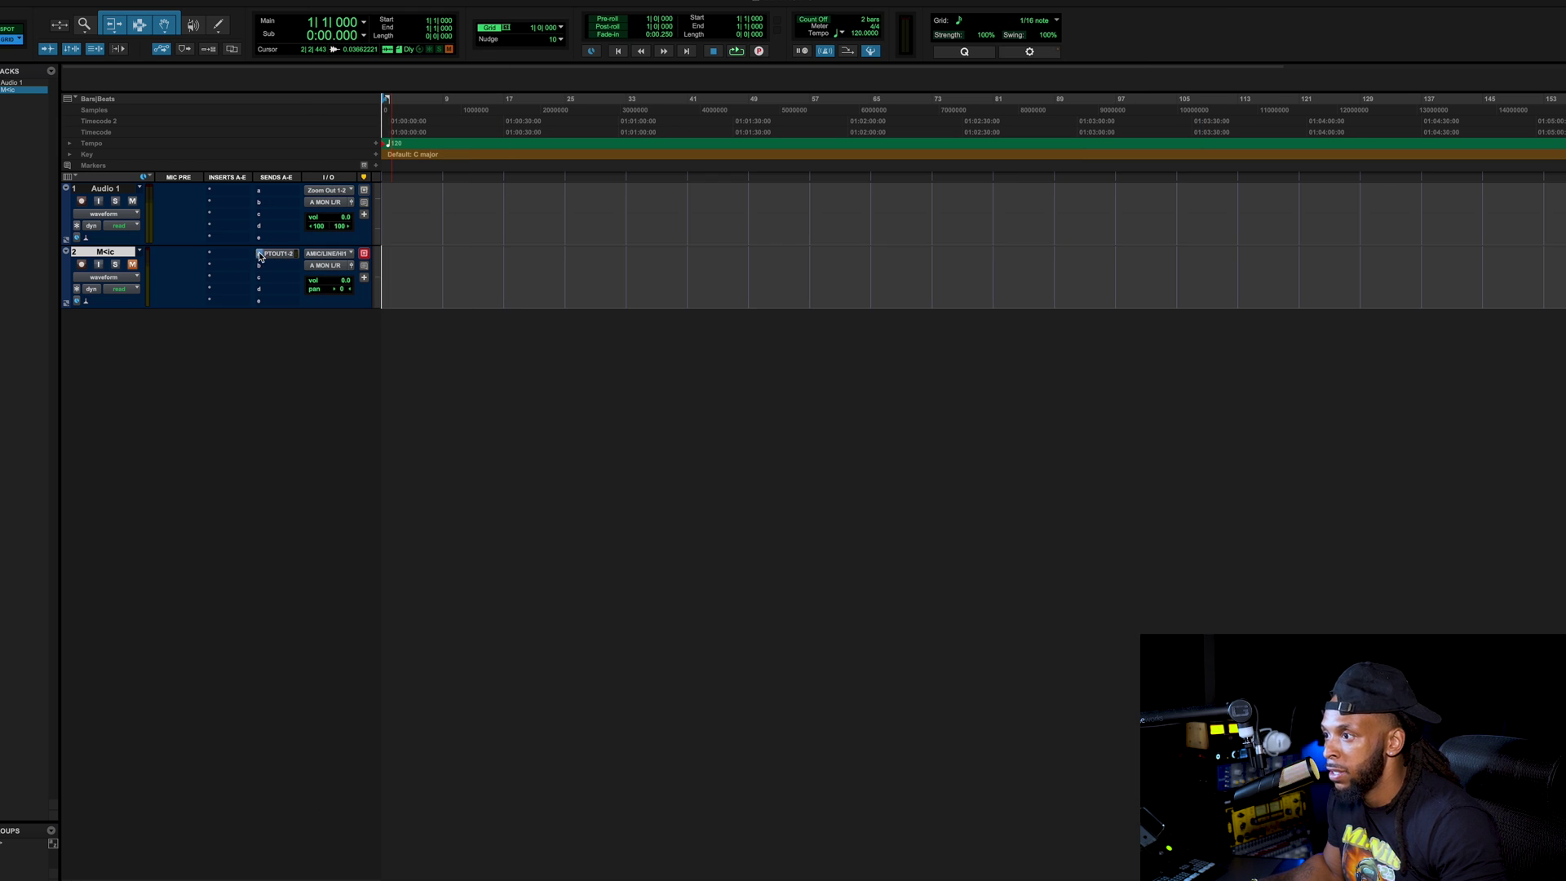
pyautogui.click(261, 255)
pyautogui.moveTo(269, 255)
pyautogui.click(300, 470)
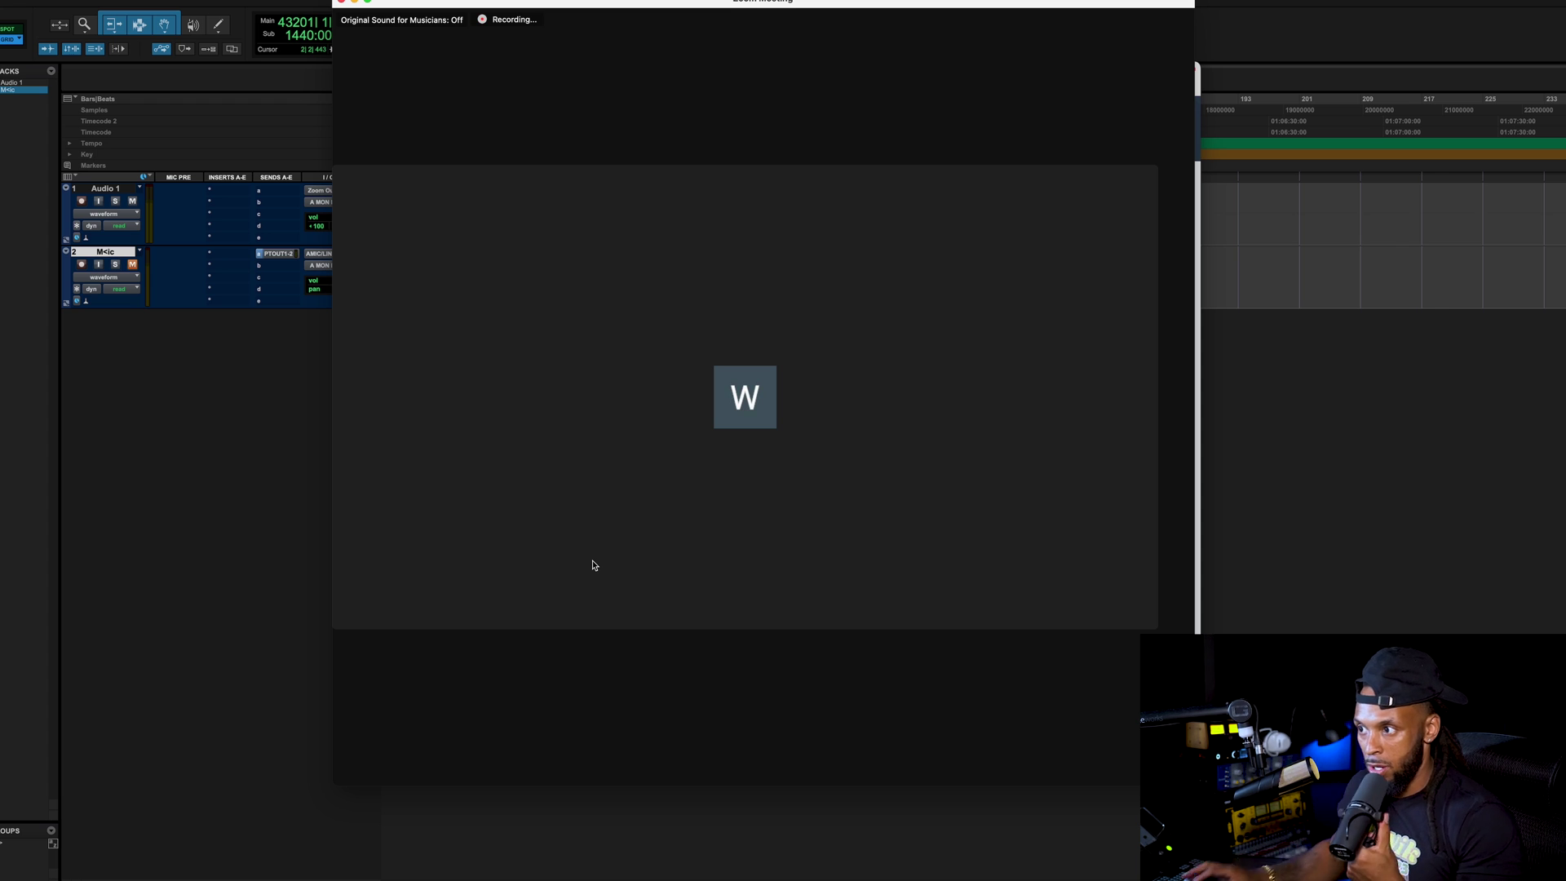
# Turn on input monitoring for the "M<ic" track in Pro Tools.
pyautogui.click(116, 360)
pyautogui.click(99, 265)
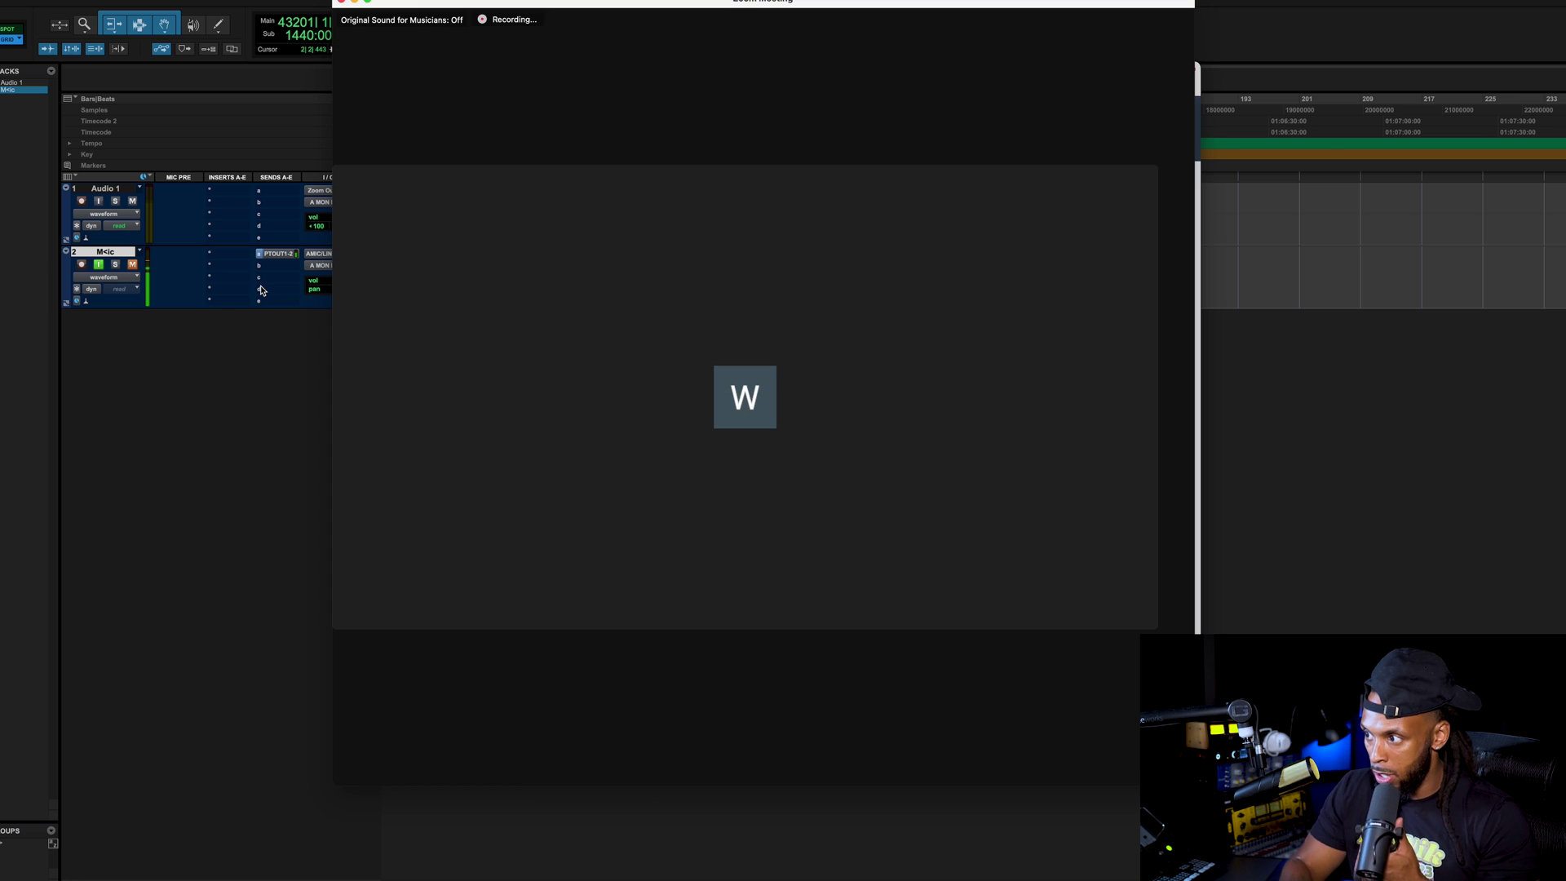
pyautogui.moveTo(415, 762)
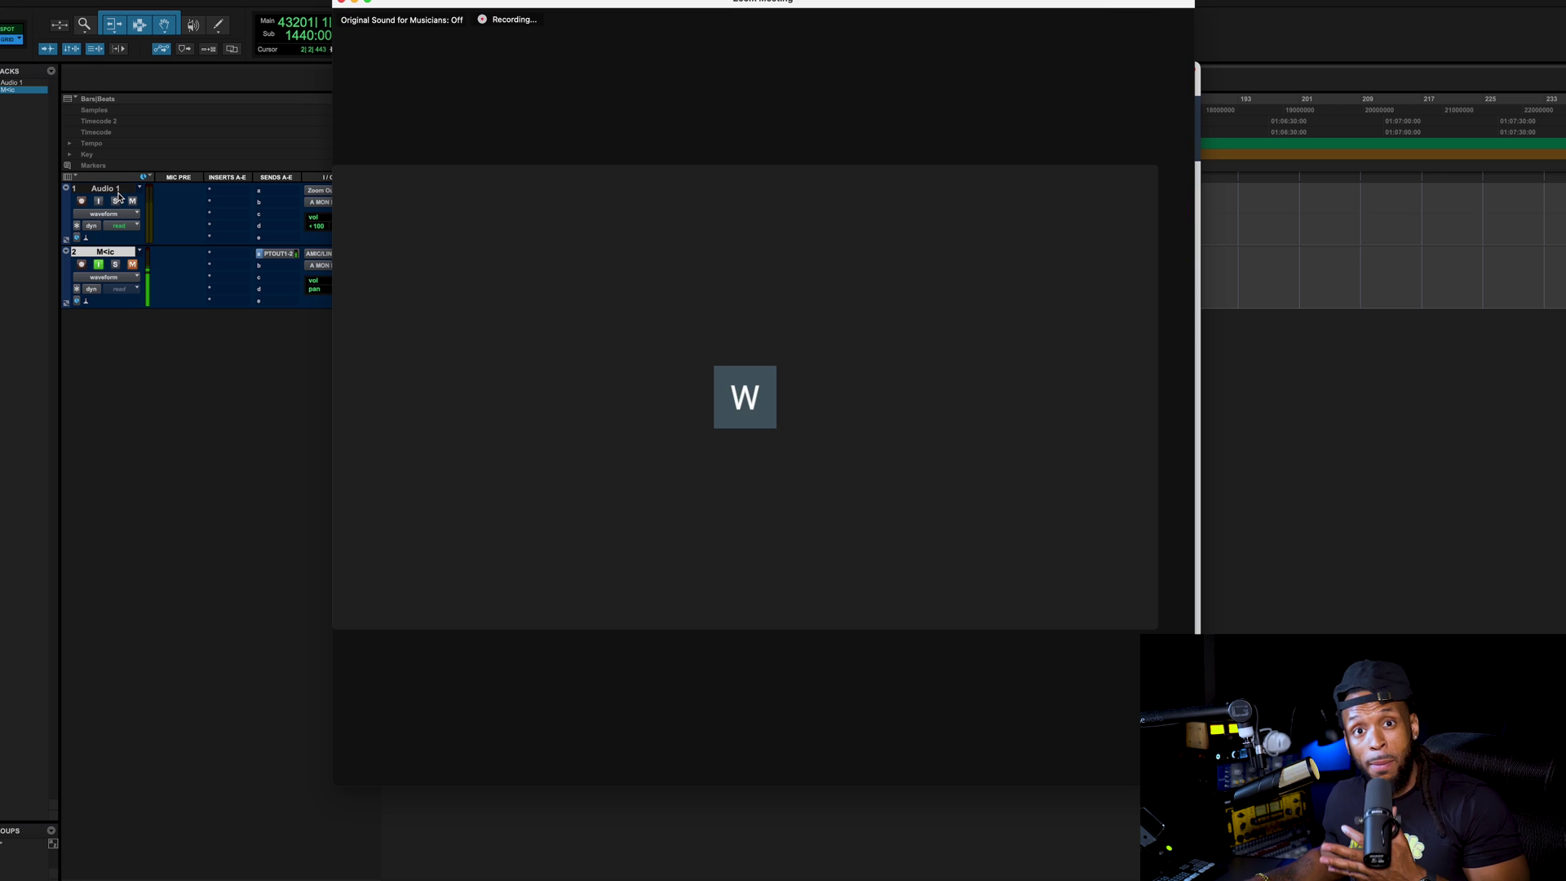
pyautogui.moveTo(849, 335)
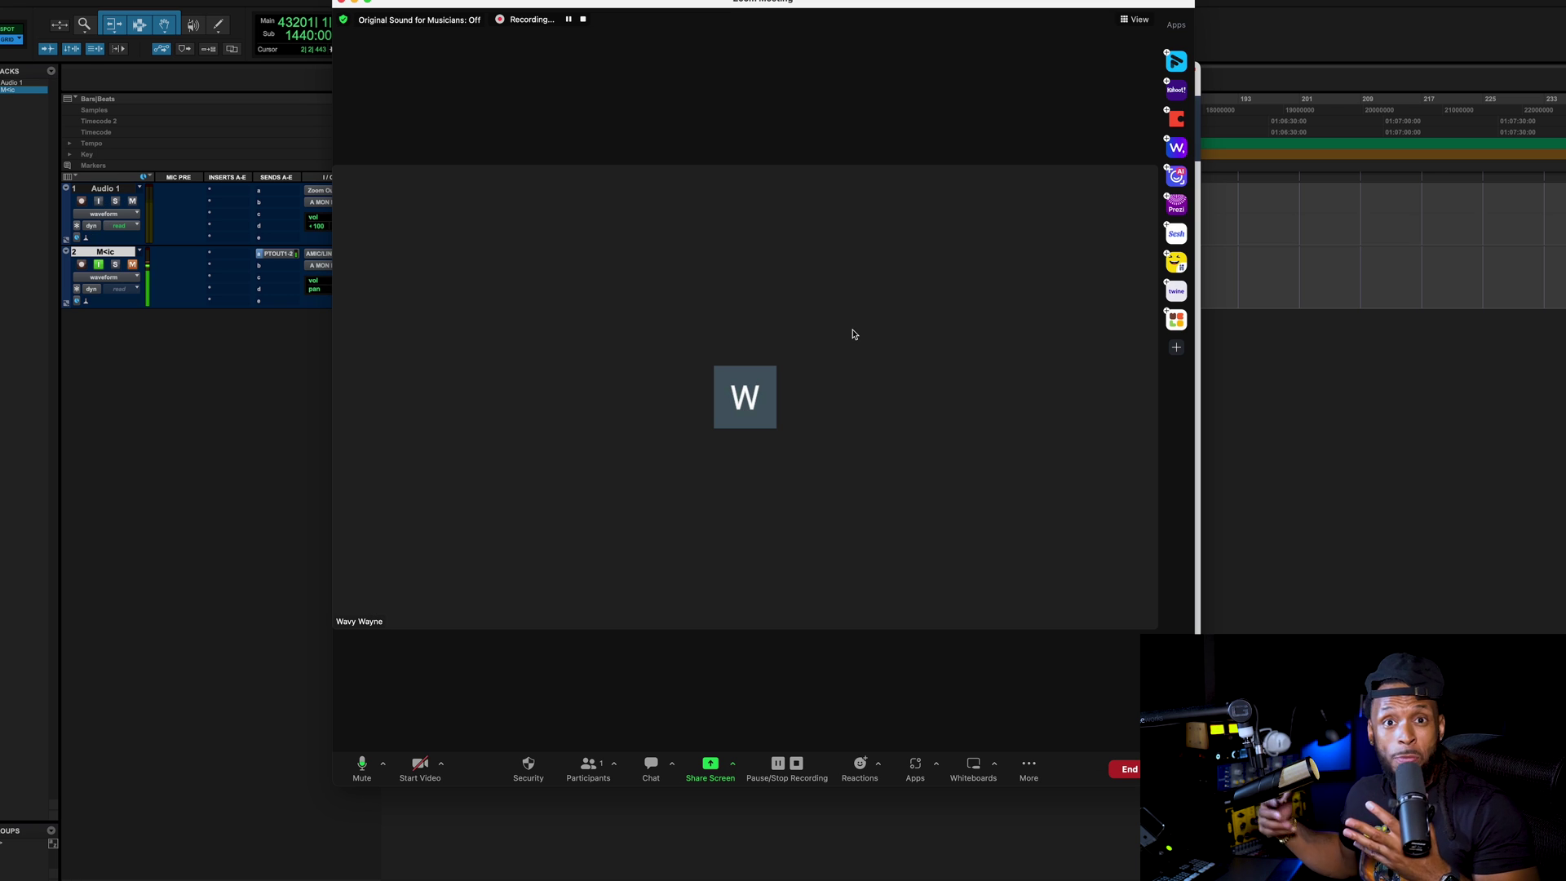
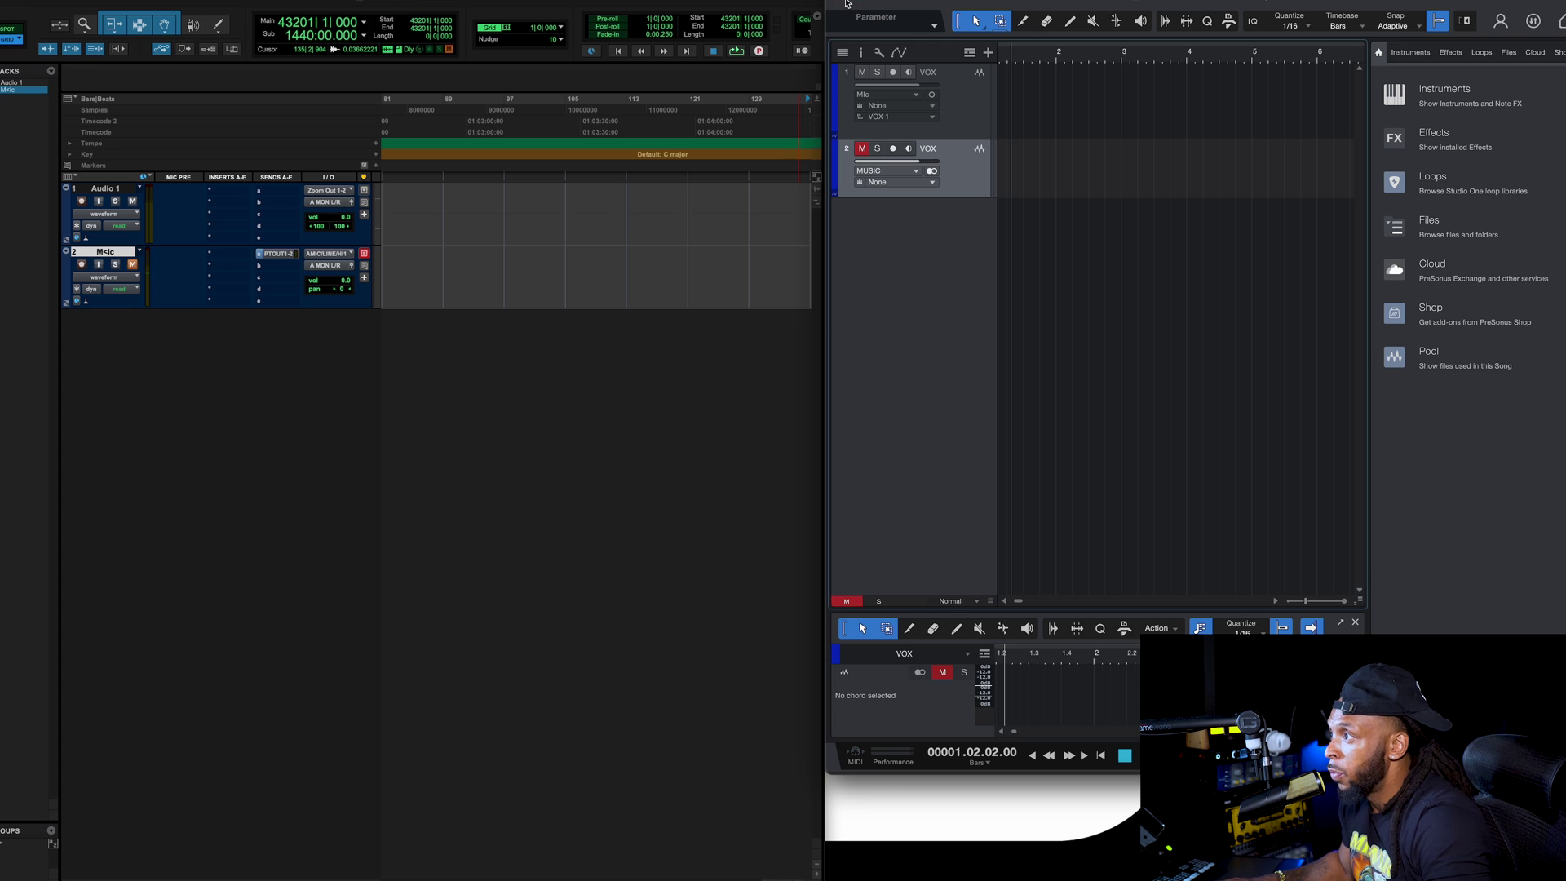
# Switch to Studio One and choose Pro Tools Audio Bridge 16 as the recording device in the audio device preferences.
pyautogui.click(25, 3)
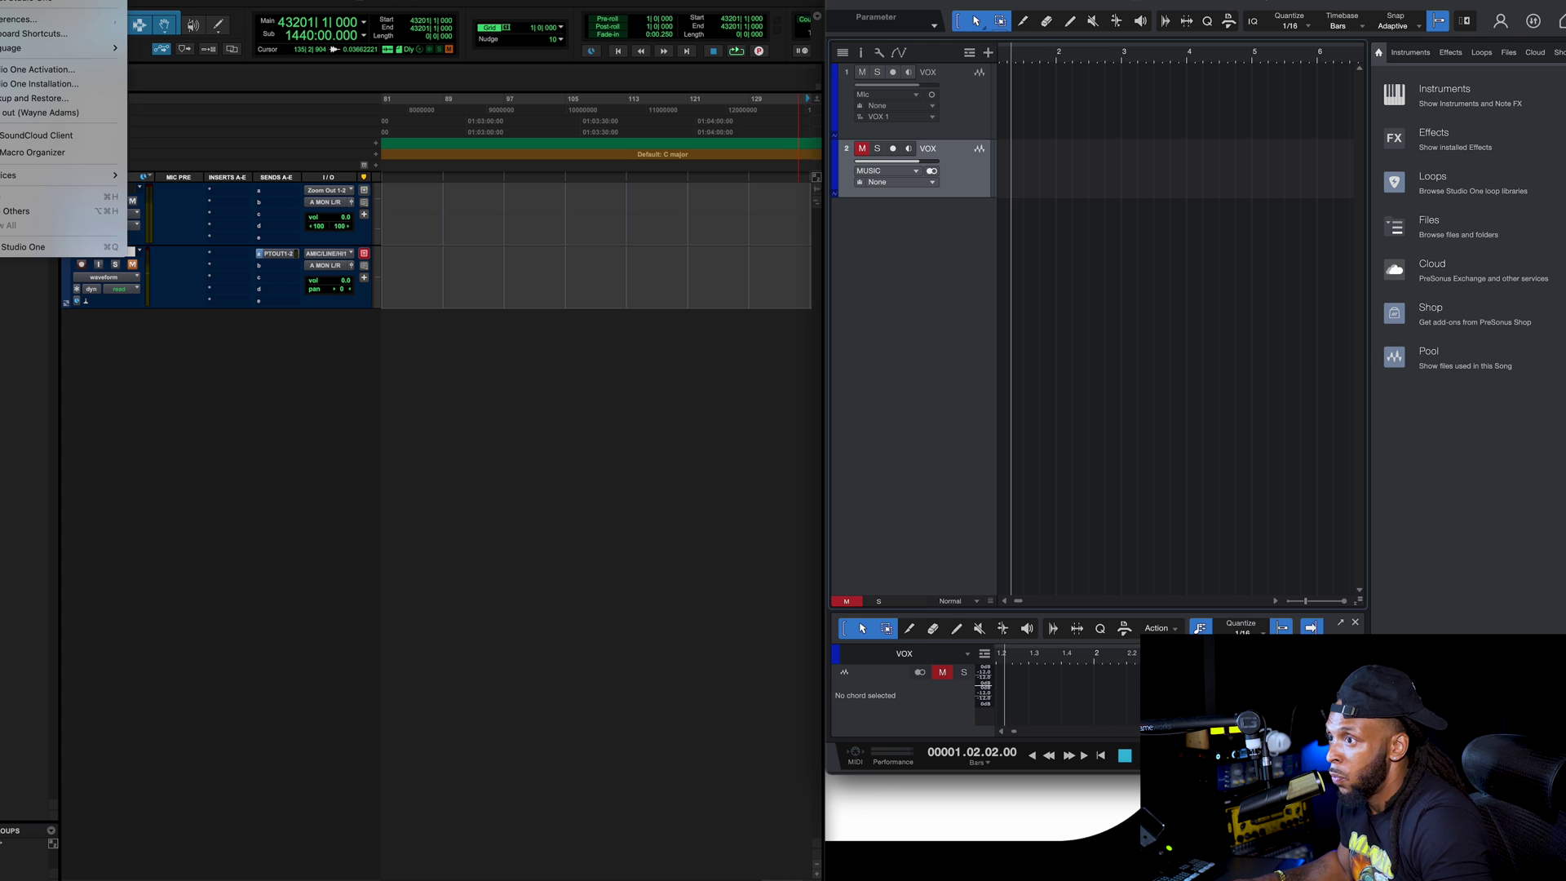
pyautogui.click(22, 28)
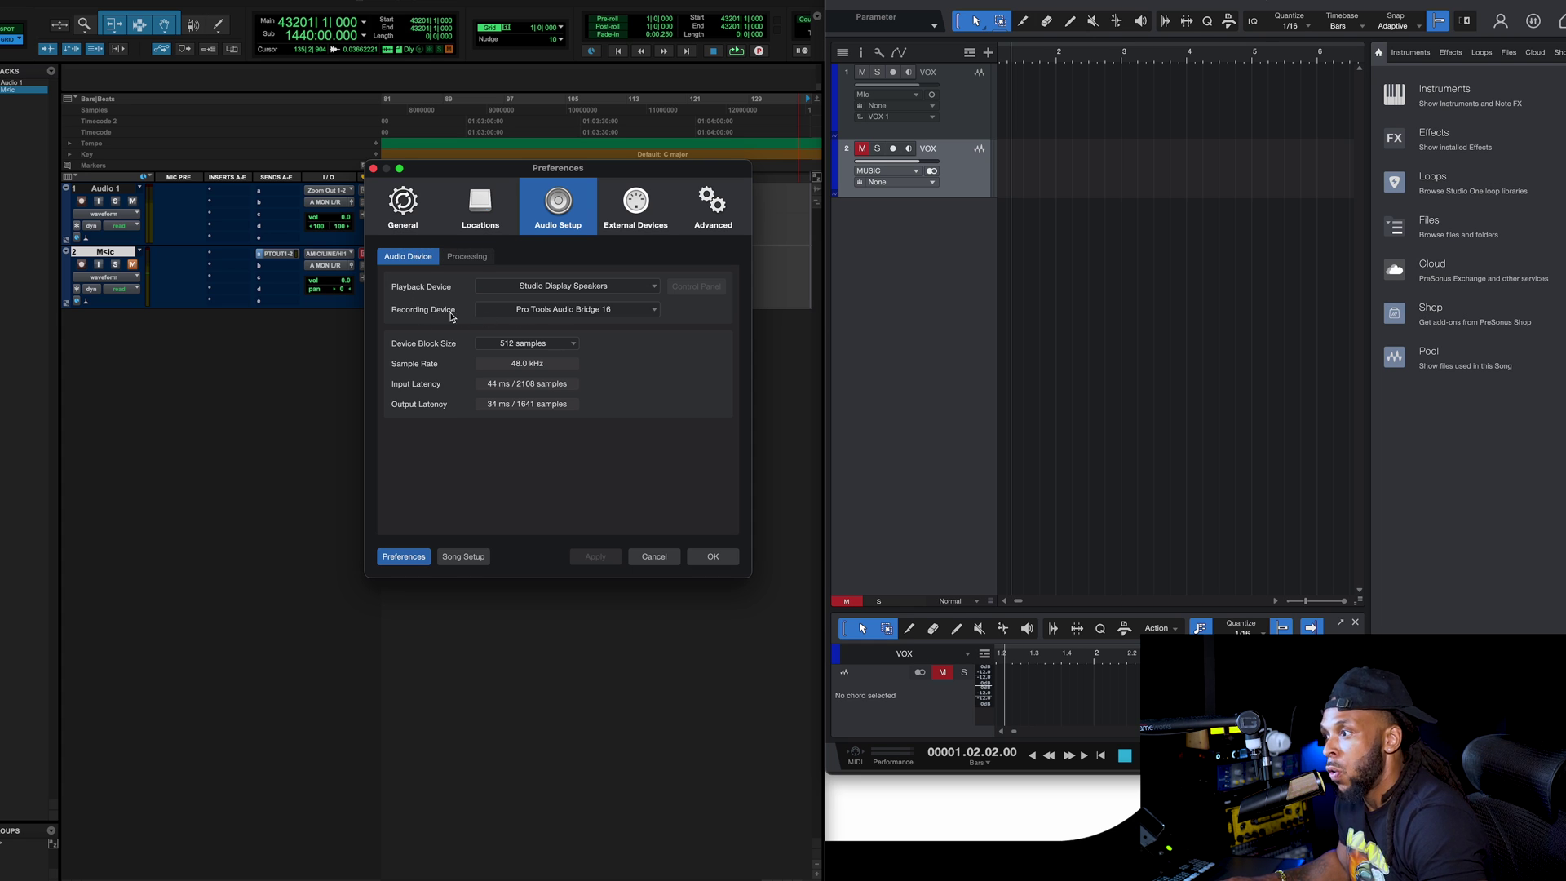
pyautogui.click(513, 311)
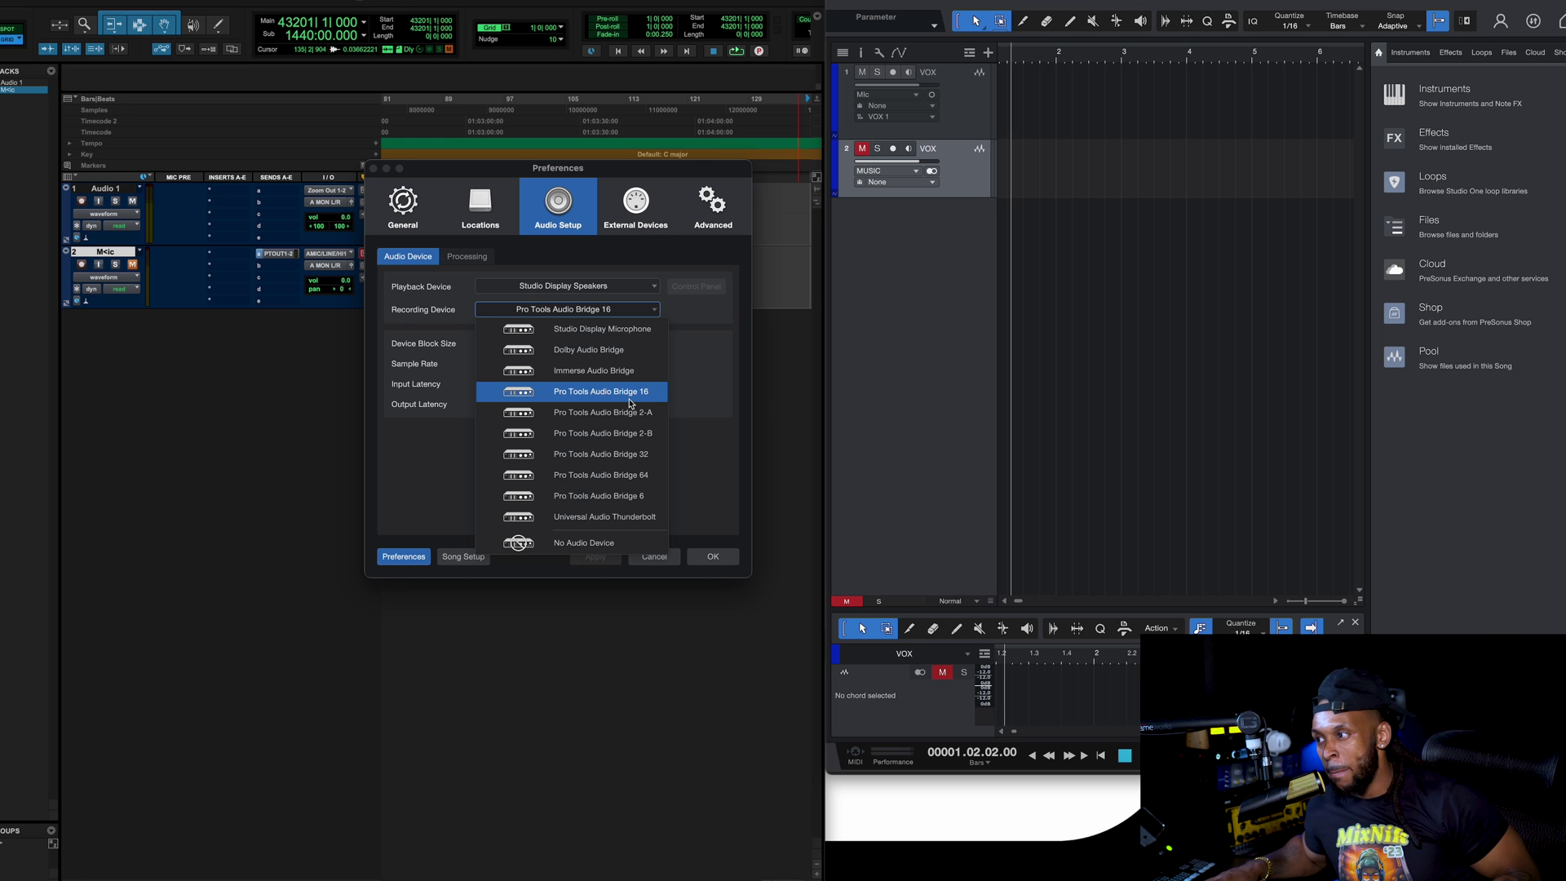
pyautogui.click(550, 397)
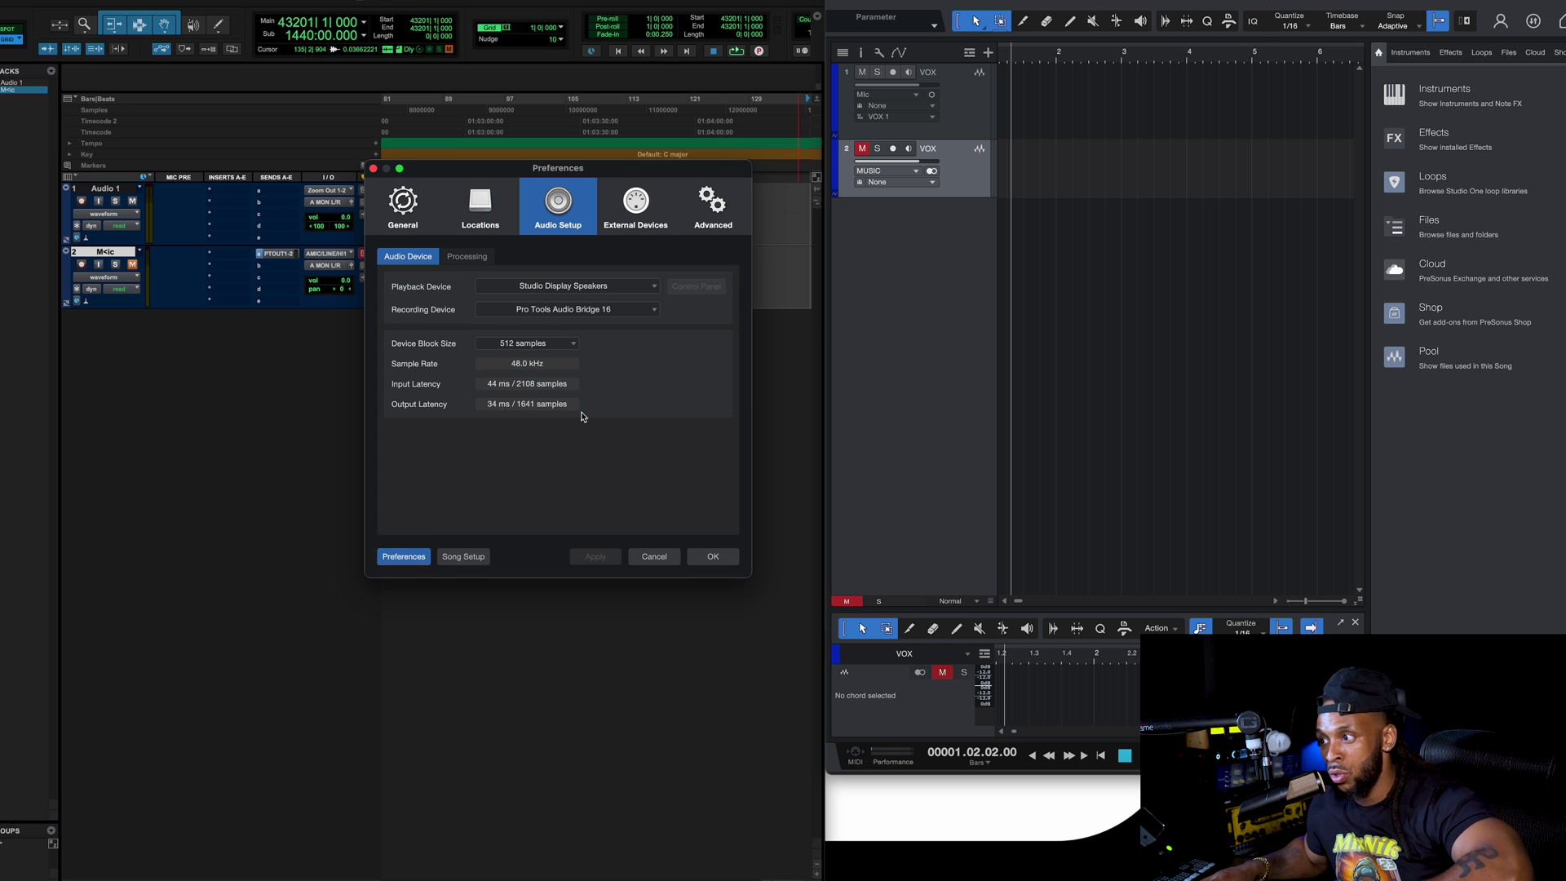
pyautogui.click(714, 563)
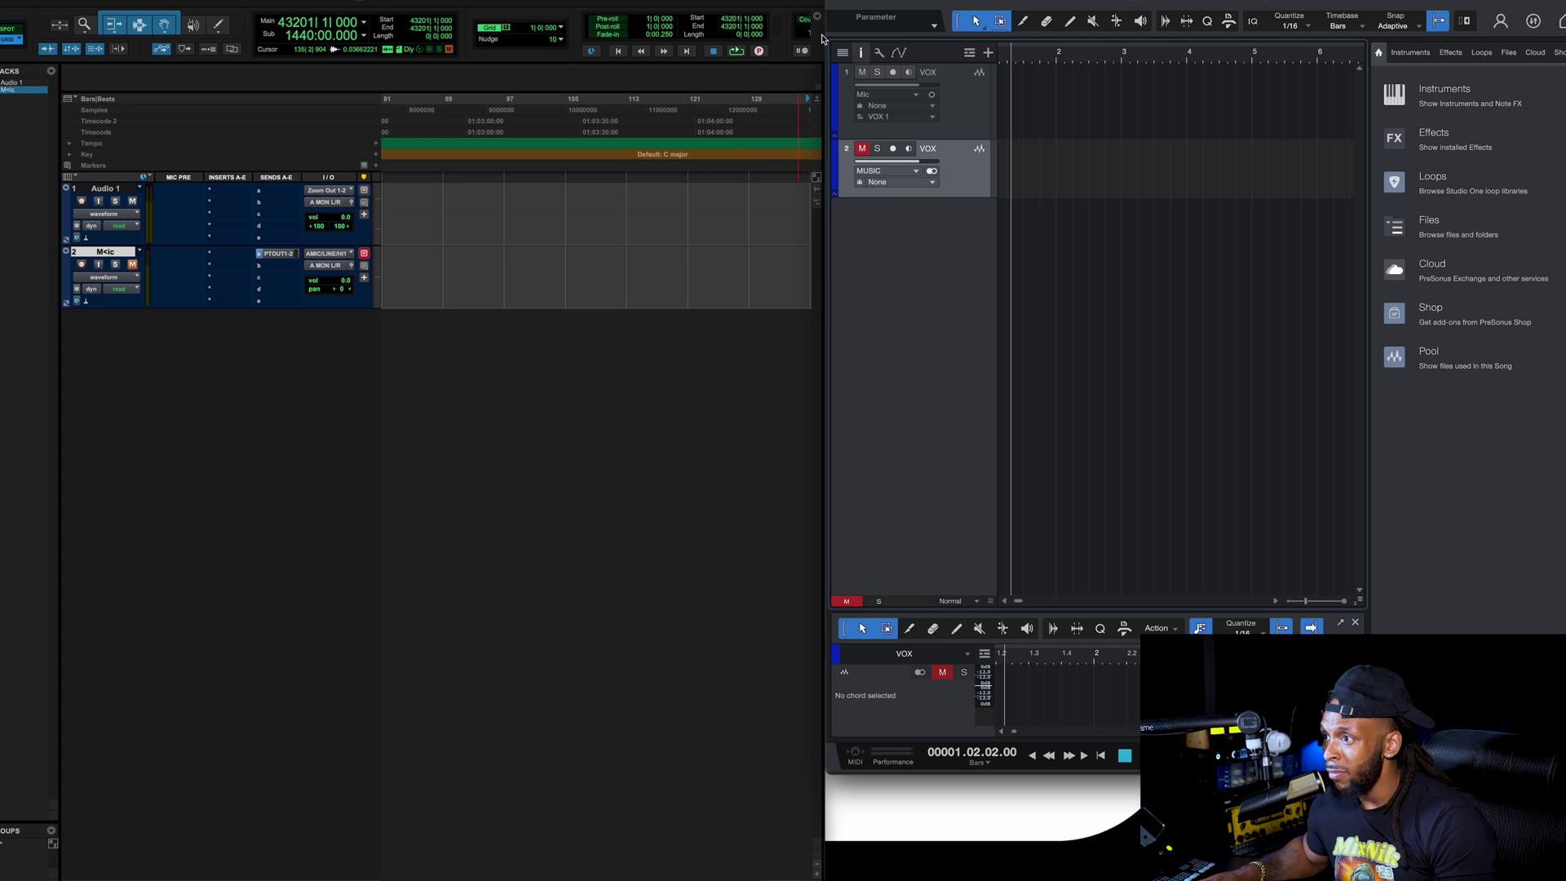
# Open the song's Audio I/O Setup and remove the existing MUSIC and Mic input channels.
pyautogui.click(24, 0)
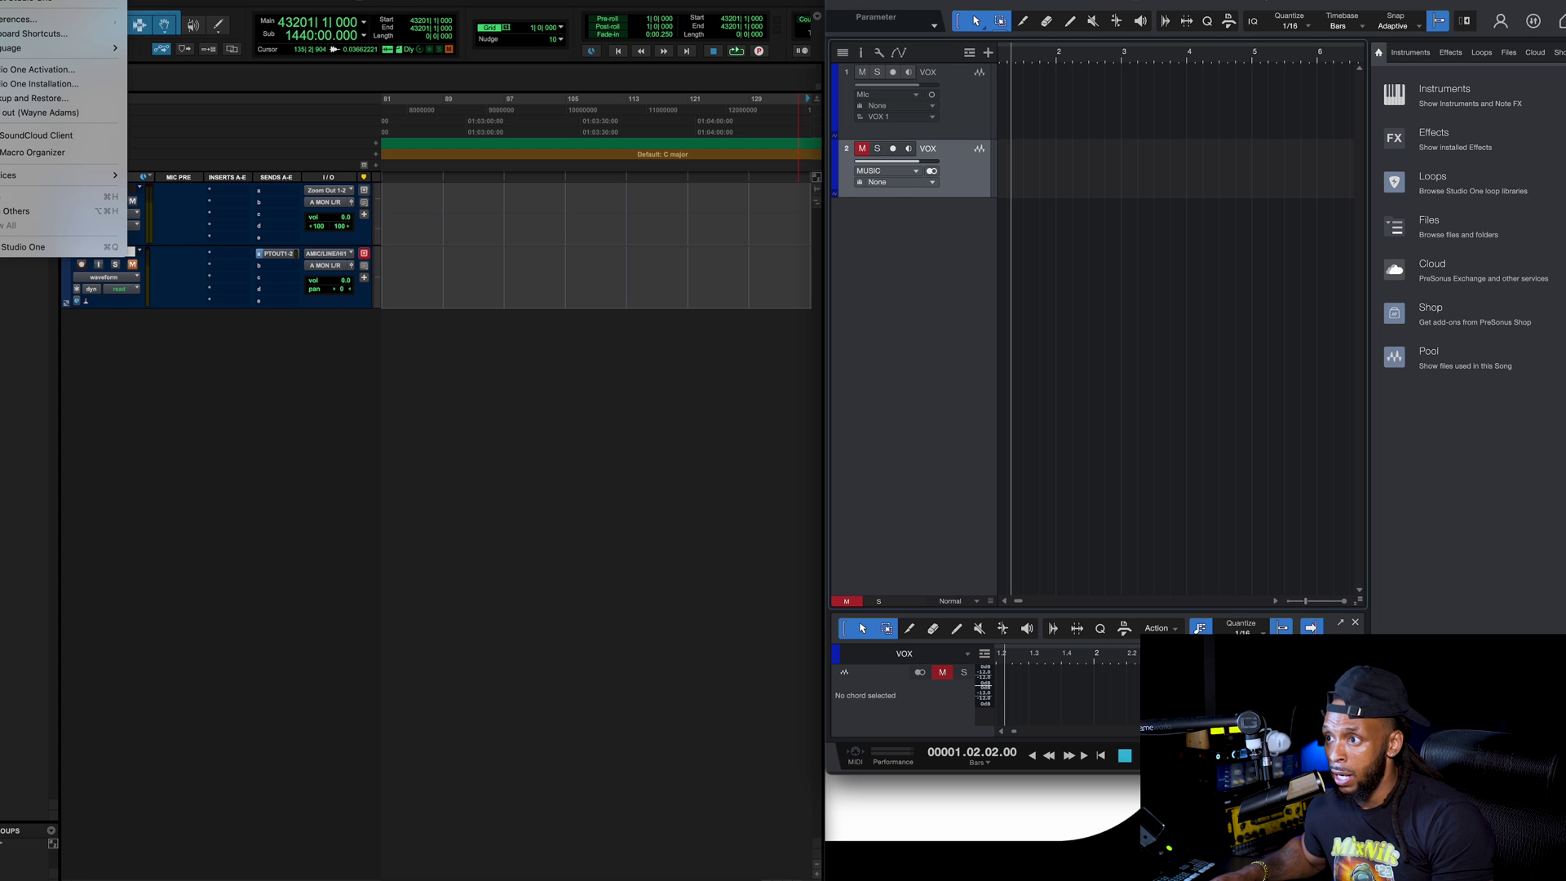
pyautogui.click(901, 241)
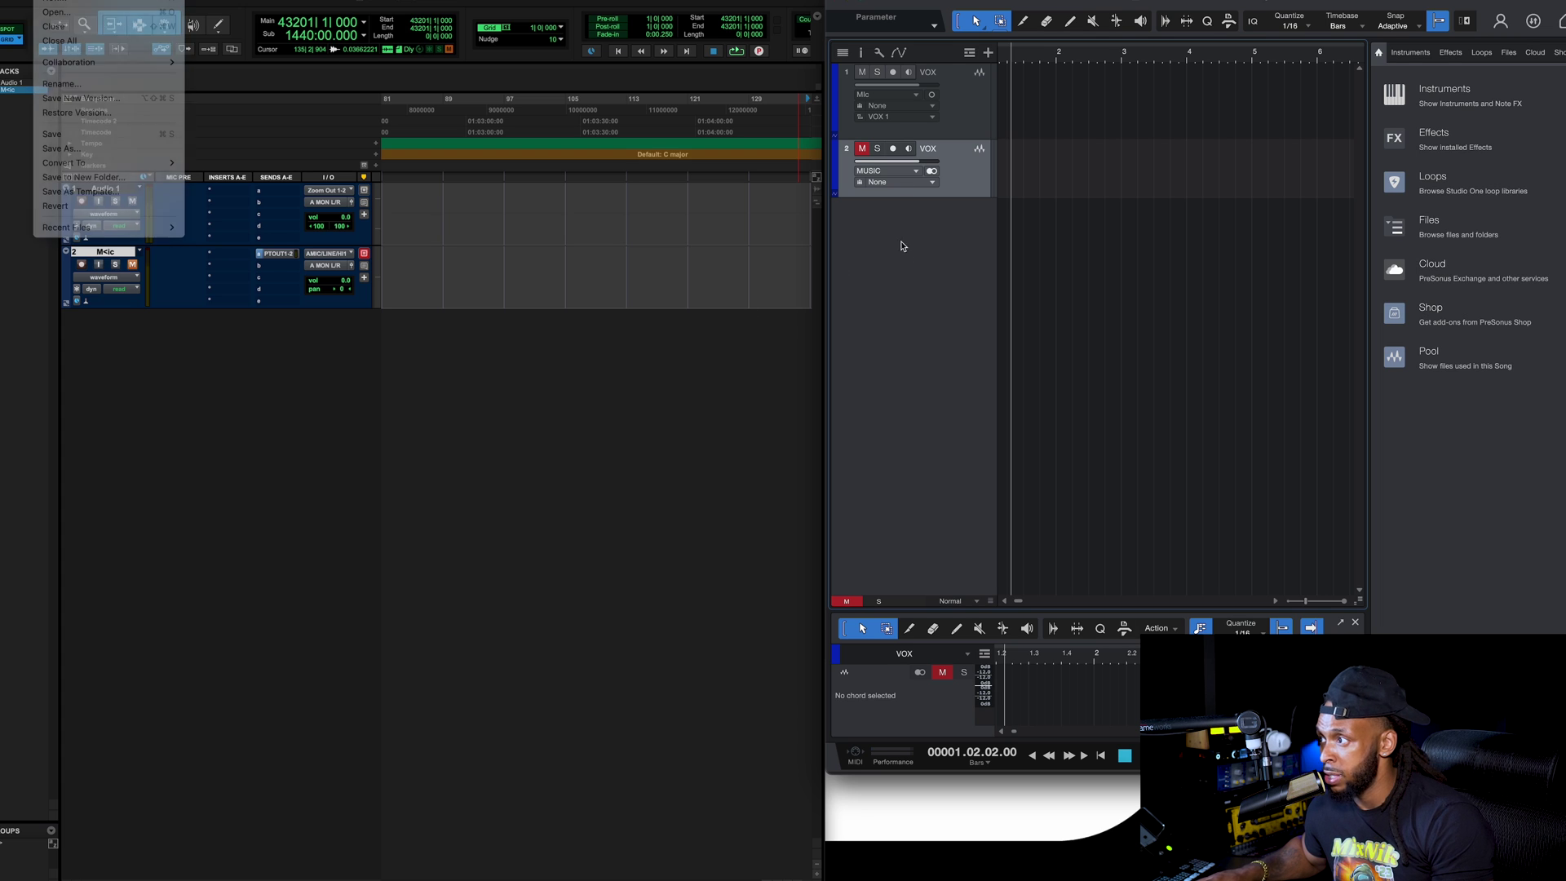
pyautogui.click(904, 176)
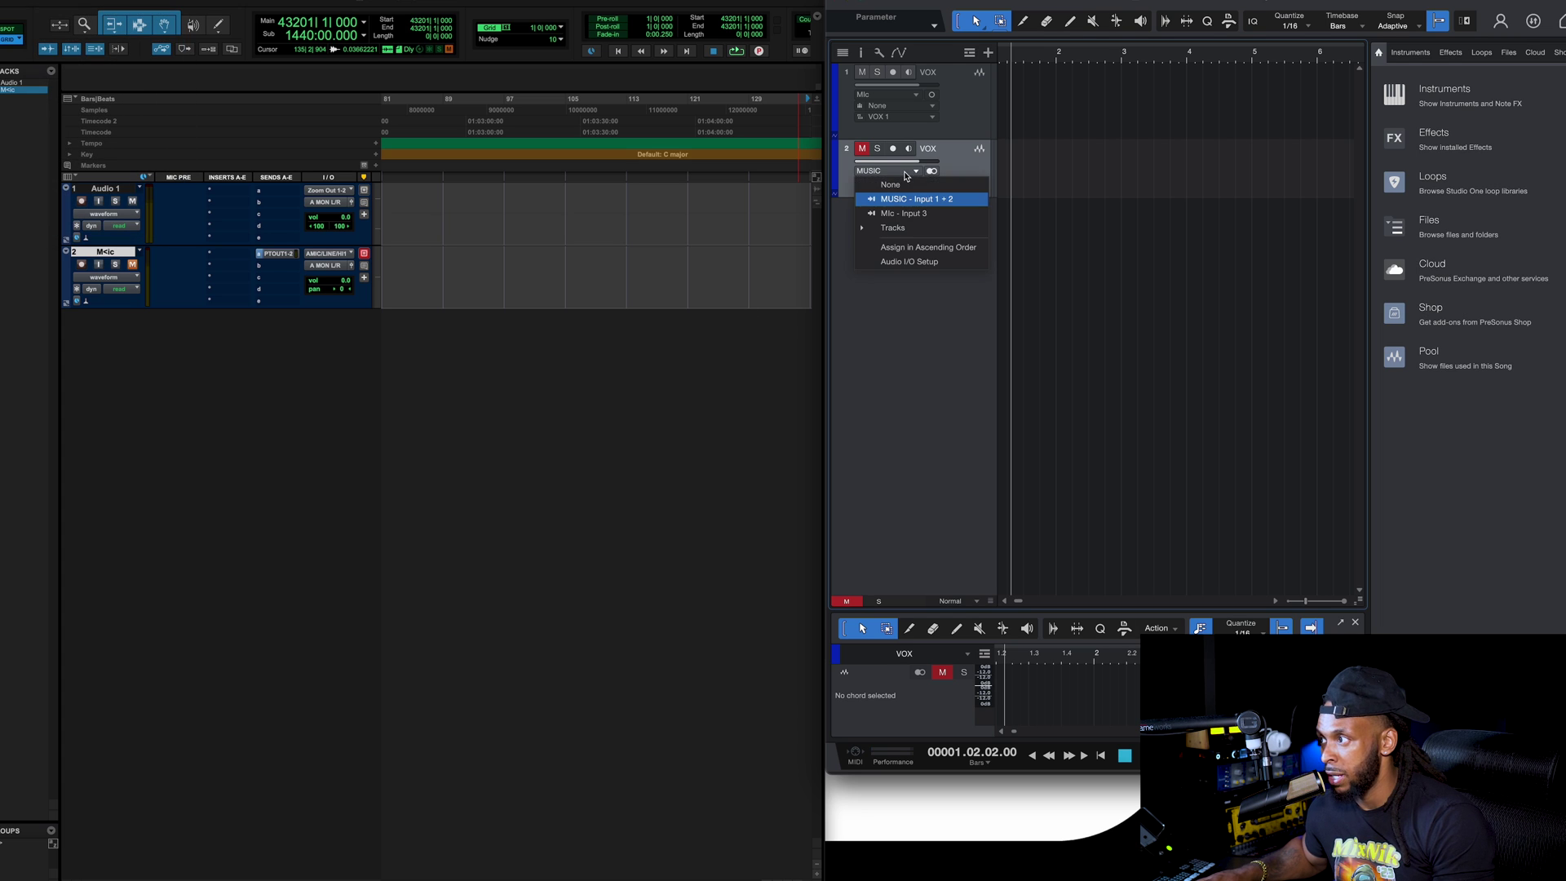
pyautogui.click(931, 262)
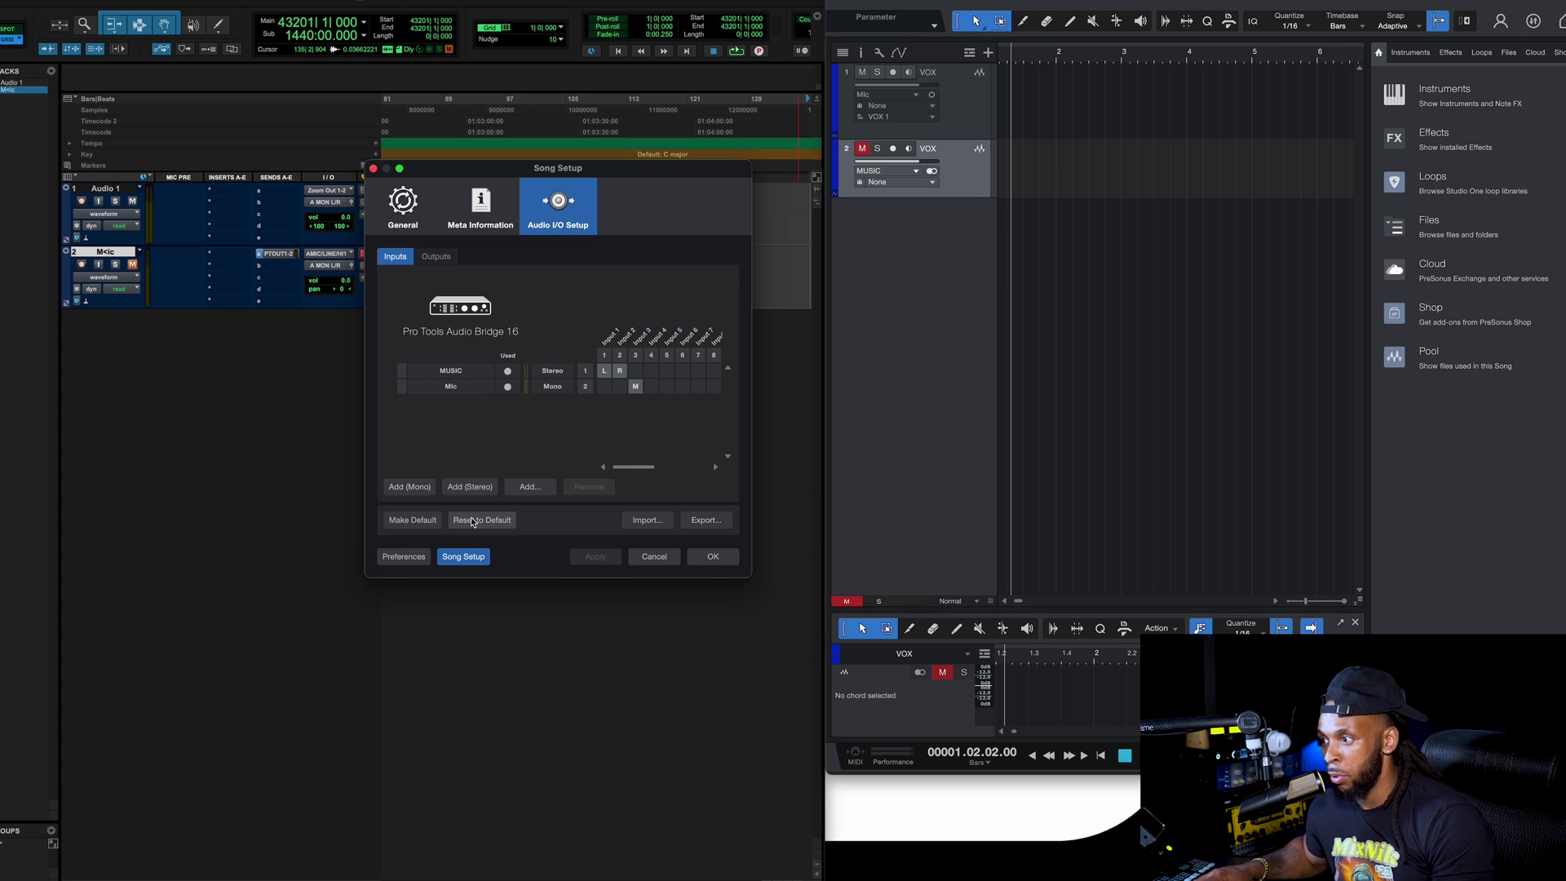
pyautogui.click(463, 372)
pyautogui.keyDown('shift'); pyautogui.click(457, 385); pyautogui.keyUp('shift')
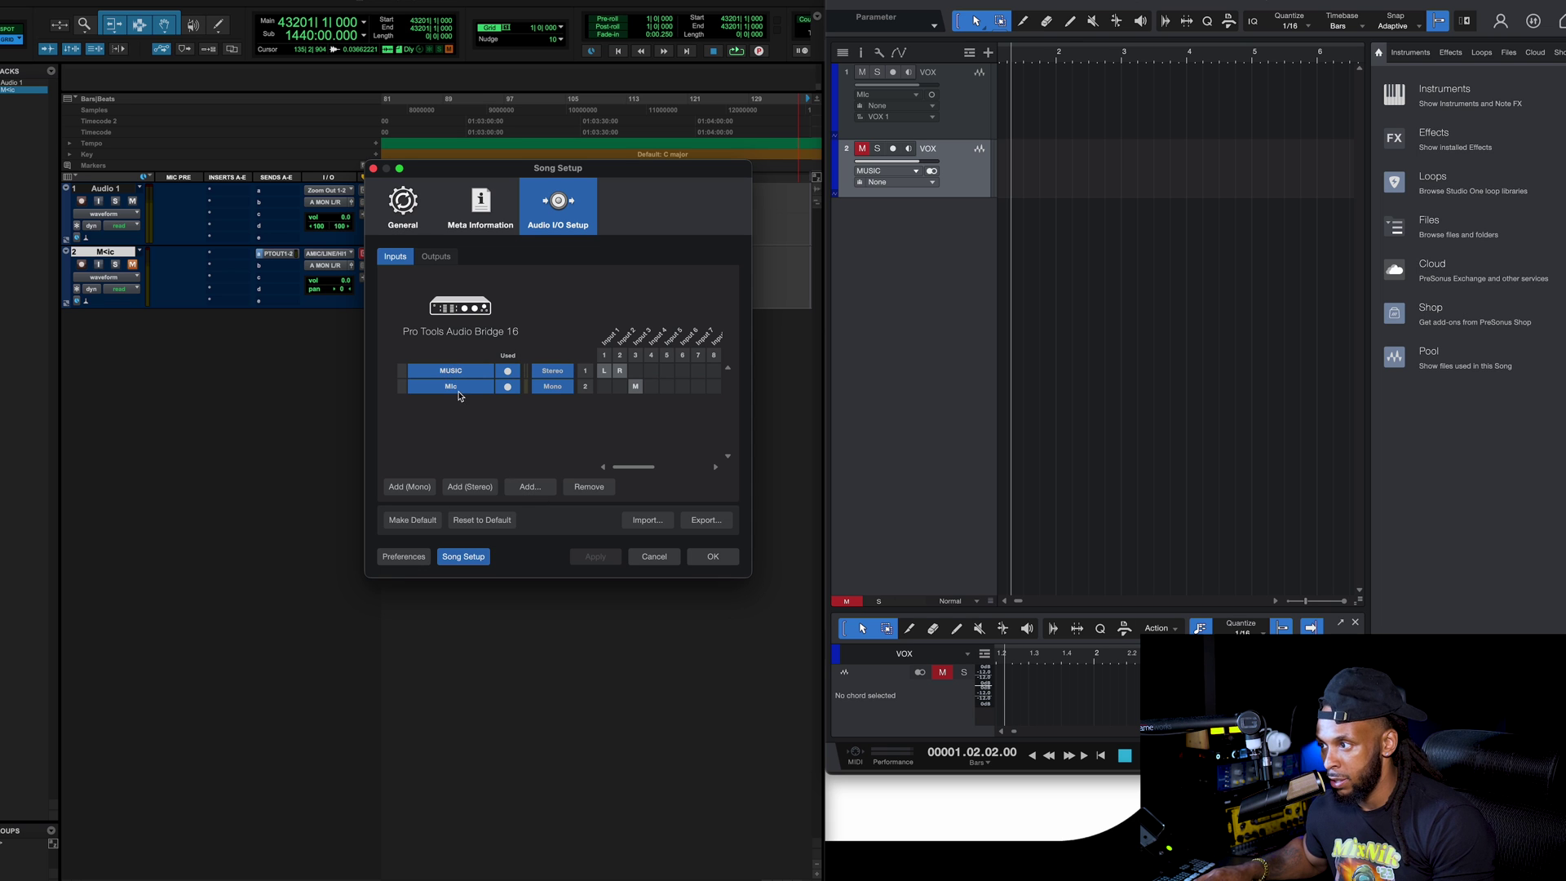
pyautogui.press('Delete')
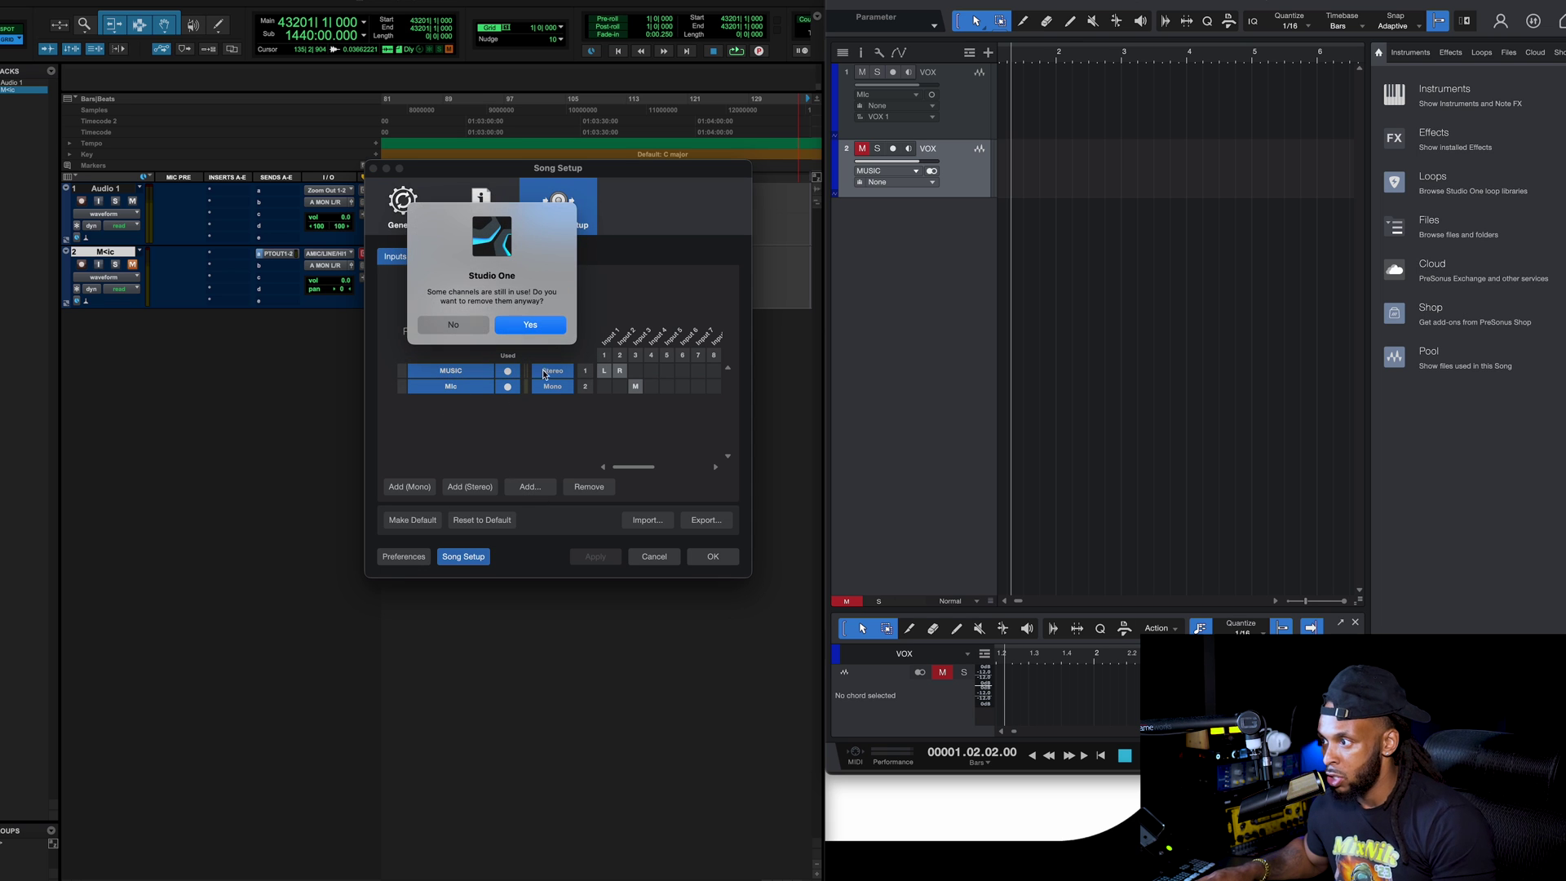
pyautogui.click(519, 326)
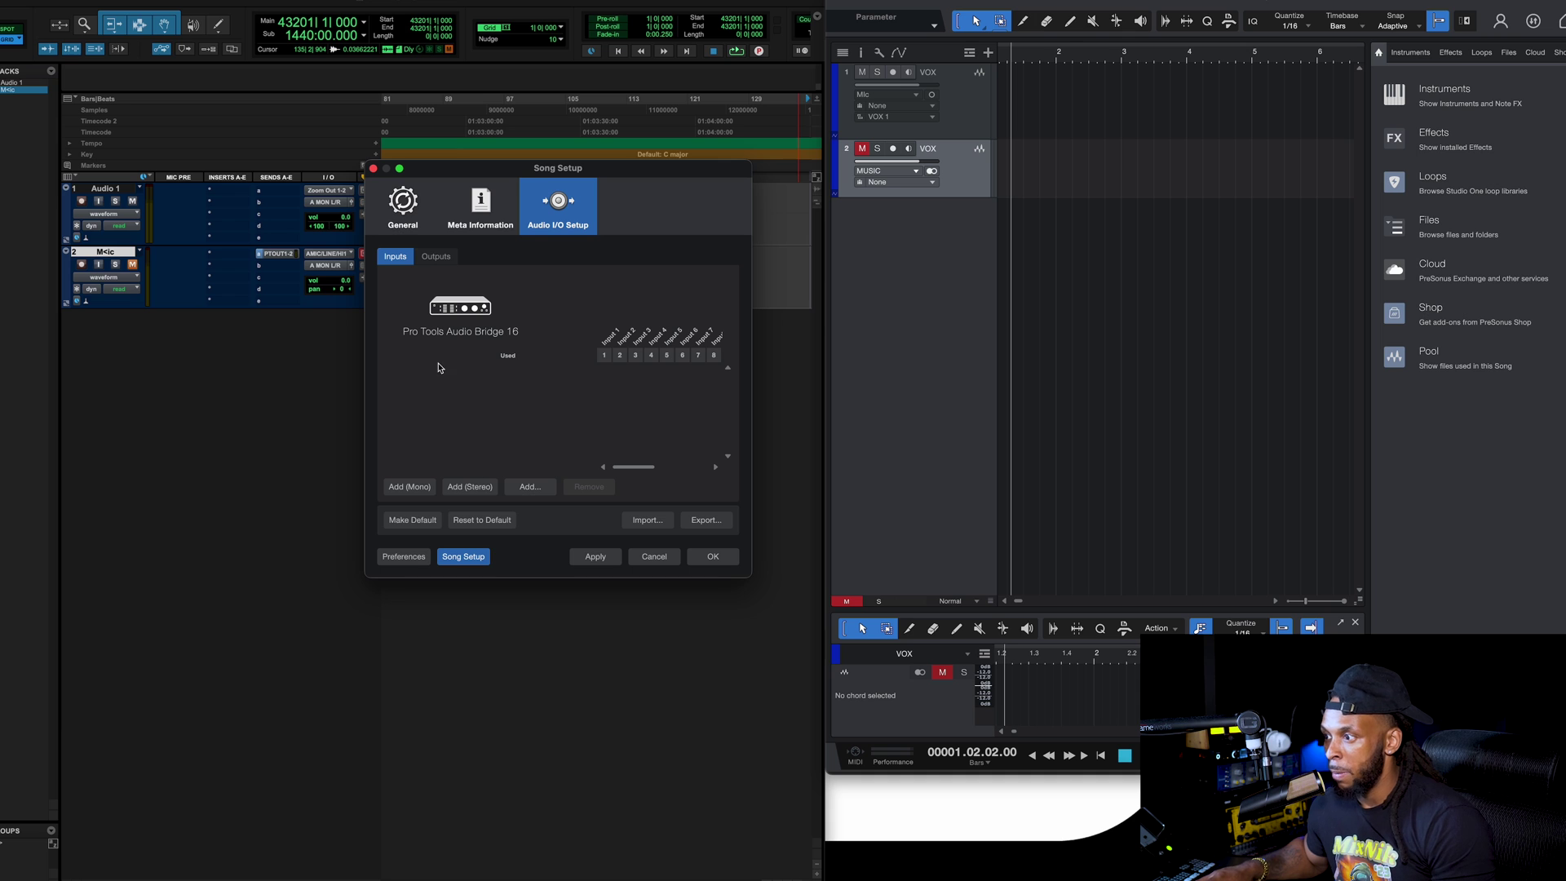
# Add one stereo input channel labelled "MUSIC" to the Pro Tools Audio Bridge 16 inputs.
pyautogui.click(530, 486)
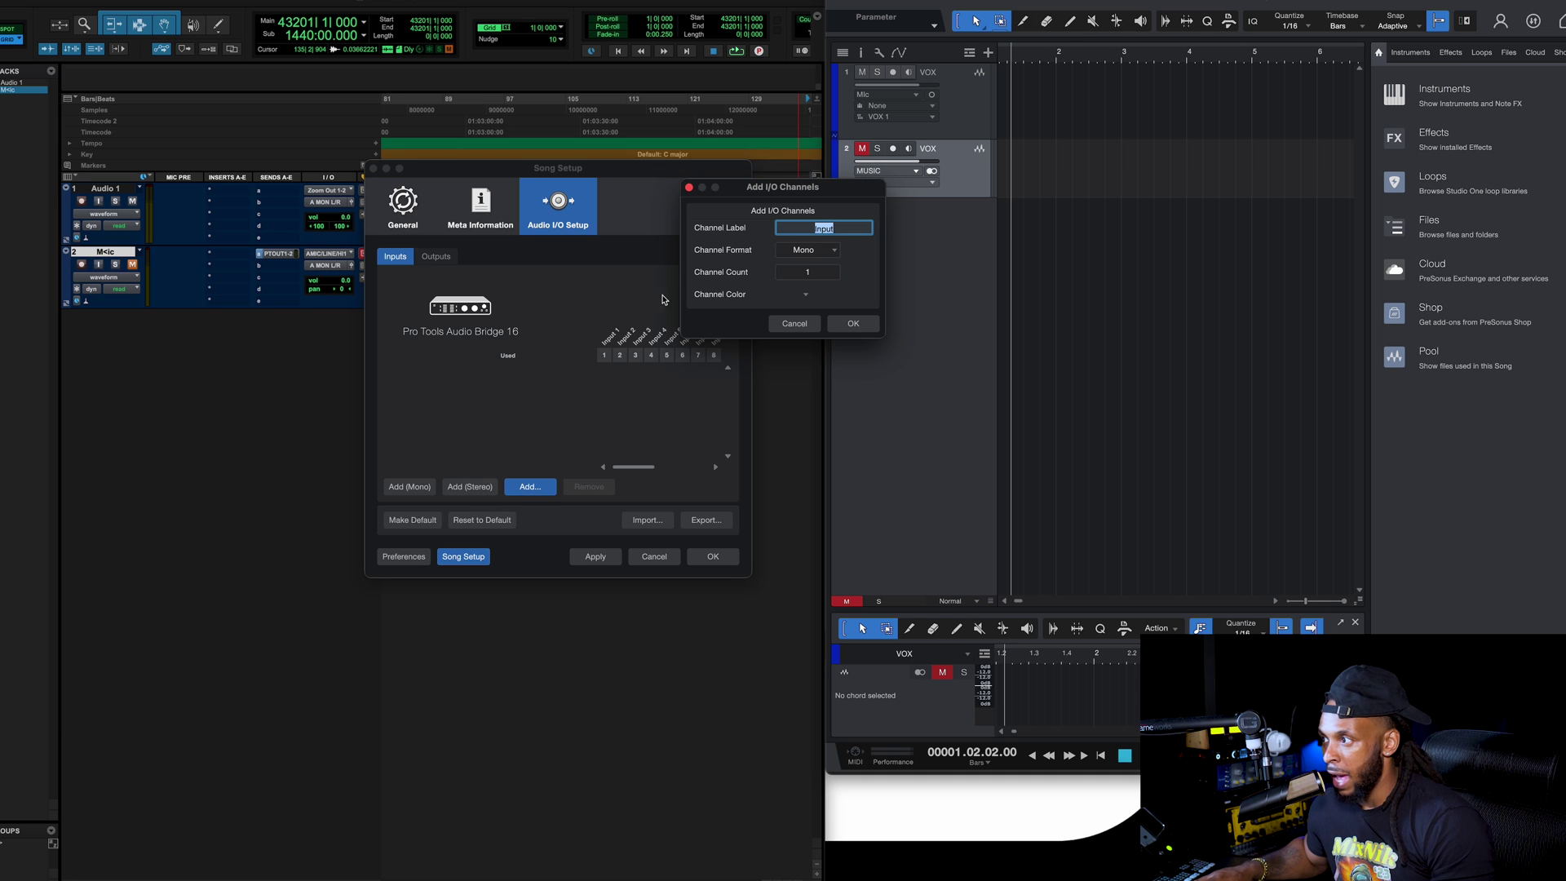
pyautogui.click(824, 253)
pyautogui.click(816, 279)
pyautogui.doubleClick(824, 228)
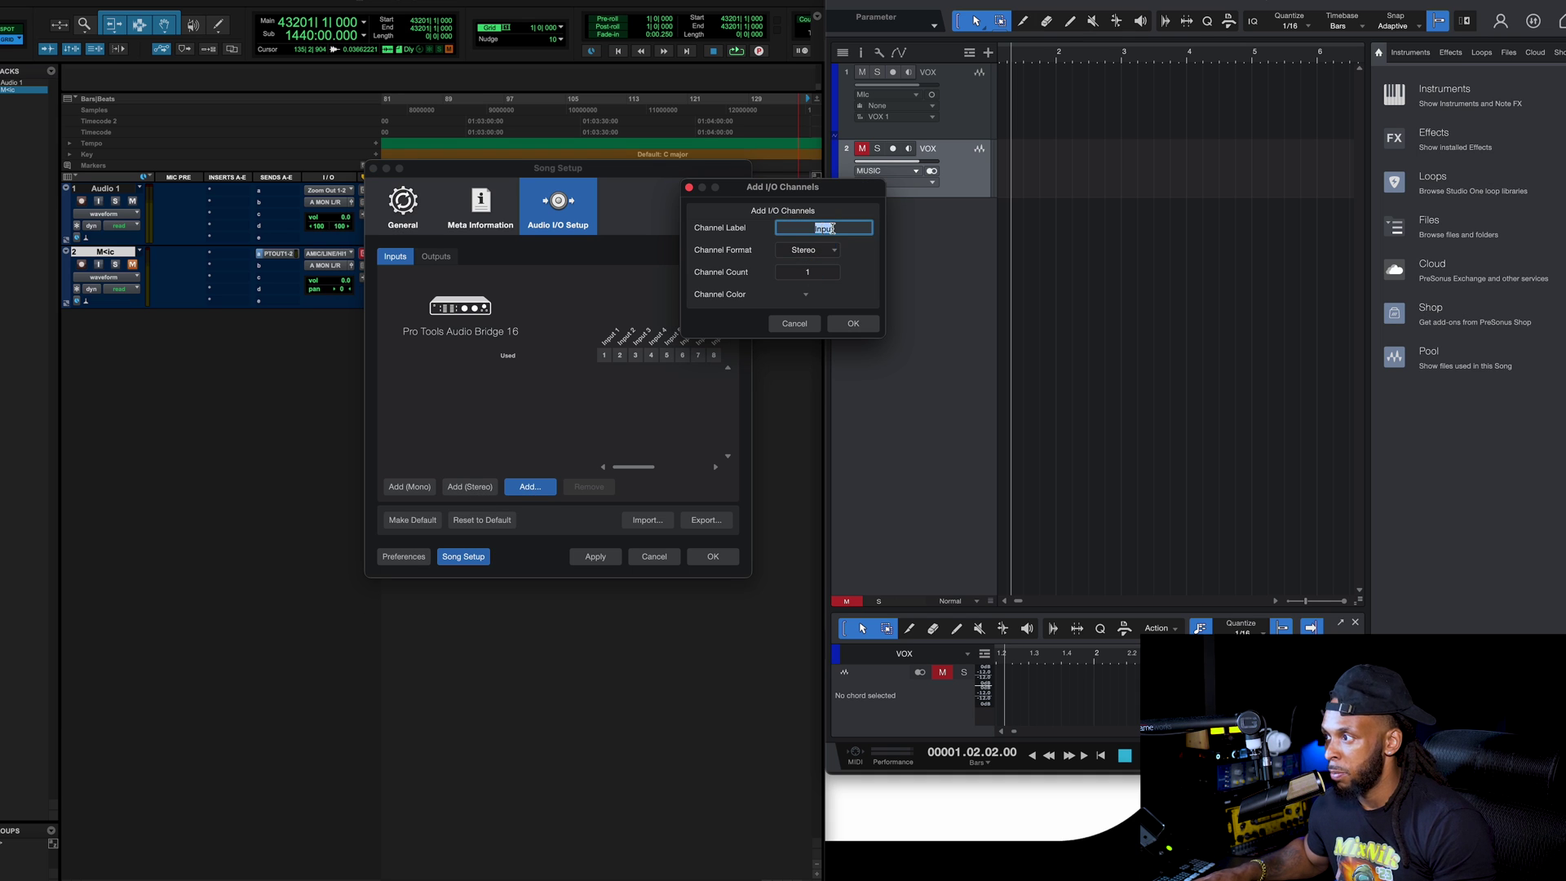
pyautogui.write('MUSIC')
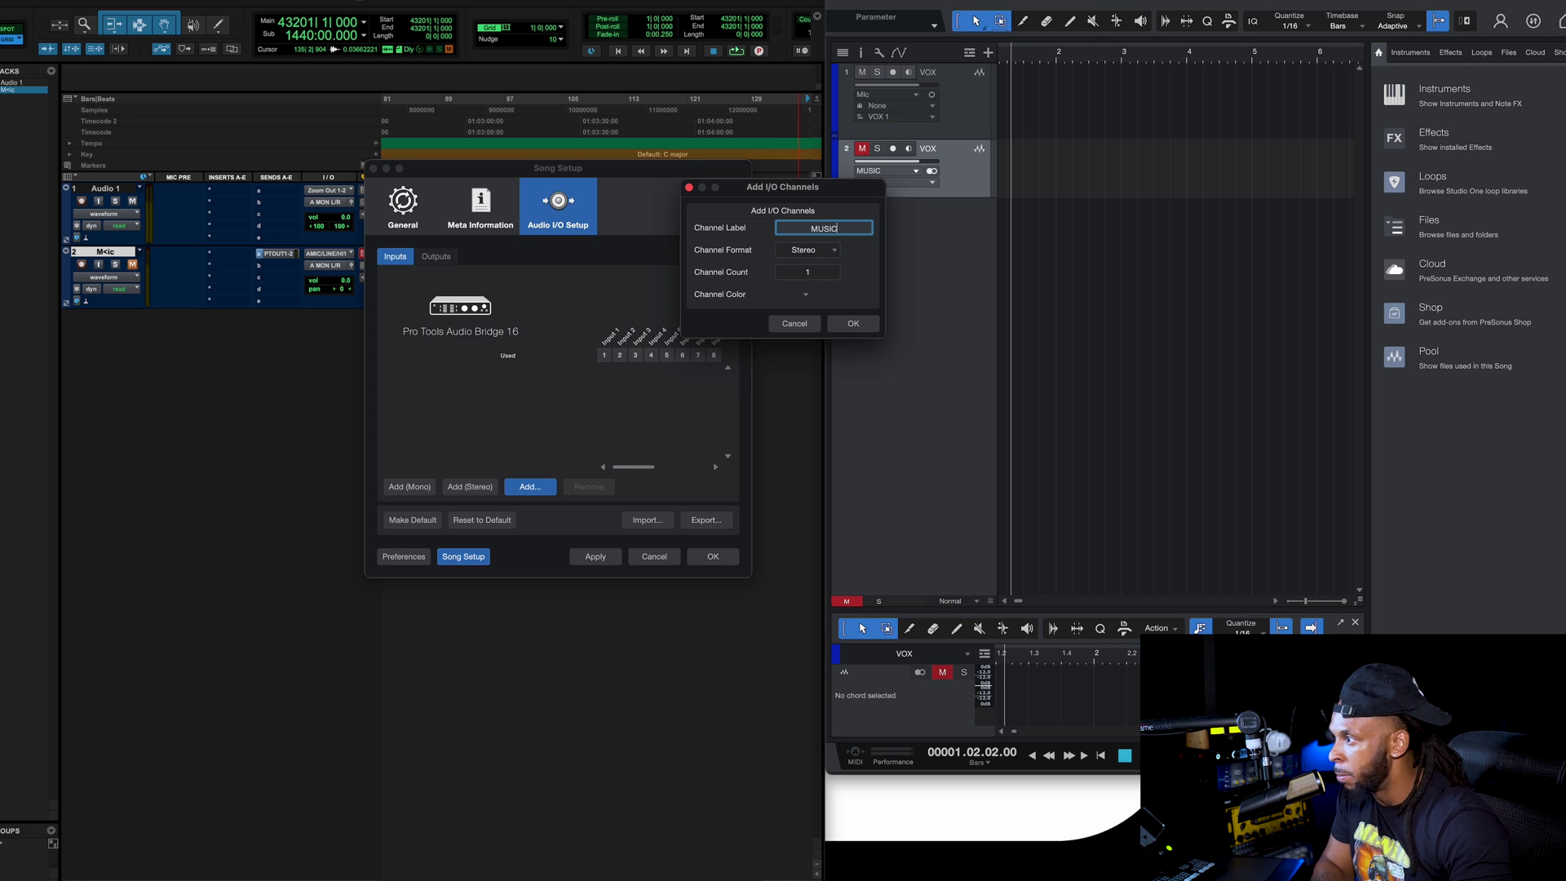
pyautogui.press('Return')
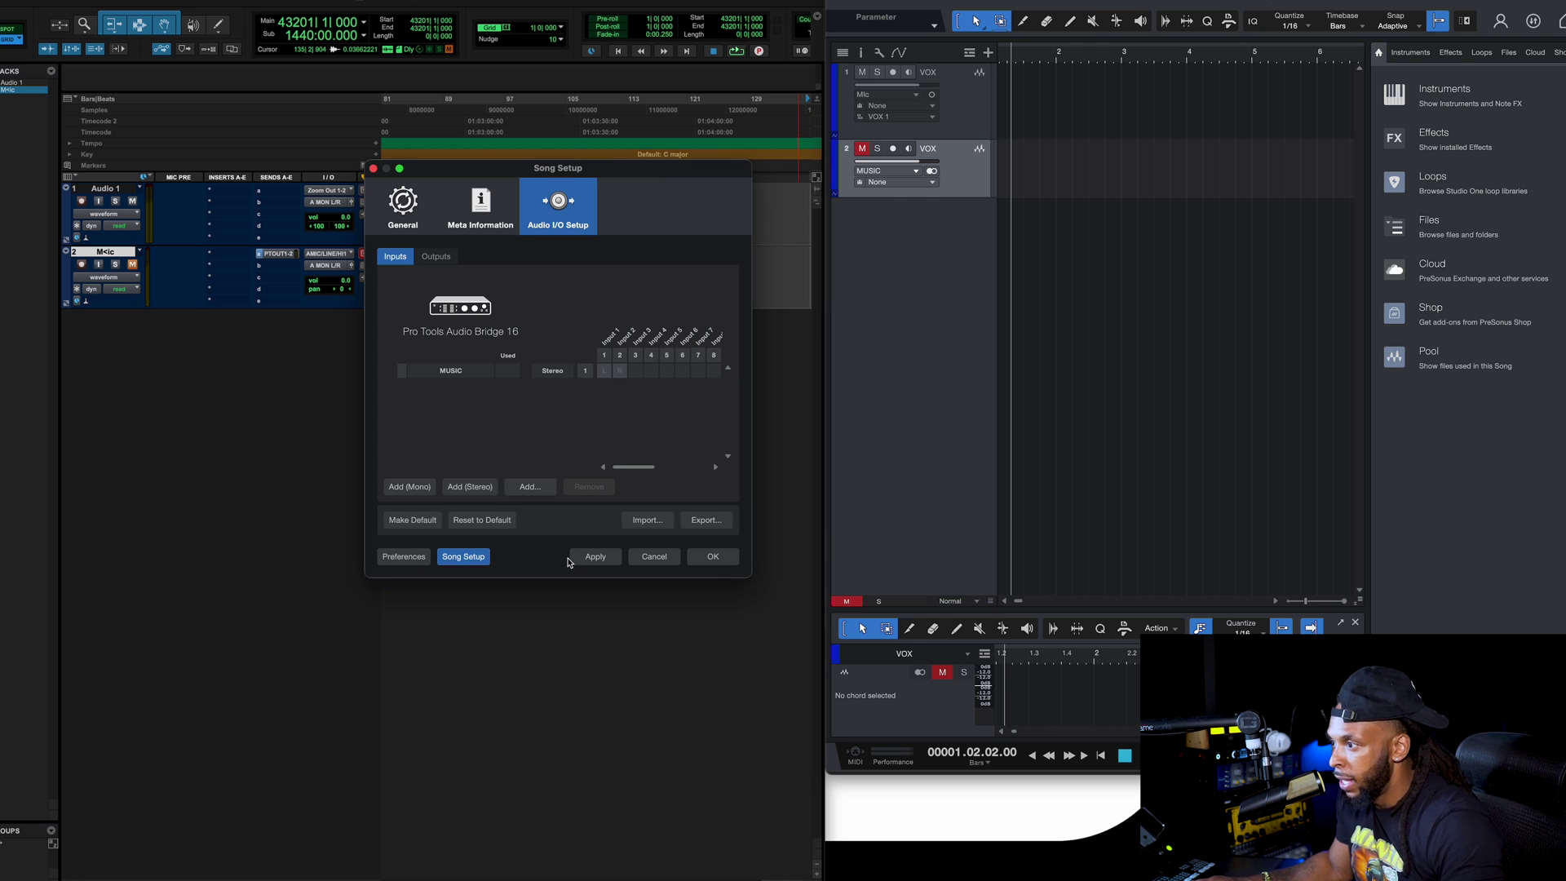
# Add one mono input channel labelled "MIC" to the Pro Tools Audio Bridge 16 inputs.
pyautogui.click(519, 486)
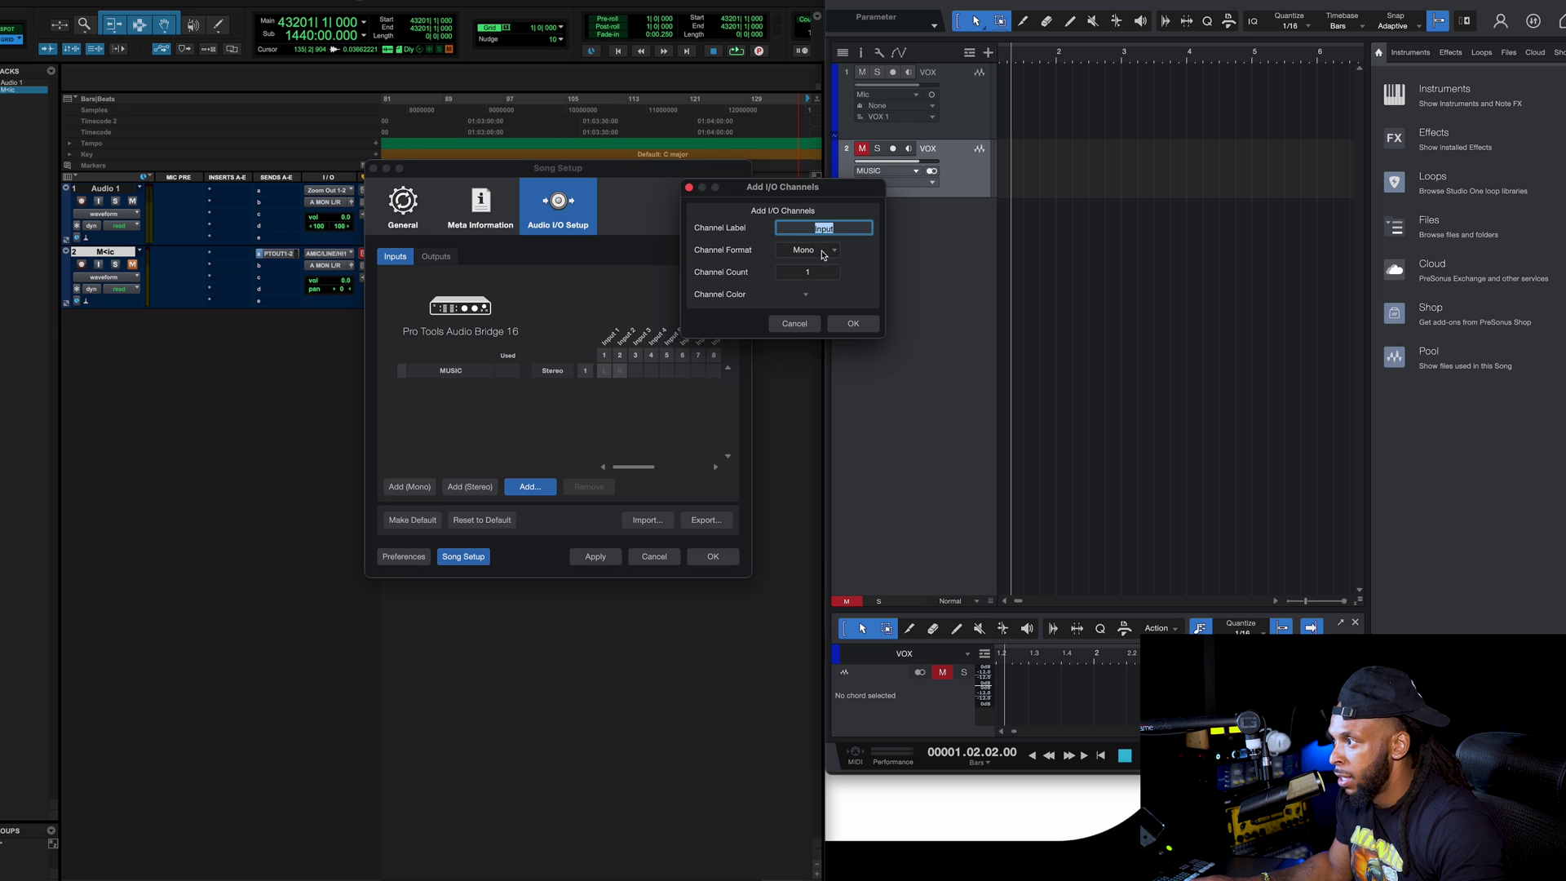
pyautogui.write('Mi')
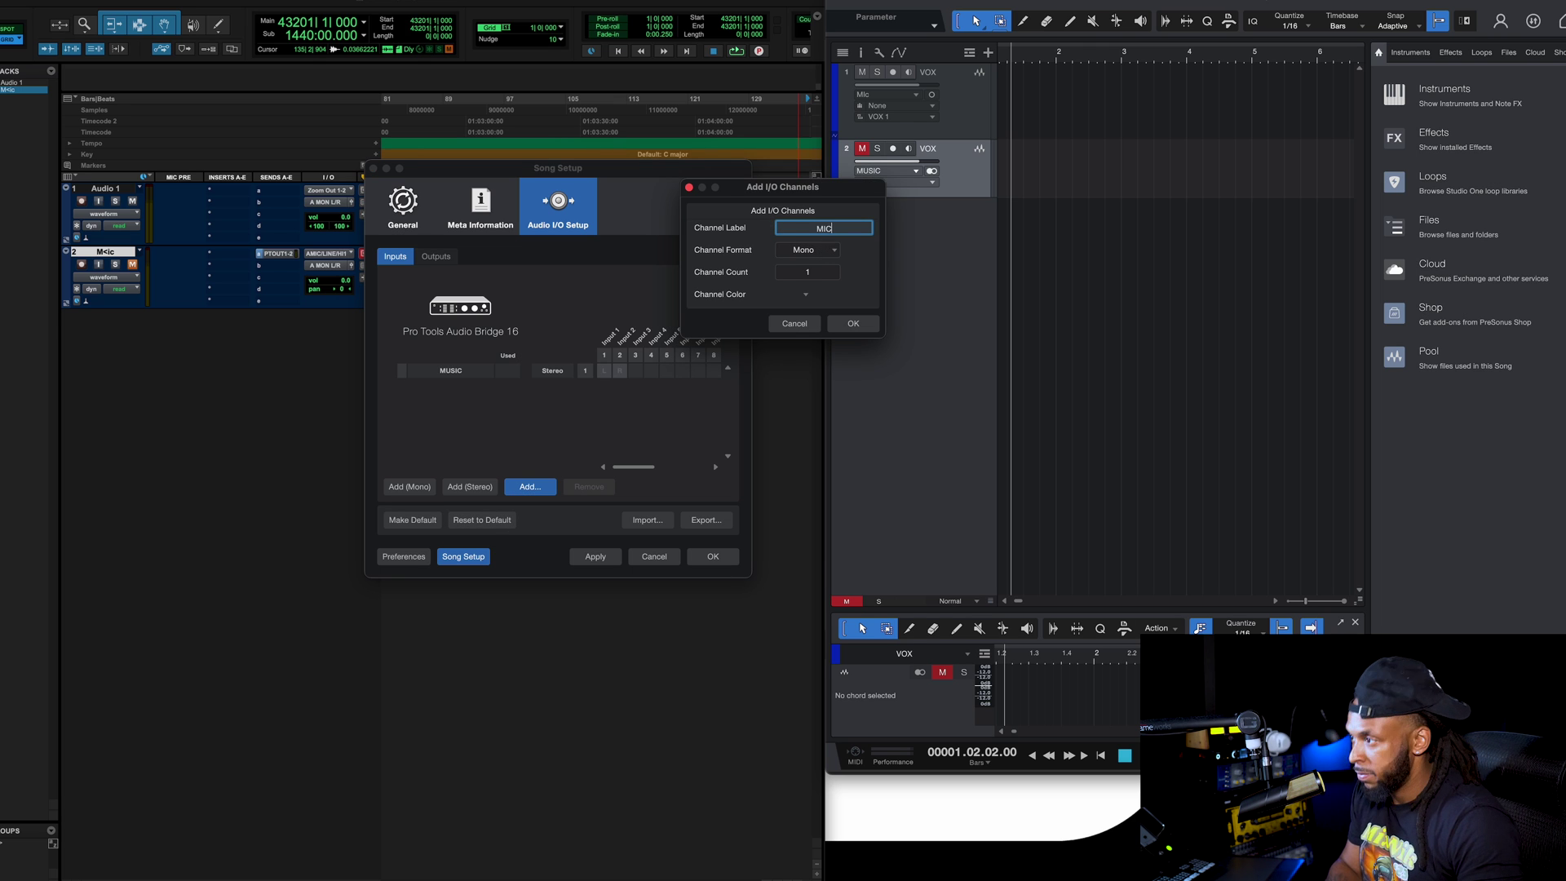
pyautogui.press('Return')
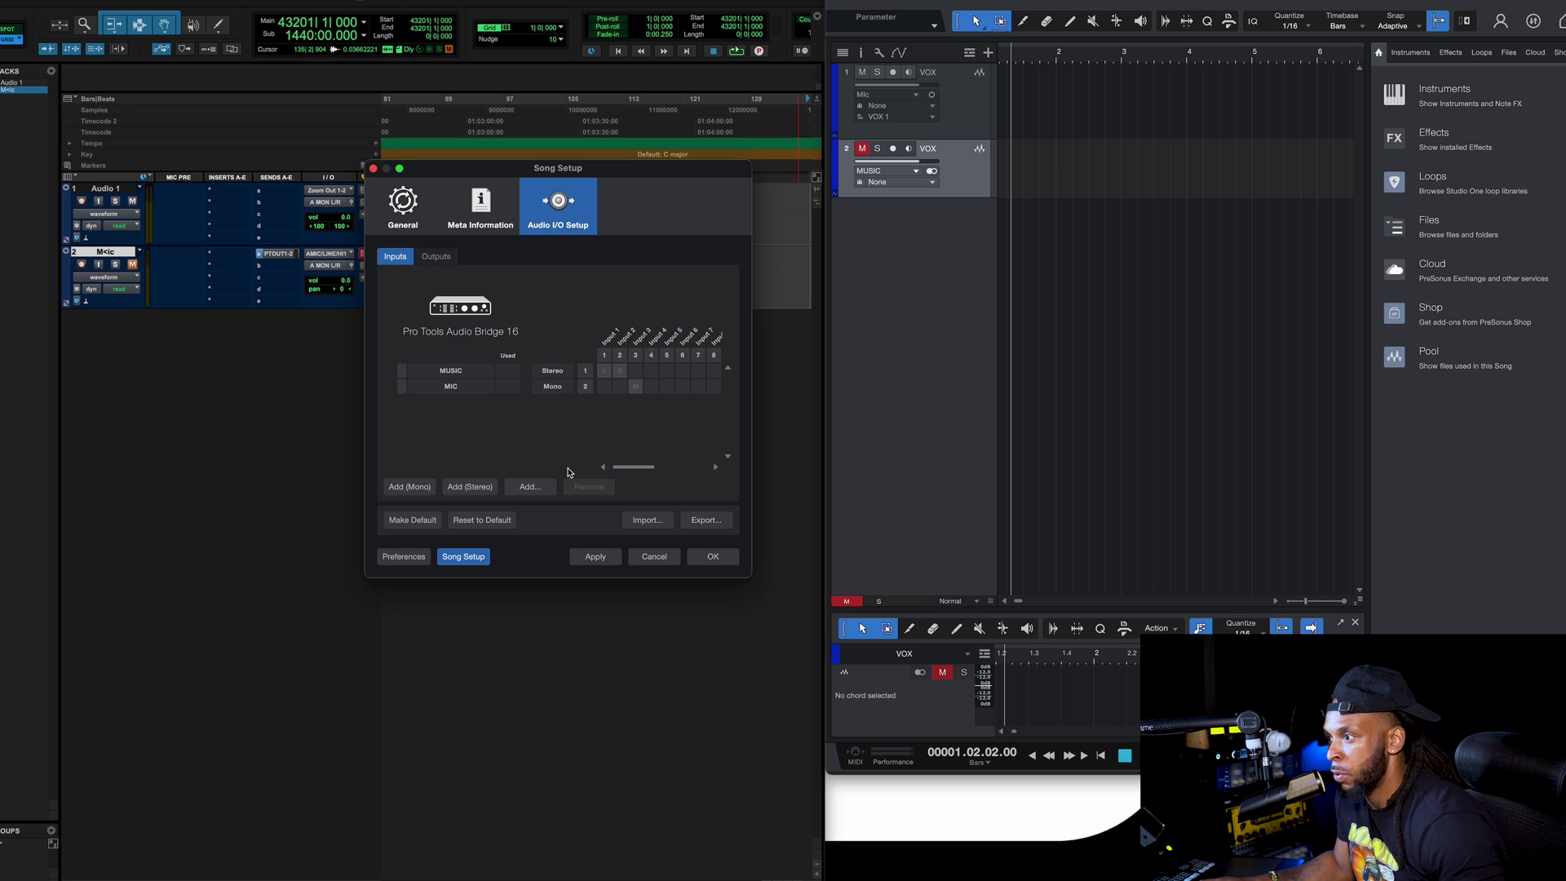
# Accept the Audio I/O Setup containing the MUSIC and MIC inputs.
pyautogui.click(712, 556)
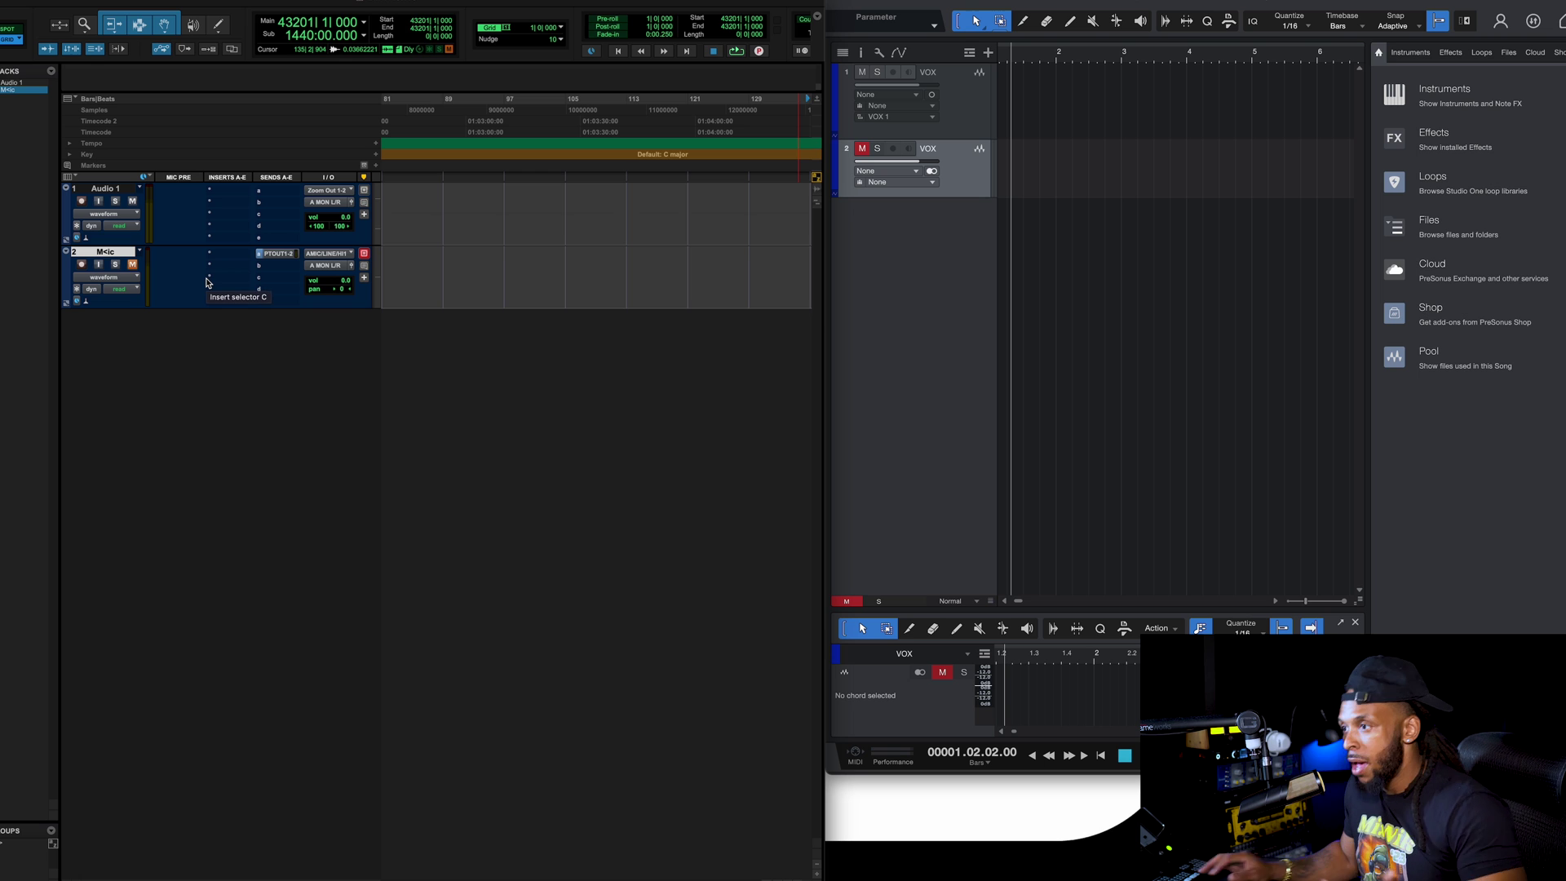
pyautogui.click(88, 189)
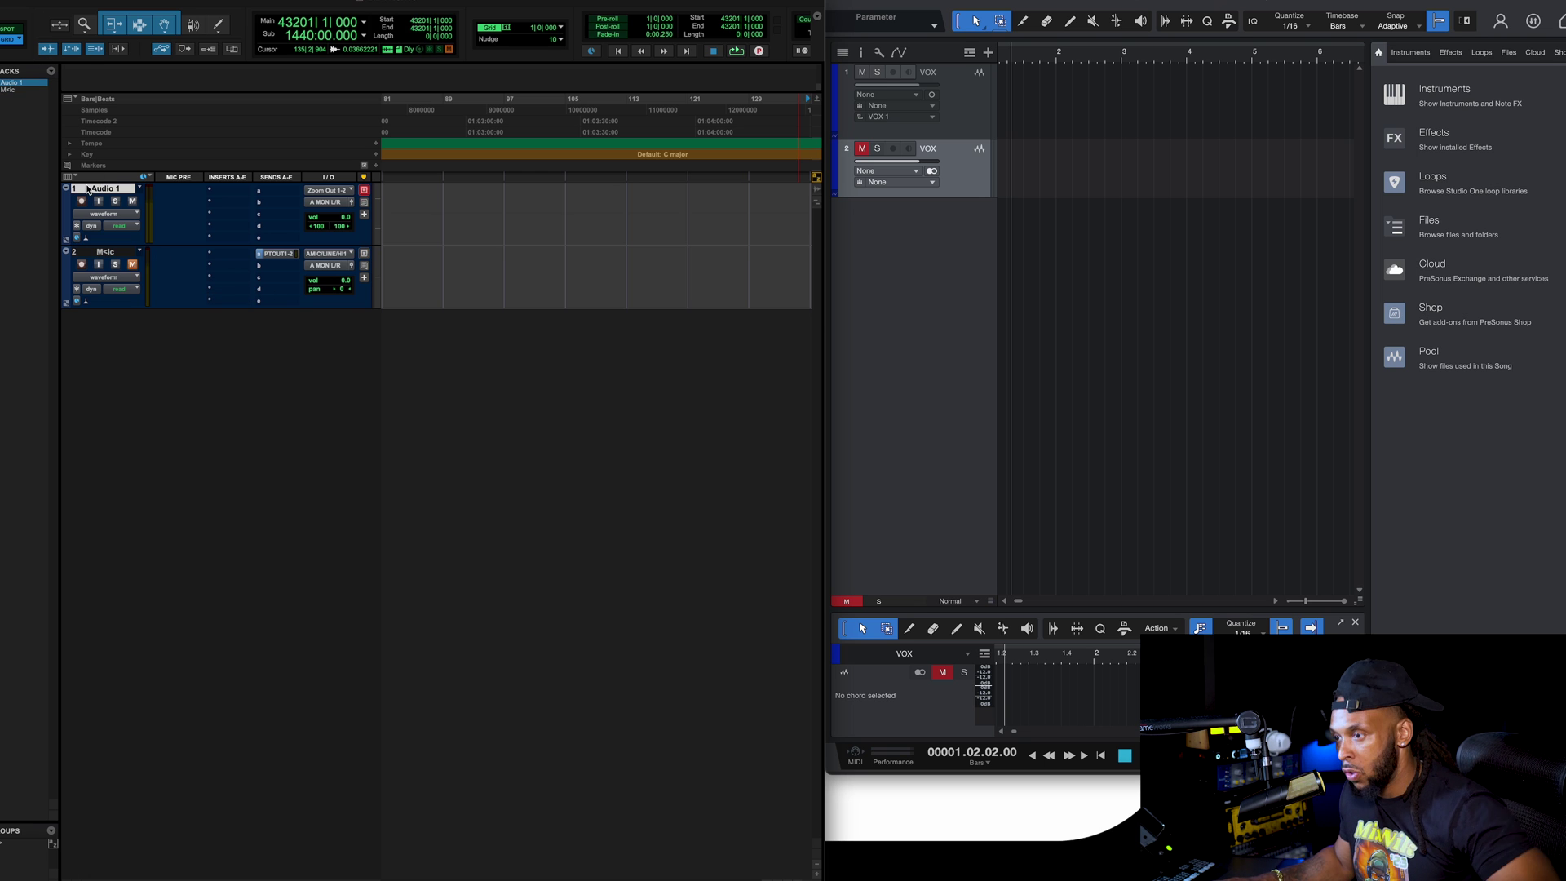
pyautogui.press('super+shift+n')
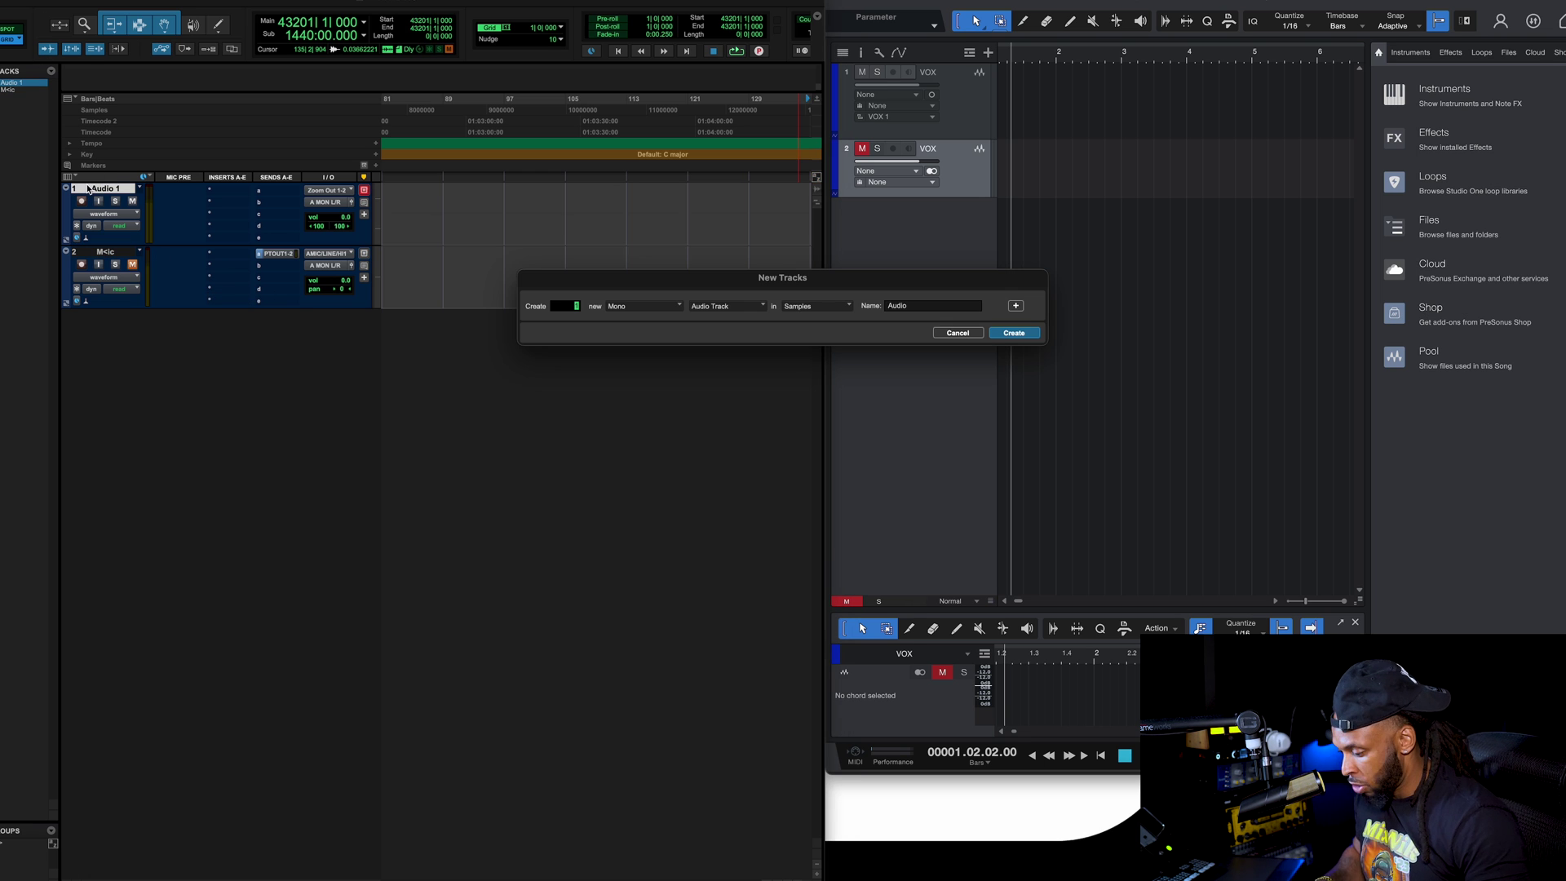
pyautogui.click(957, 334)
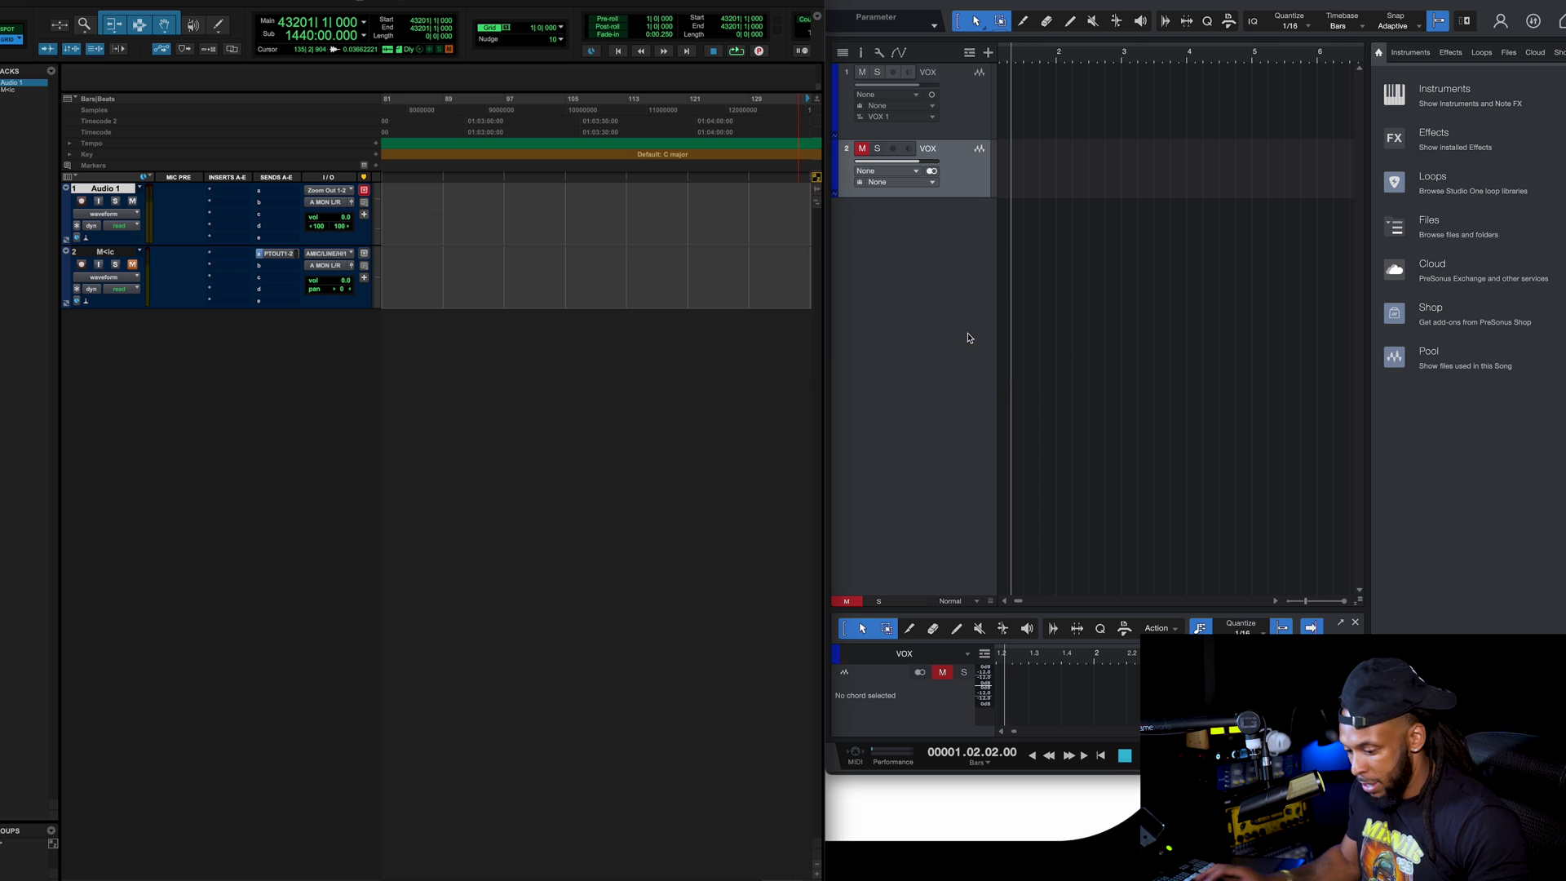
# In Pro Tools, import all audio files from the My Time Audio Ex folder onto new tracks at session start and shrink the track heights.
pyautogui.press('super+shift+i')
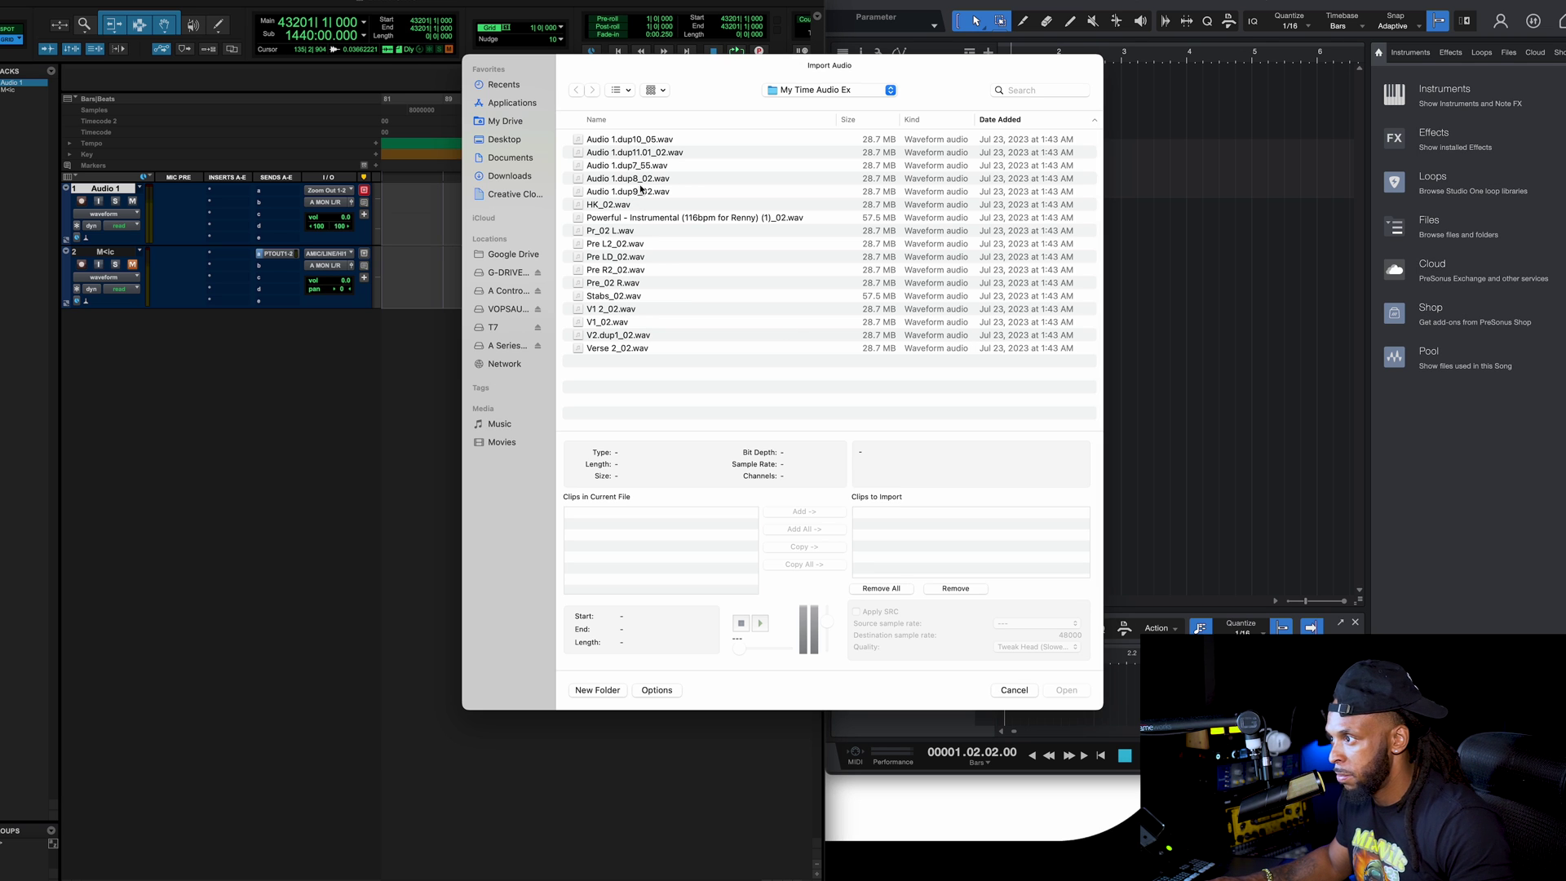
pyautogui.moveTo(650, 149); pyautogui.dragTo(643, 352)
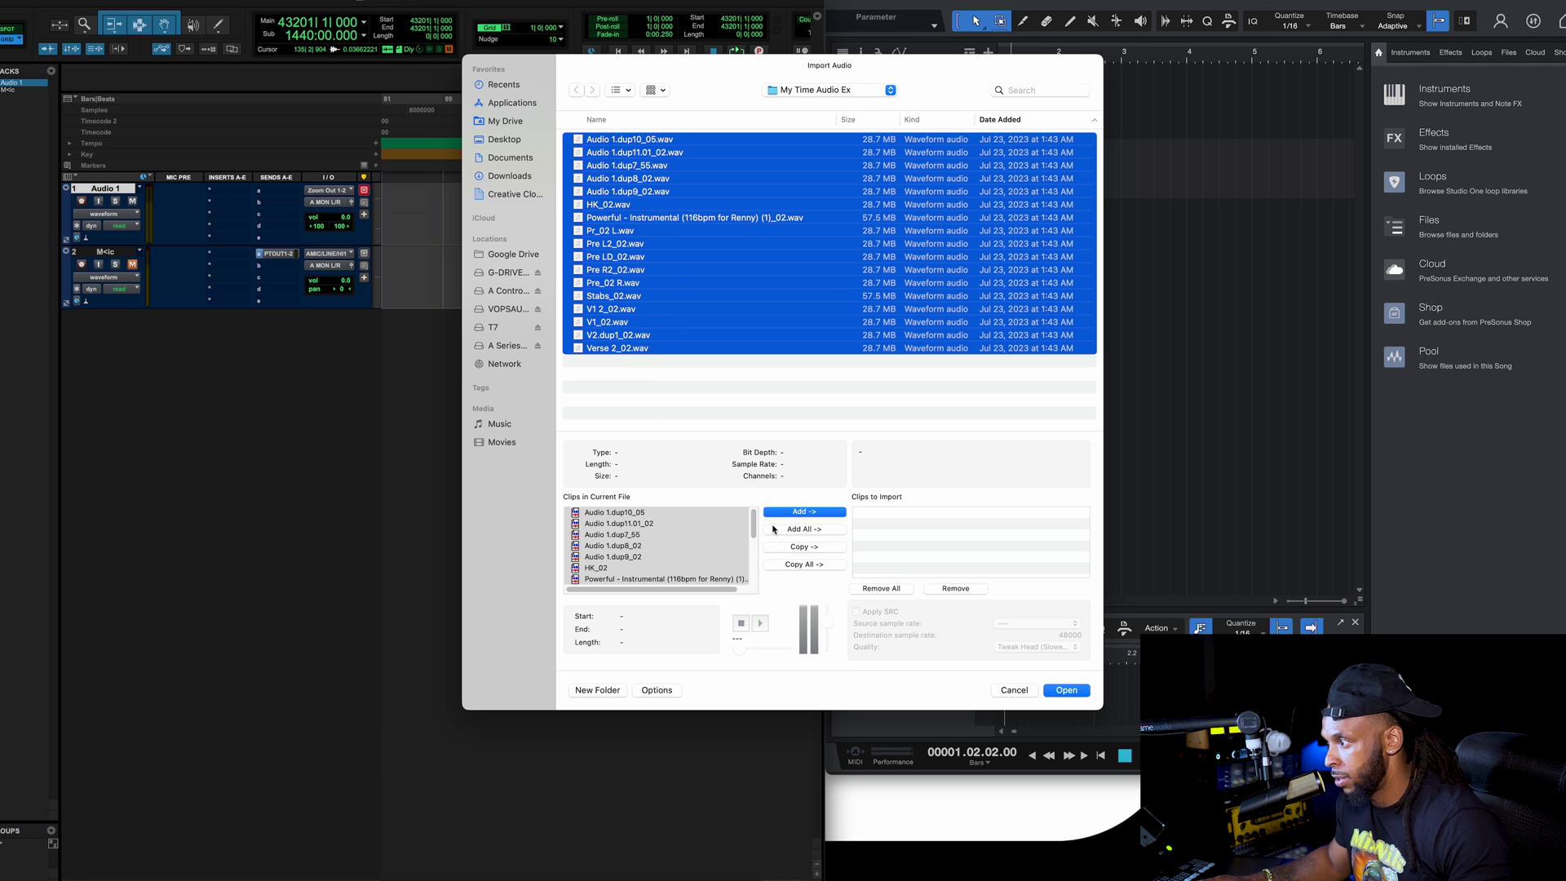
pyautogui.click(824, 526)
pyautogui.click(1069, 691)
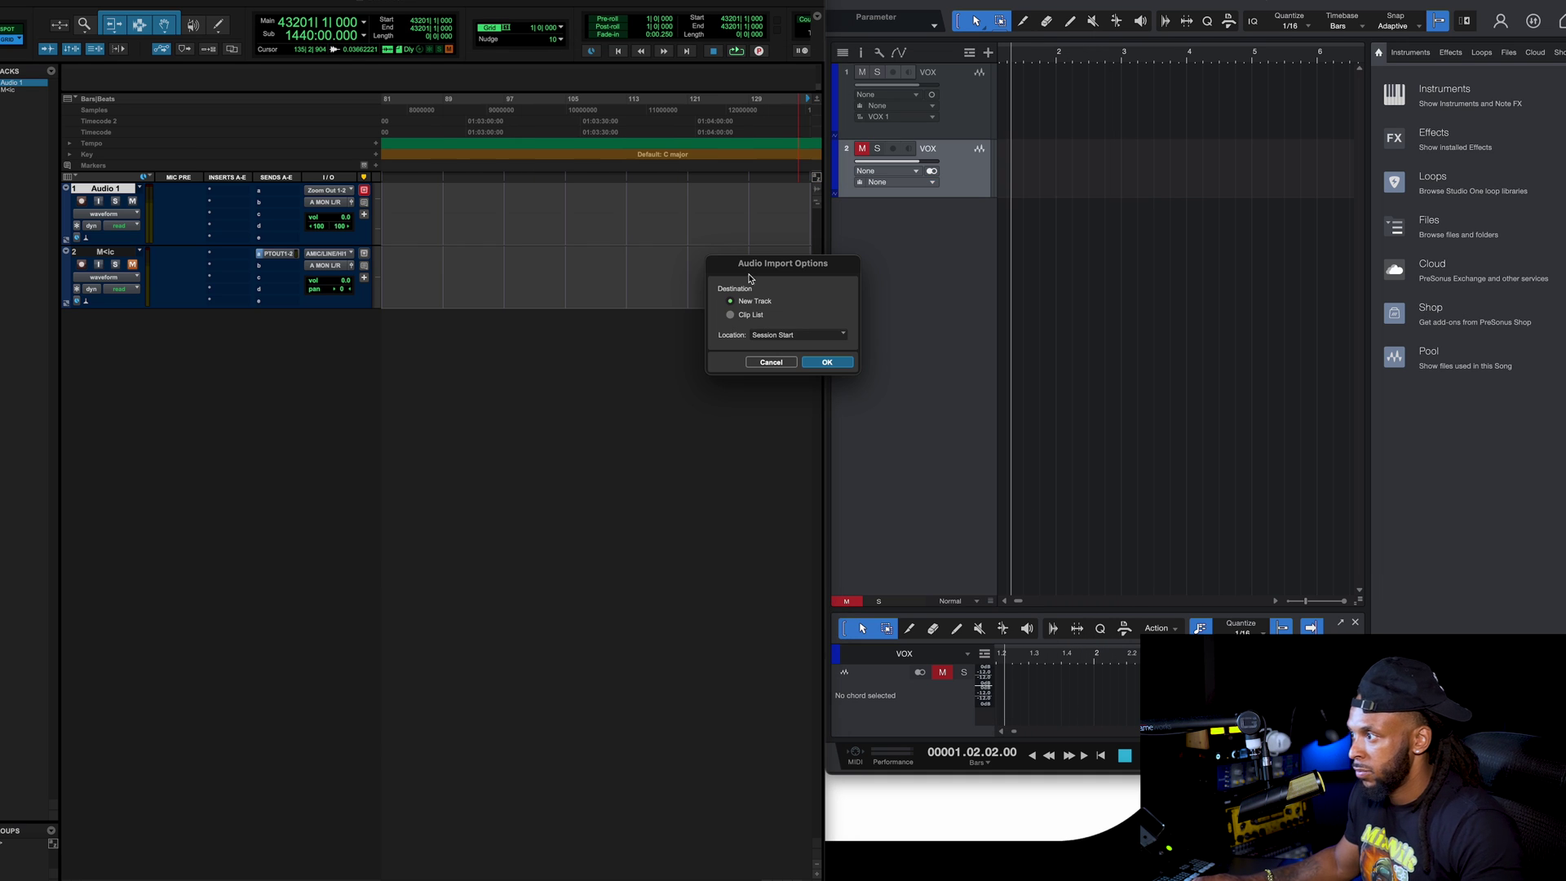
pyautogui.press('Return')
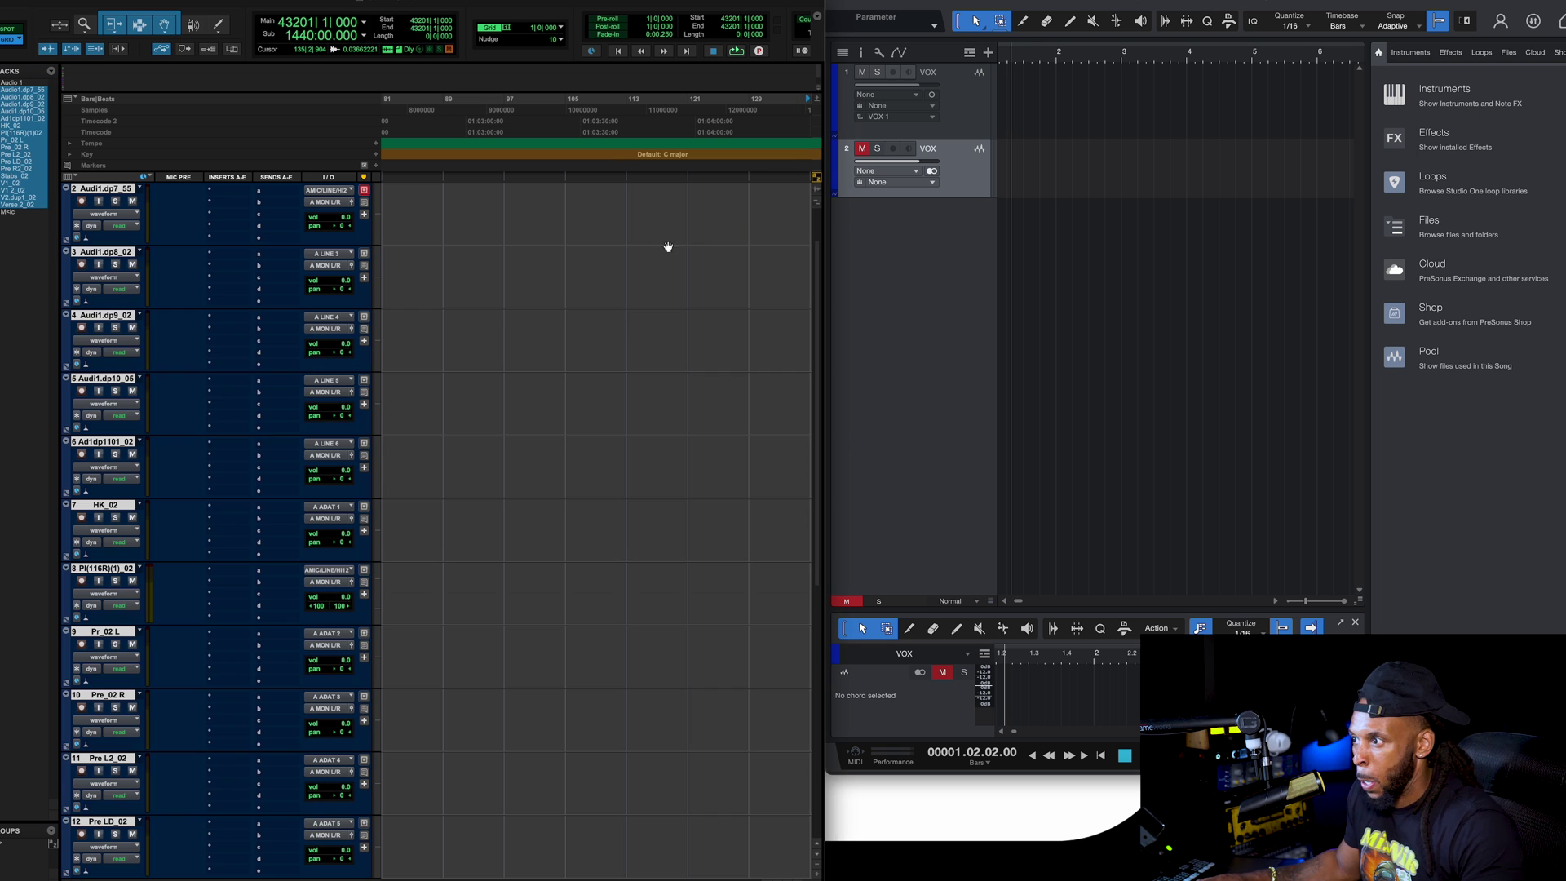
pyautogui.hotkey('ctrl', 'Down')
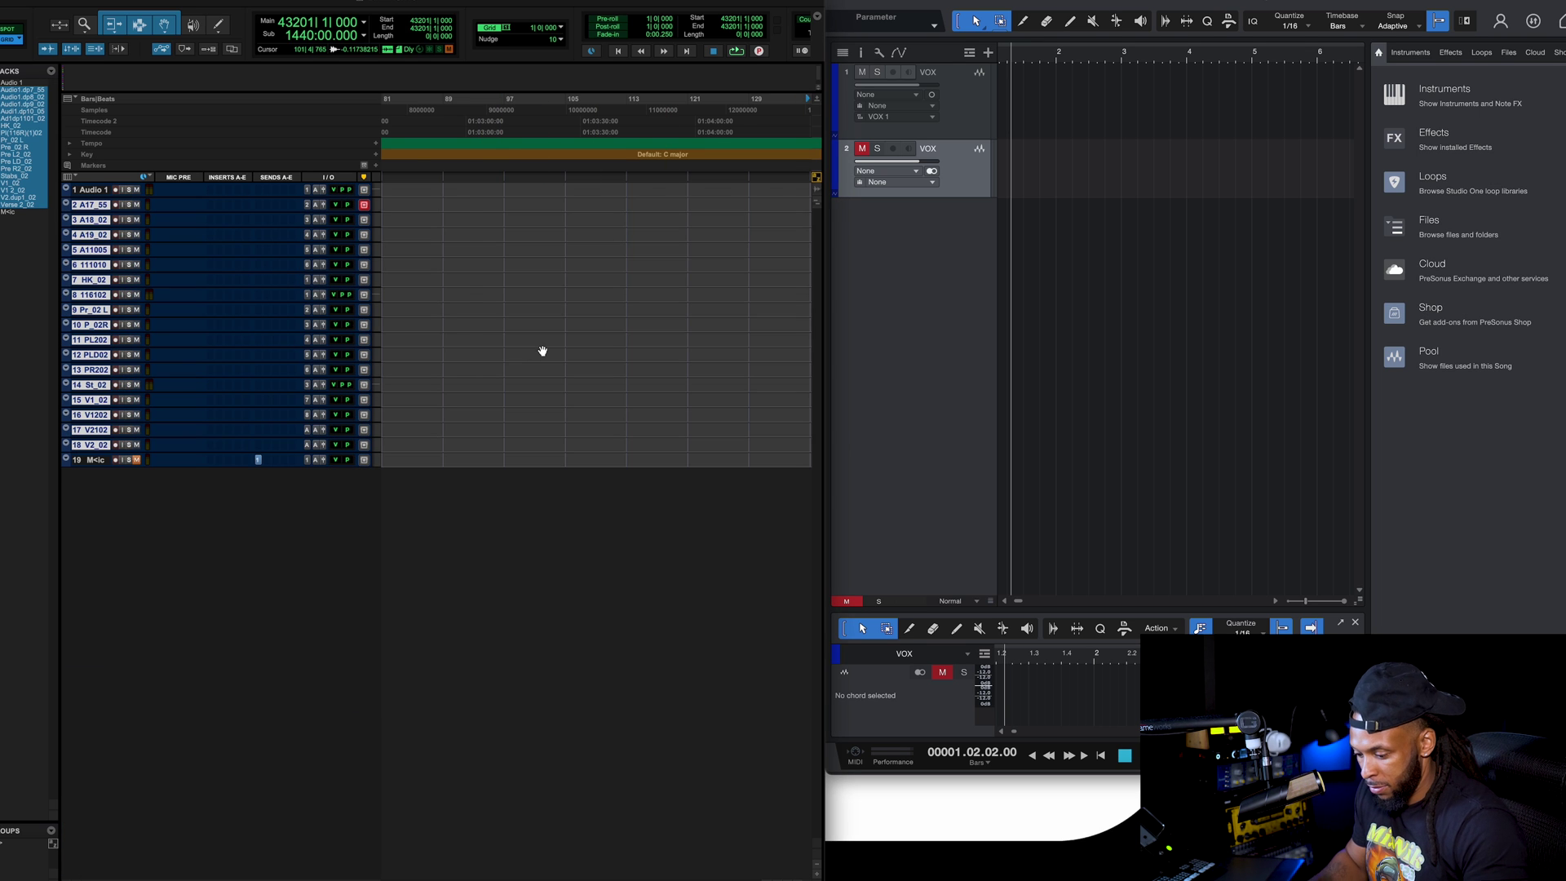
pyautogui.hscroll(10, 542, 351)
pyautogui.press('Home')
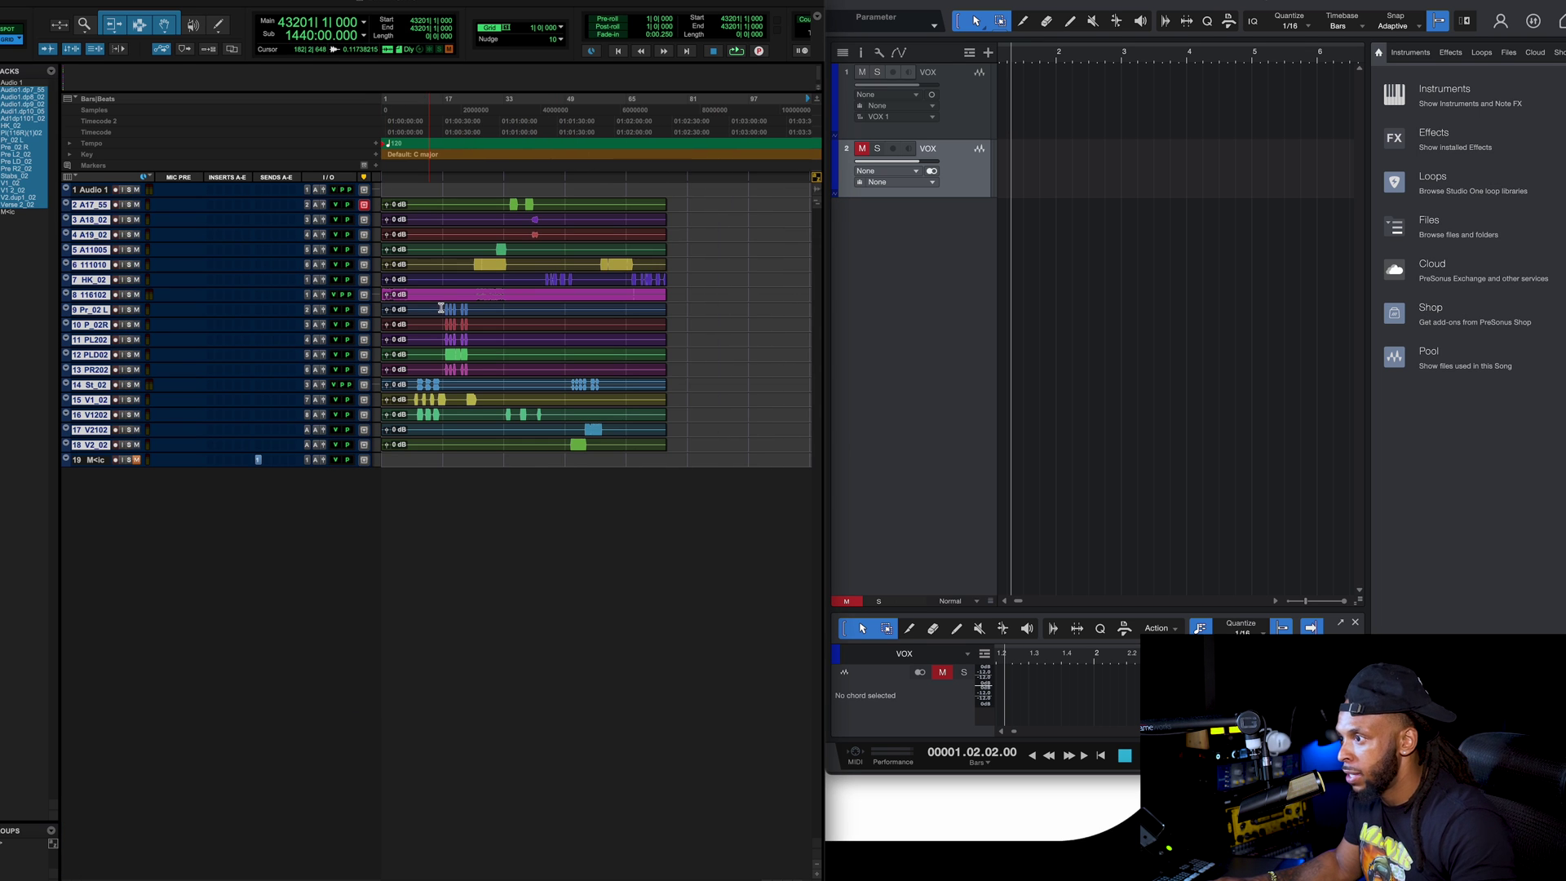
# Delete the empty Audio 1 track and the mic track from the session.
pyautogui.click(93, 191)
pyautogui.rightClick(94, 191)
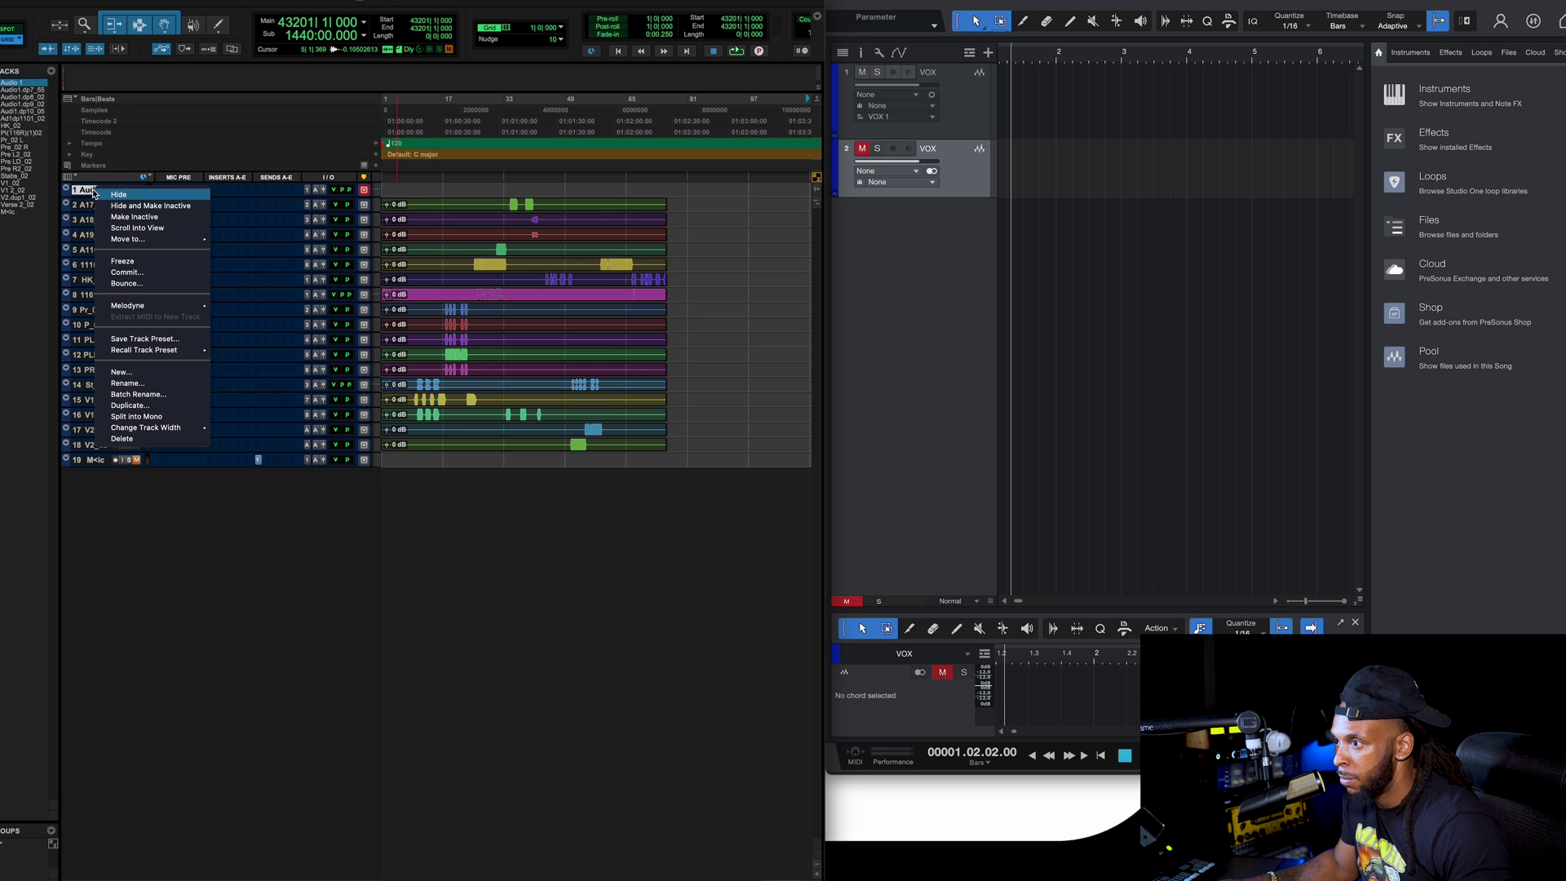
pyautogui.click(142, 440)
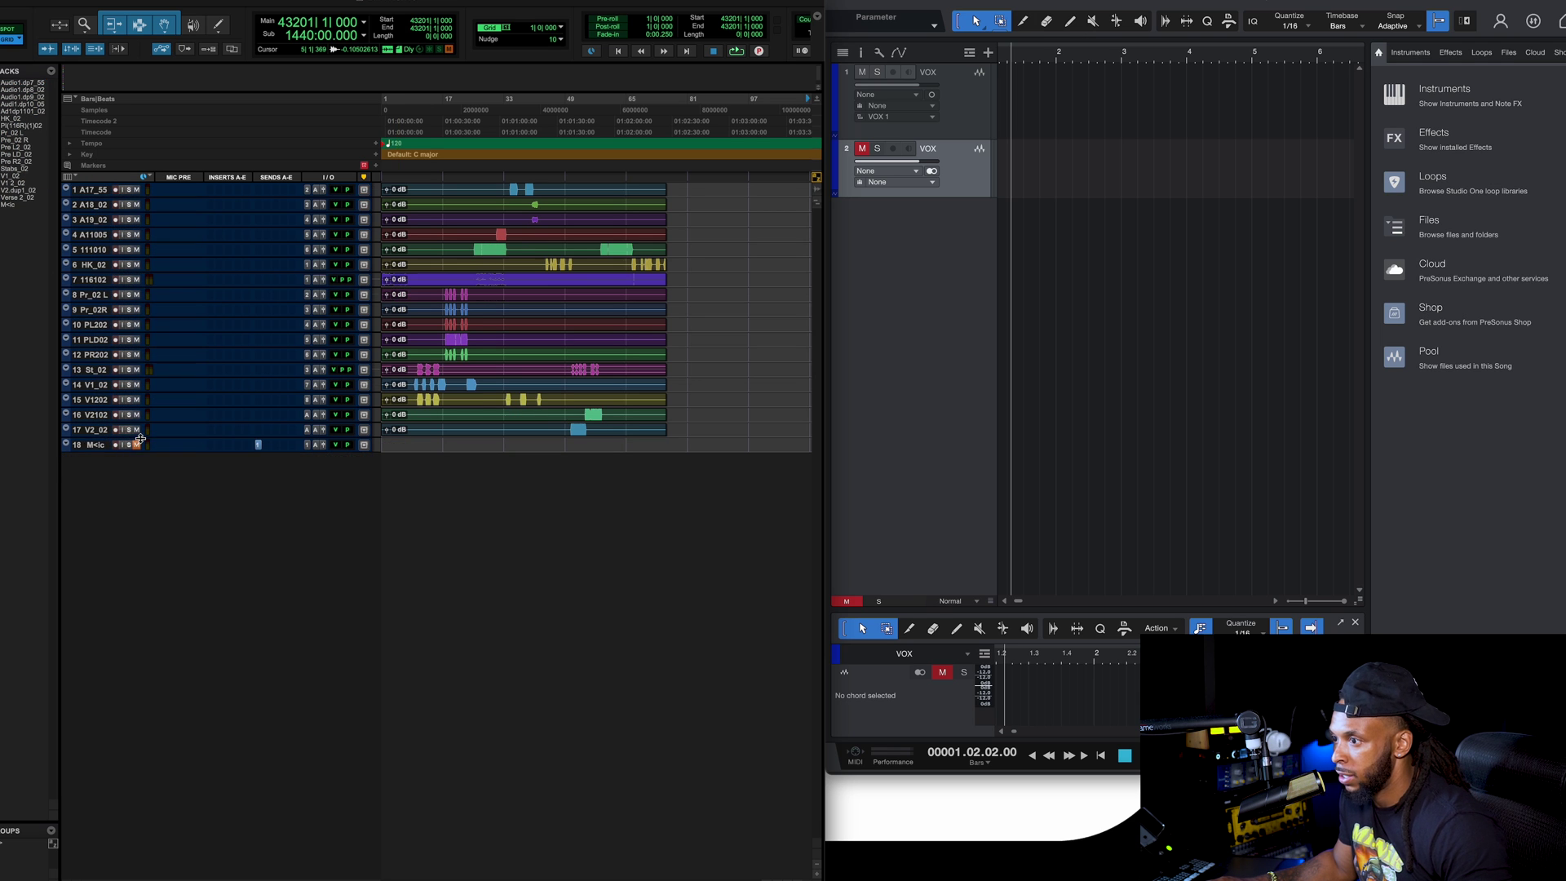
pyautogui.click(95, 447)
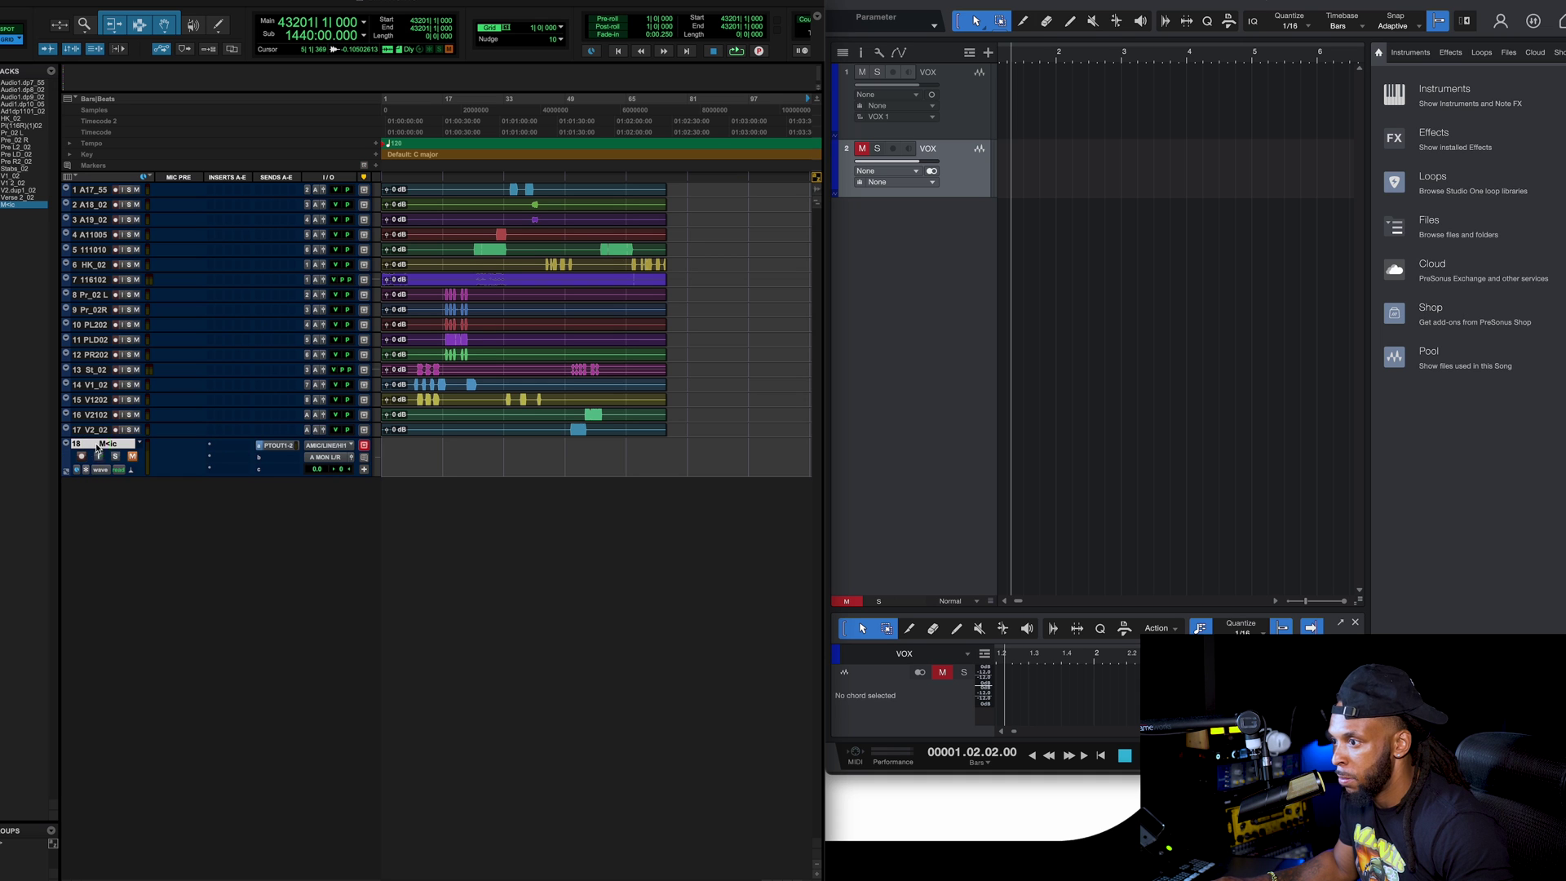
pyautogui.rightClick(97, 448)
pyautogui.click(125, 681)
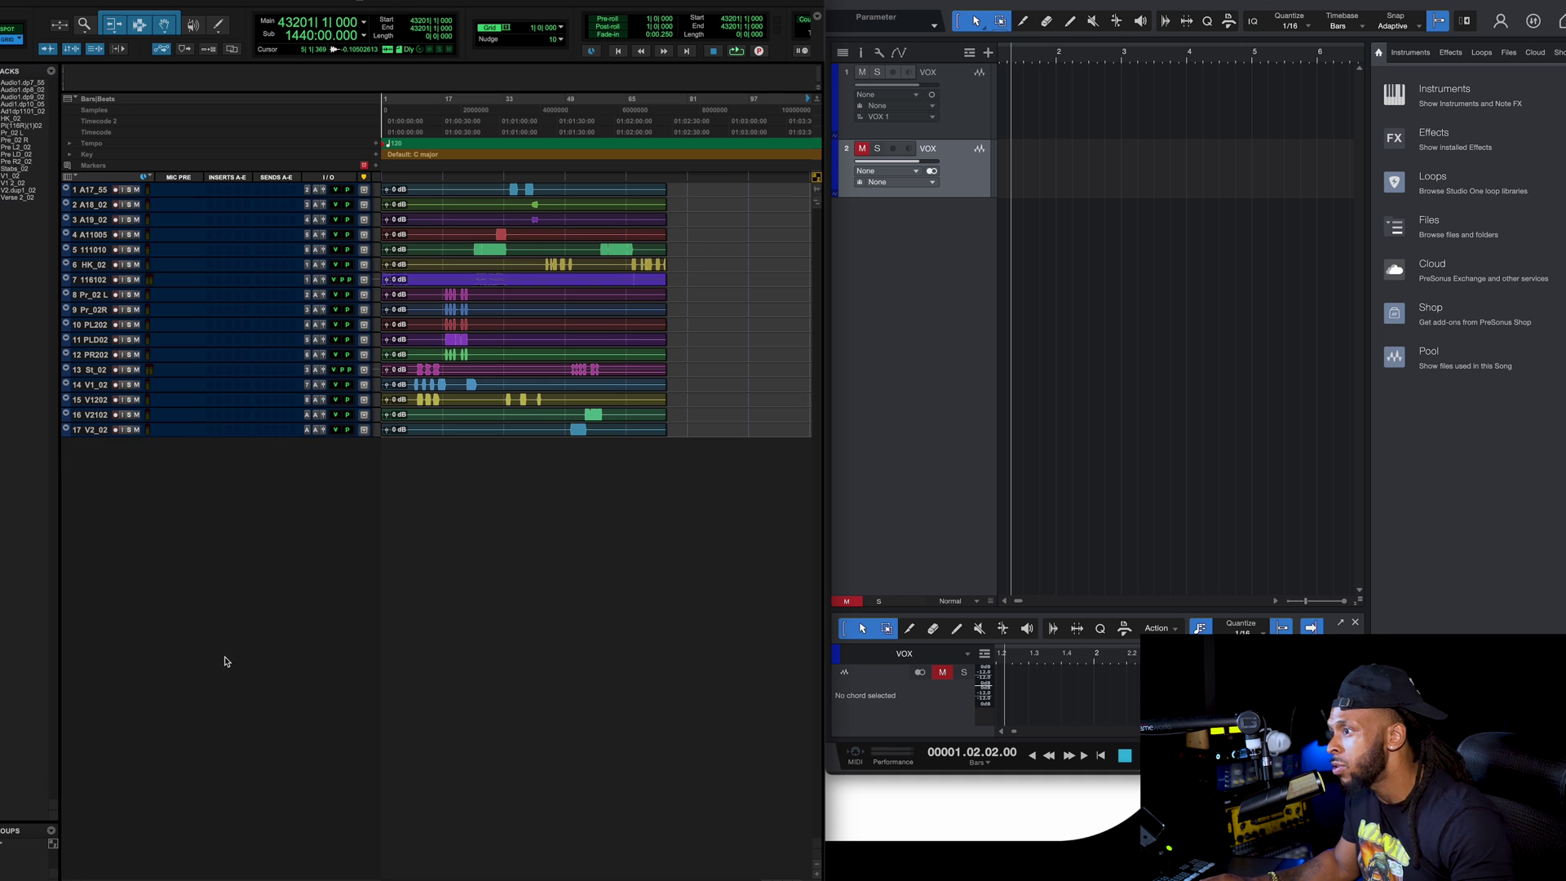
# Route the outputs of all 17 imported tracks to a new stereo aux input track named MIX BUS.
pyautogui.click(92, 429)
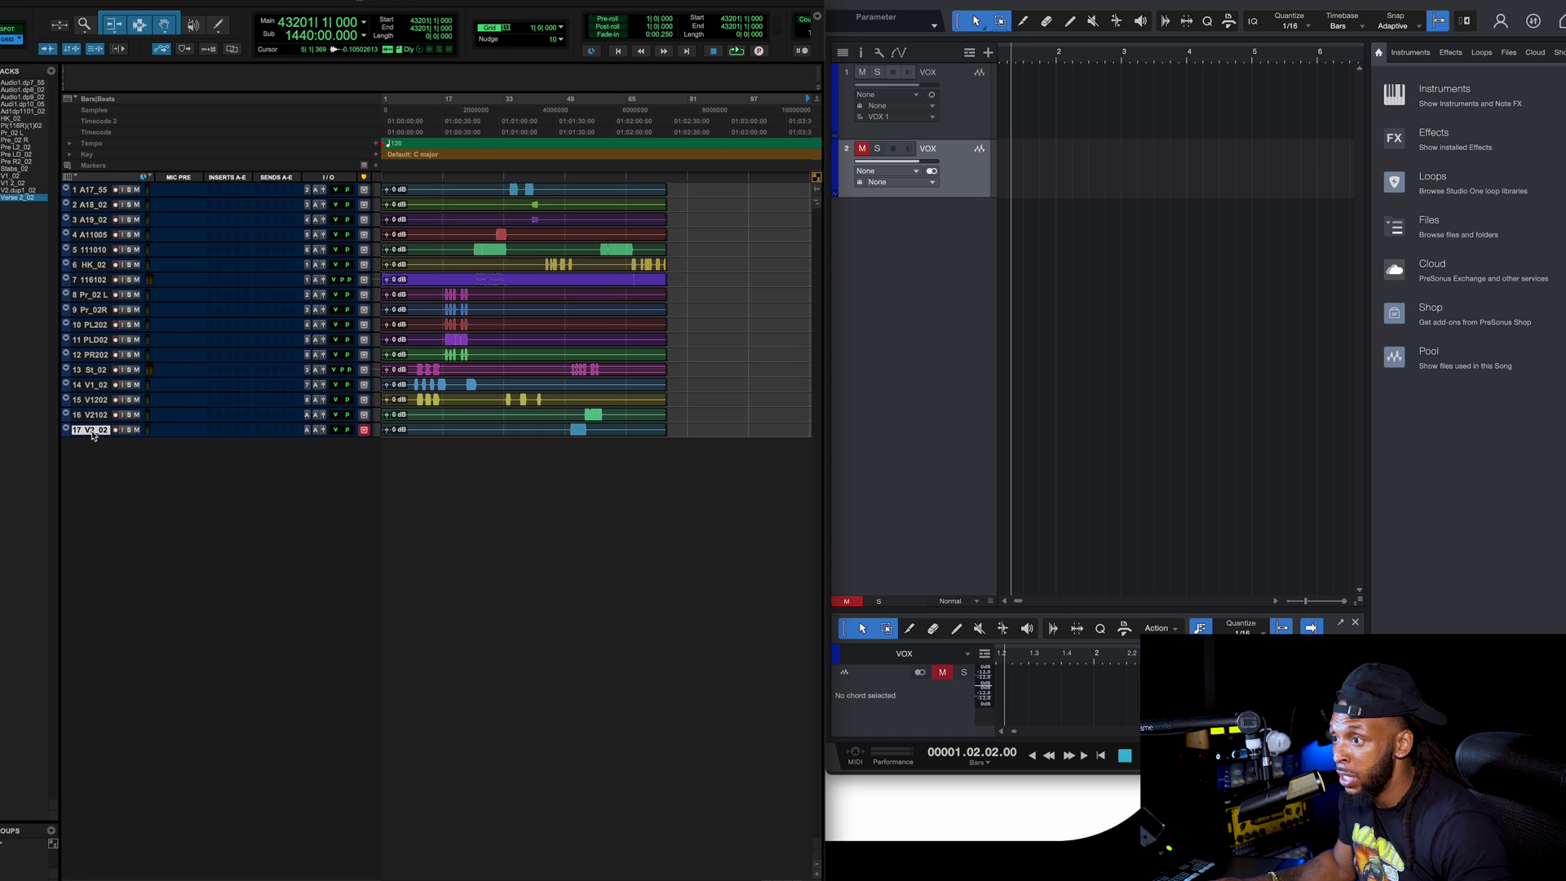
pyautogui.keyDown('shift'); pyautogui.click(103, 188); pyautogui.keyUp('shift')
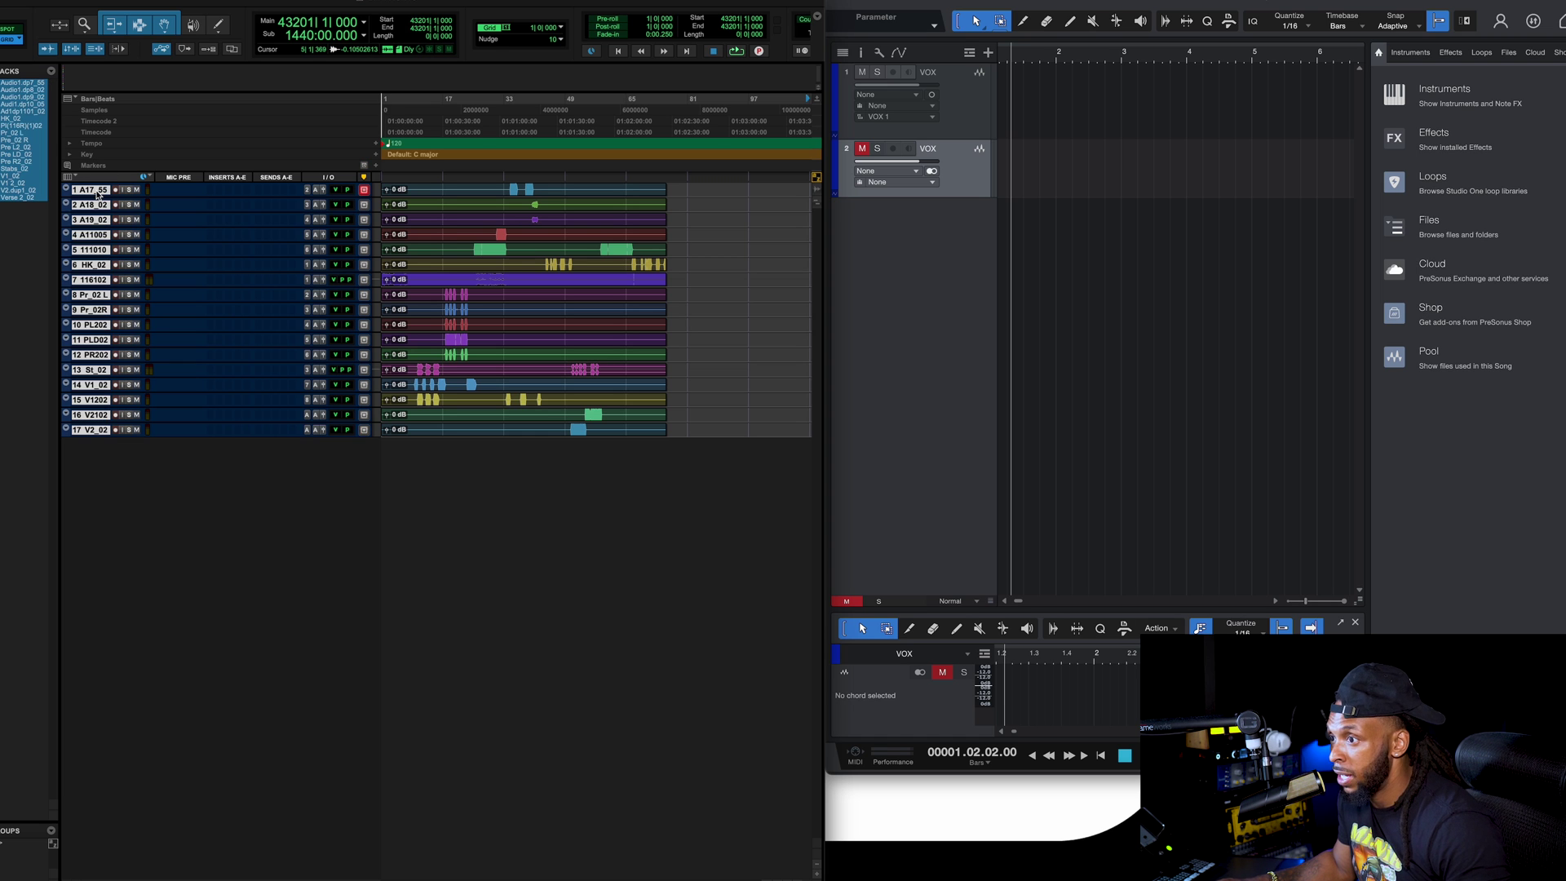
pyautogui.click(318, 434)
pyautogui.click(333, 477)
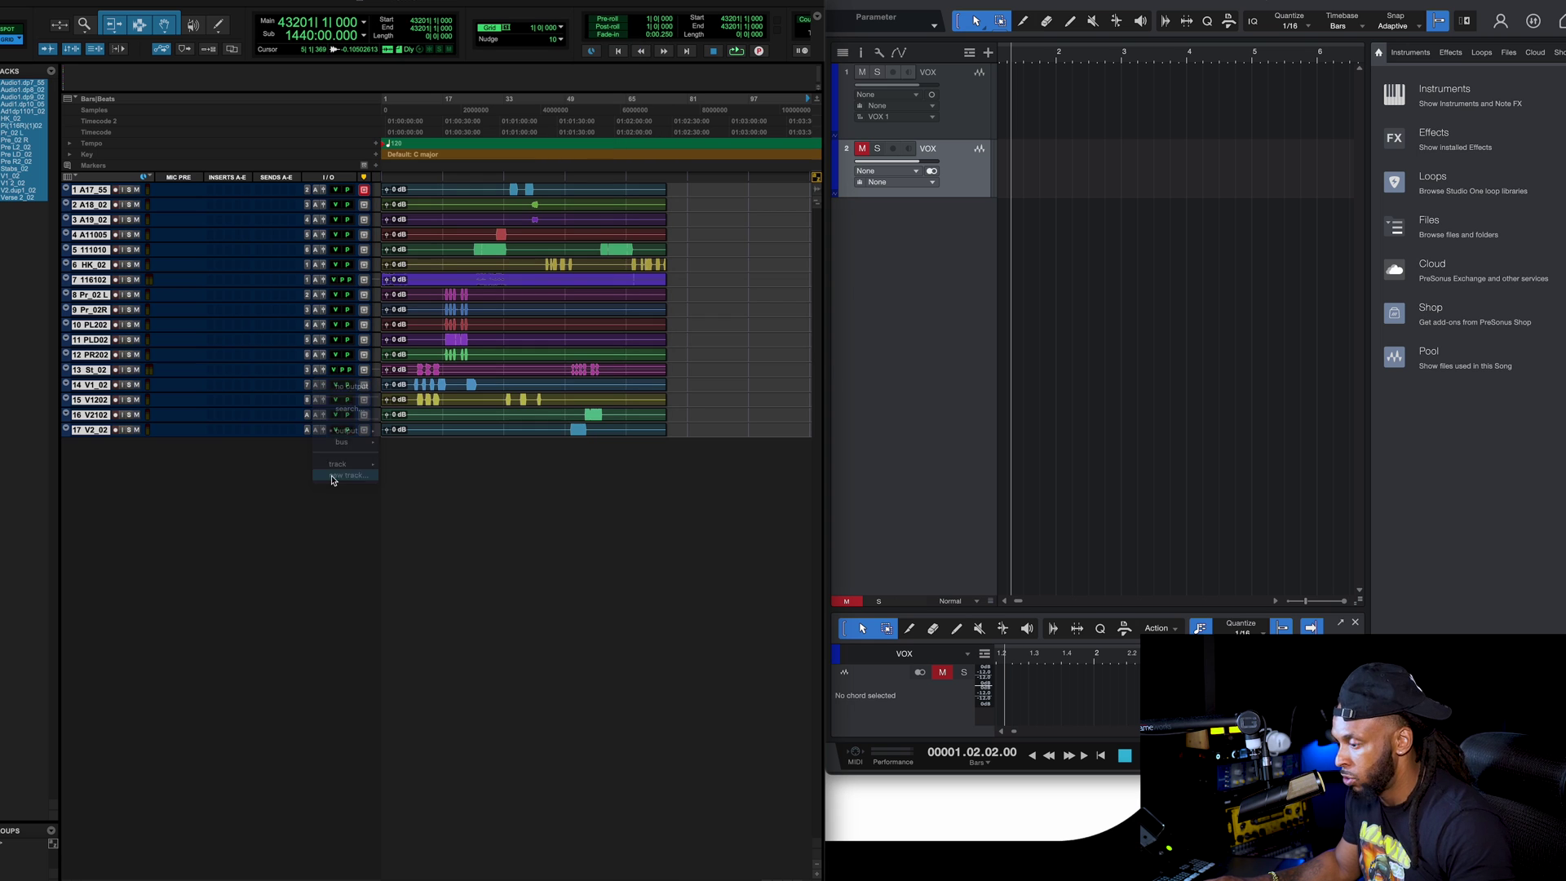
pyautogui.write('M<')
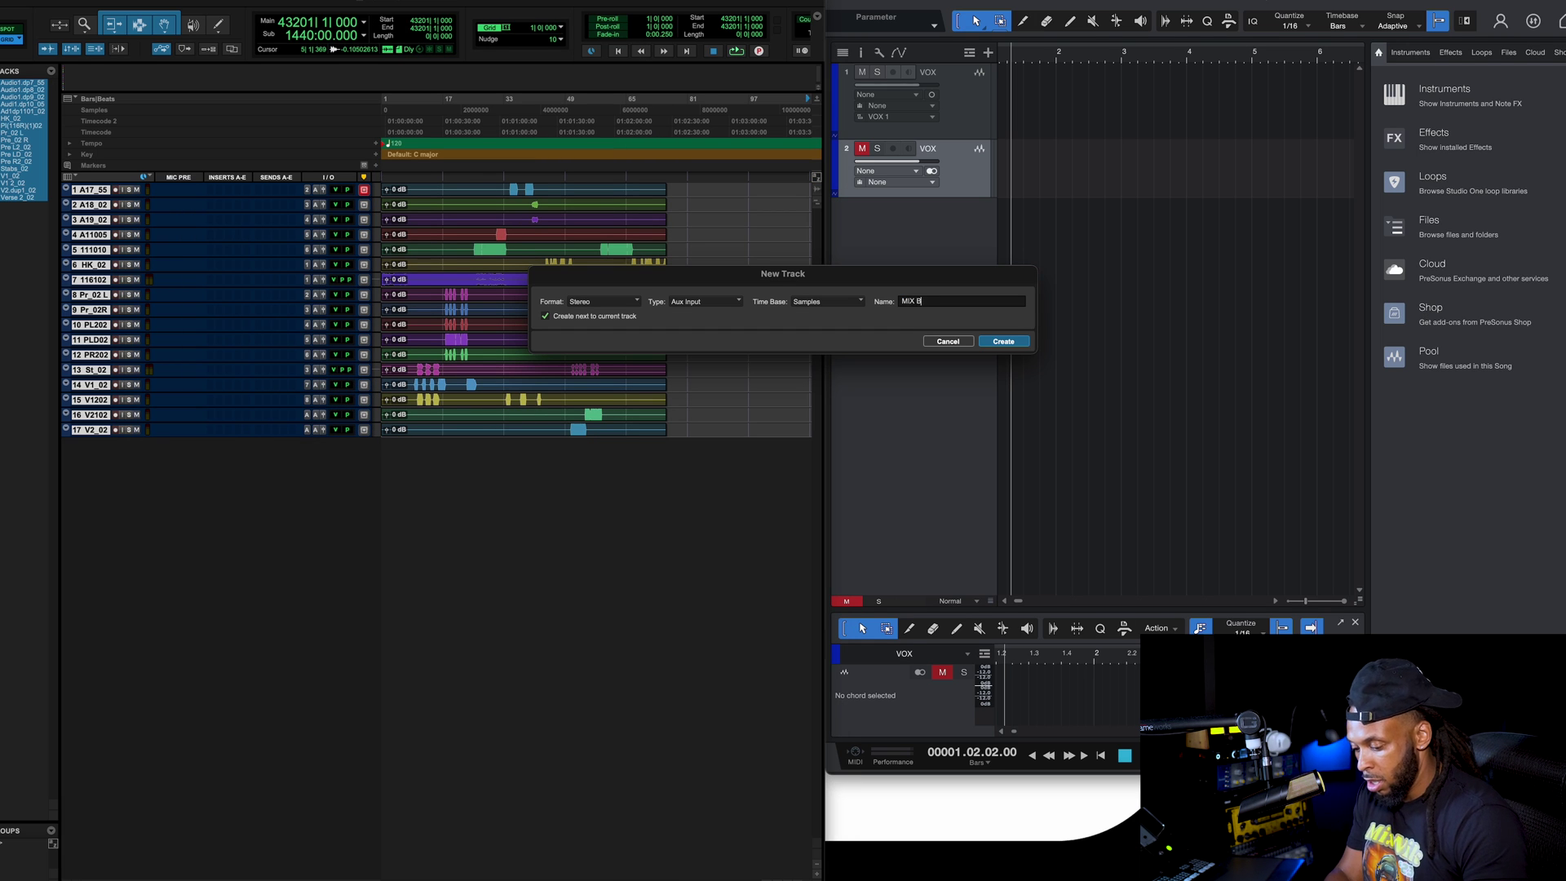
pyautogui.press('Return')
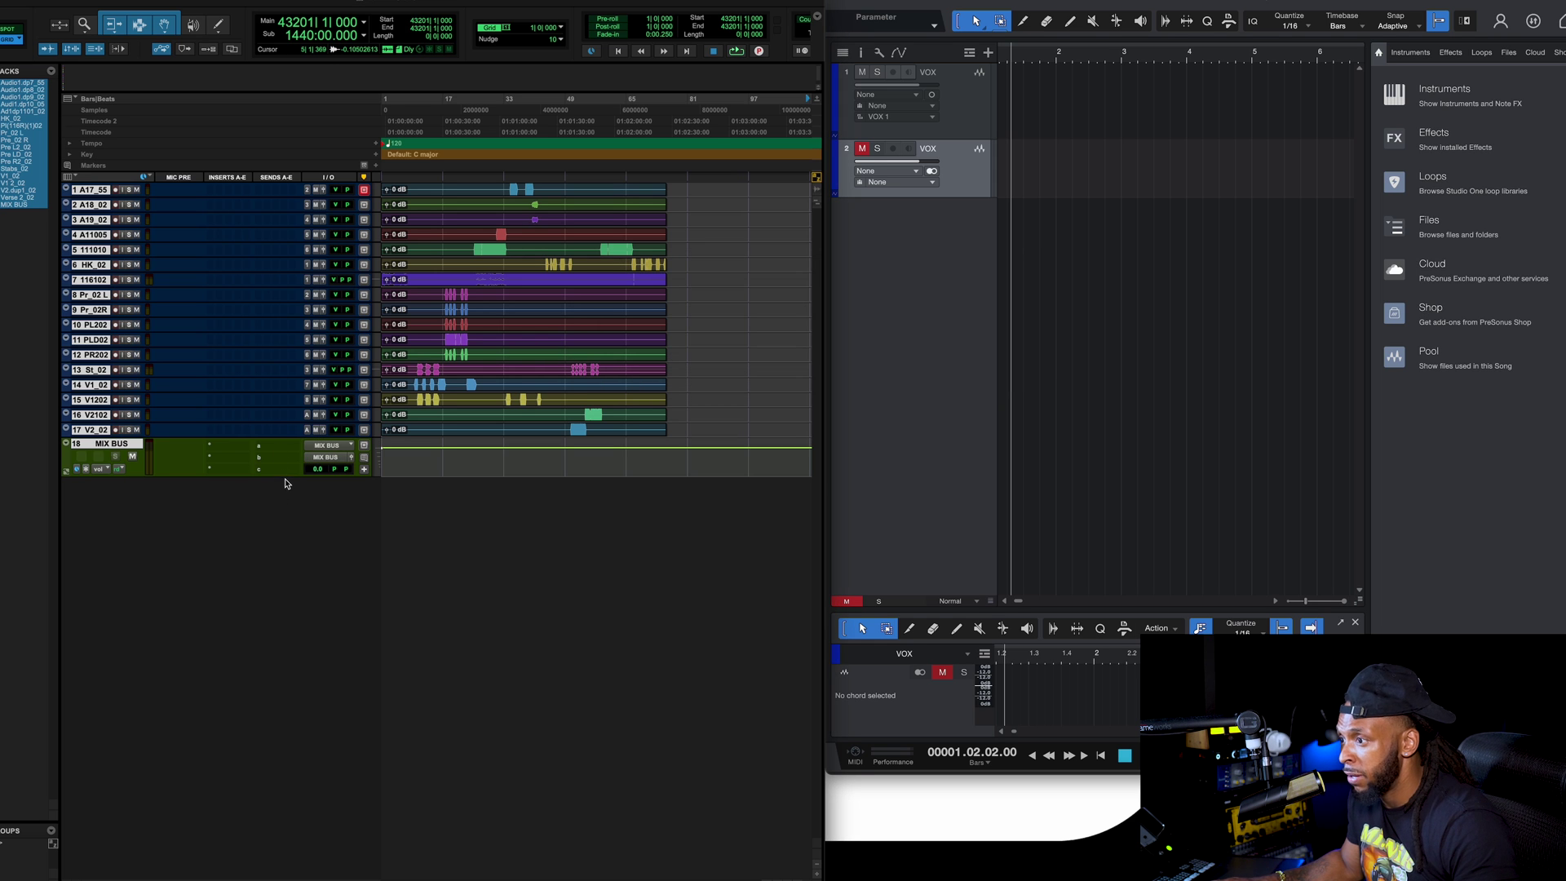
# Assign the MIX BUS track's output to A MON L/R and increase its track height.
pyautogui.click(323, 457)
pyautogui.moveTo(325, 460)
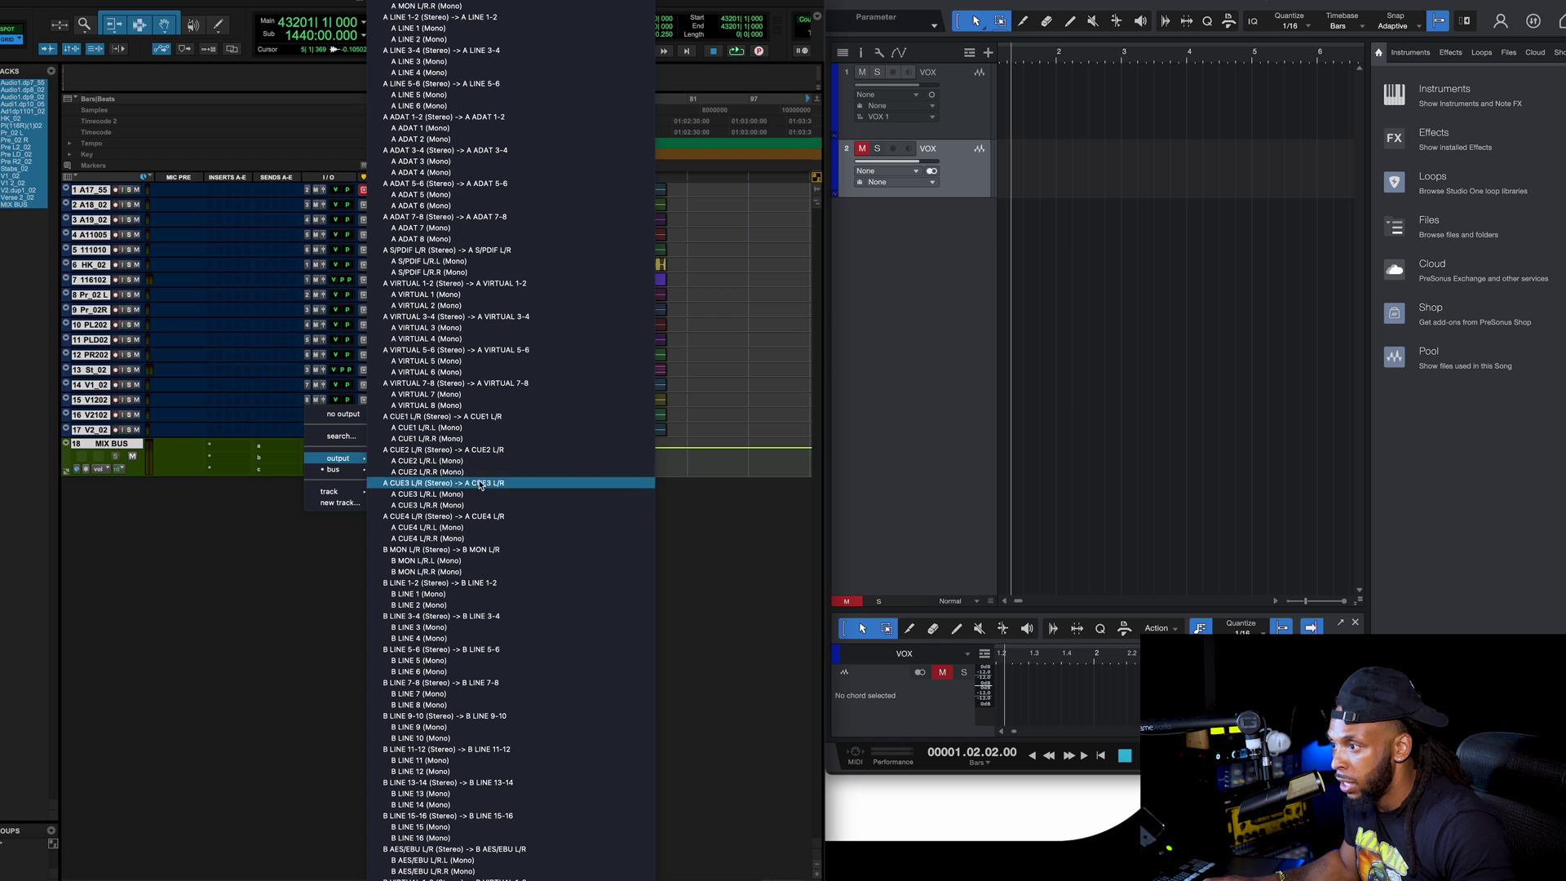
pyautogui.click(440, 16)
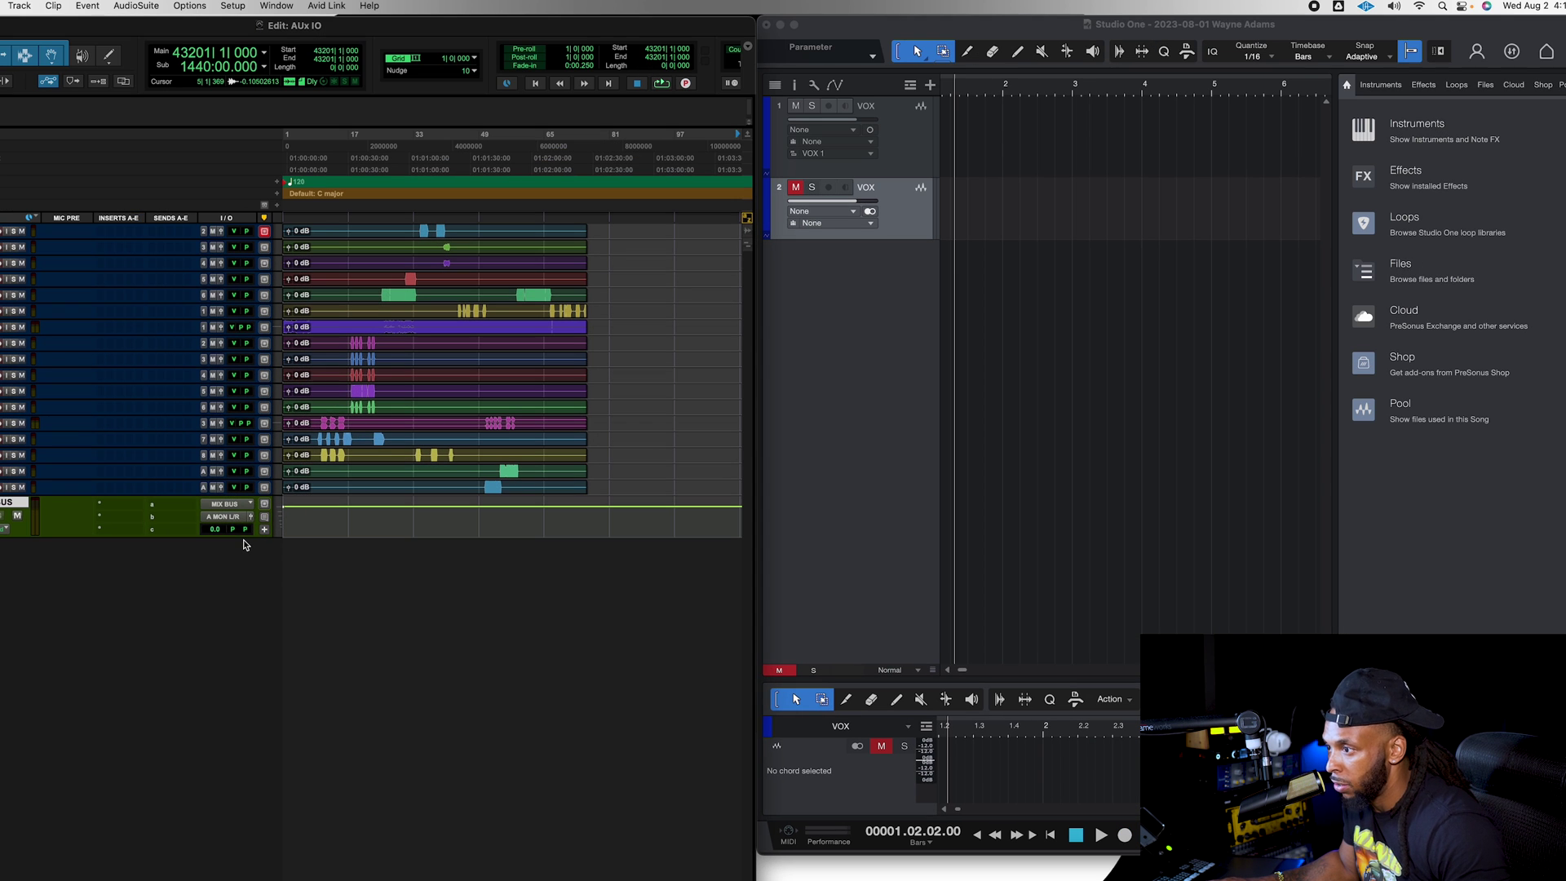
pyautogui.moveTo(244, 536); pyautogui.dragTo(227, 640)
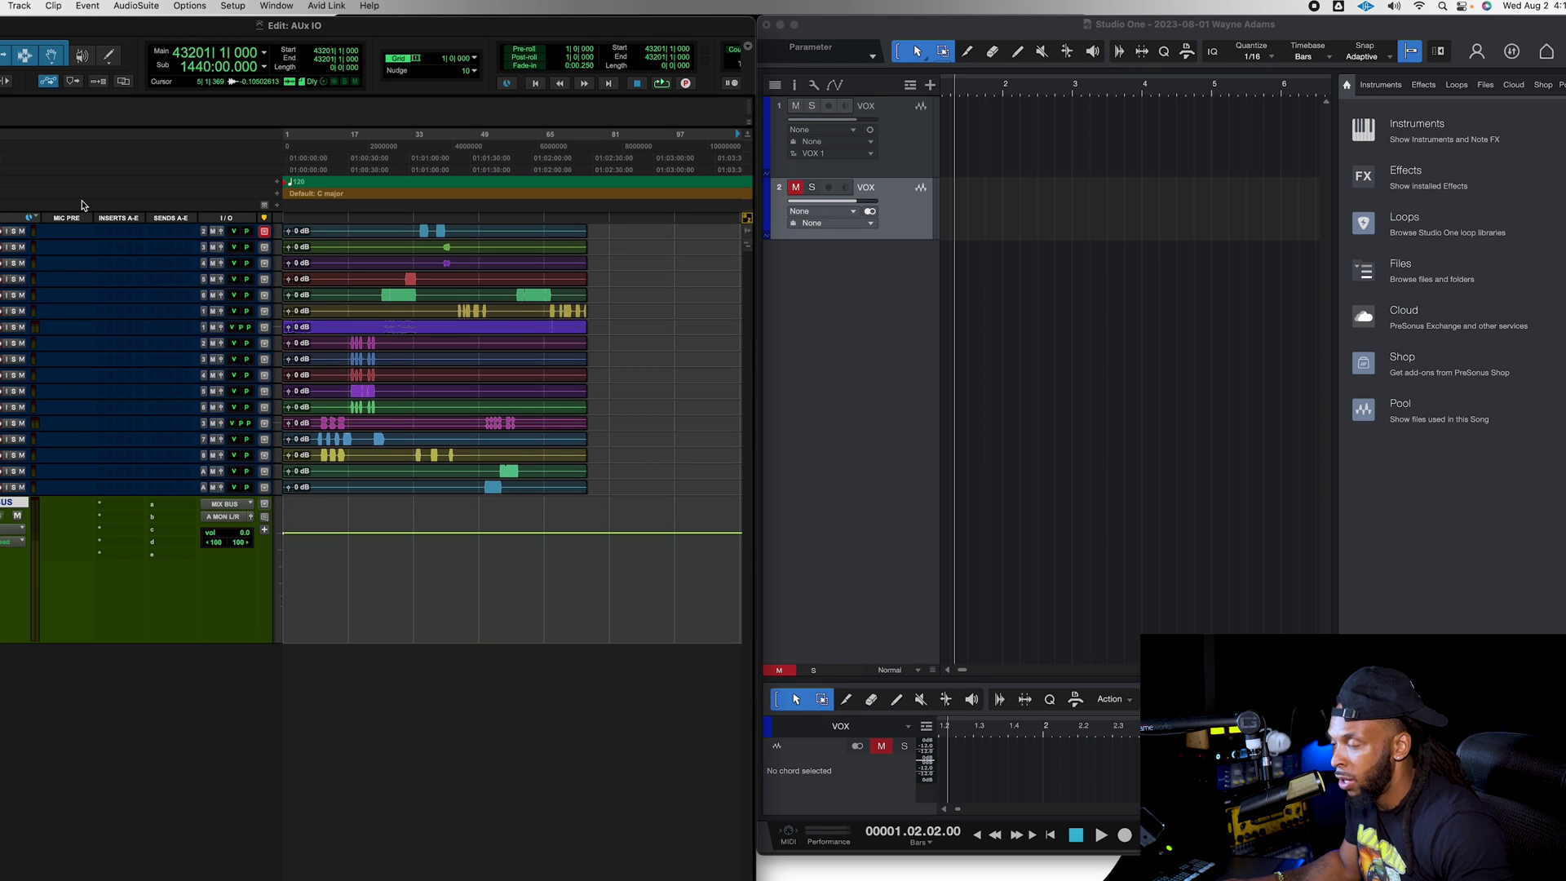
# Play the Pro Tools session from the start to check the signal on the MIX BUS track.
pyautogui.press('super+equal')
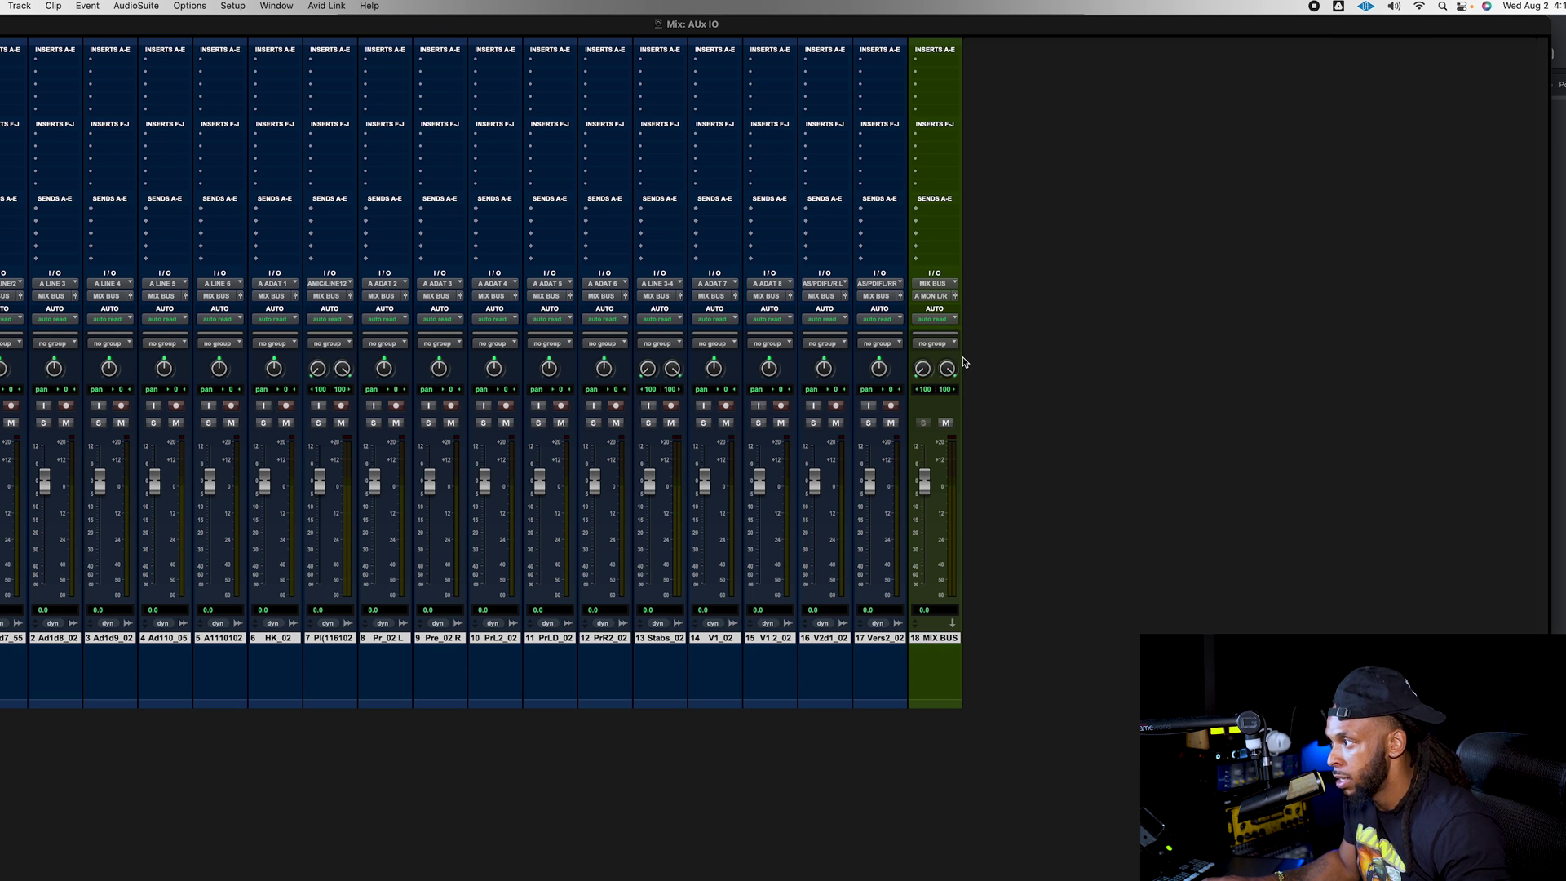
pyautogui.press('super+equal')
pyautogui.press('space')
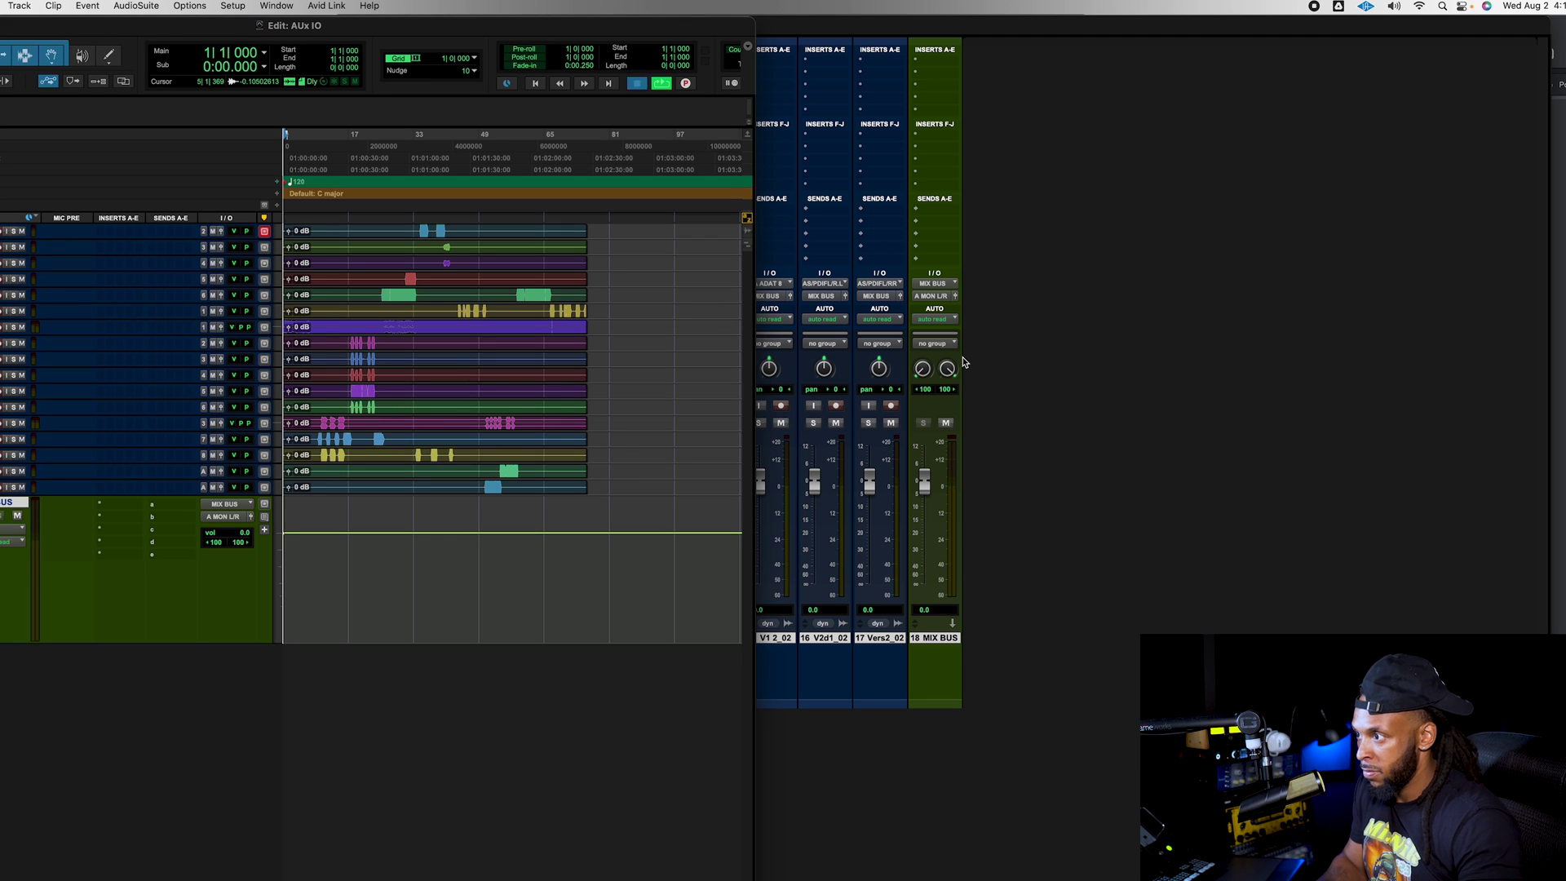
pyautogui.press('super+Tab')
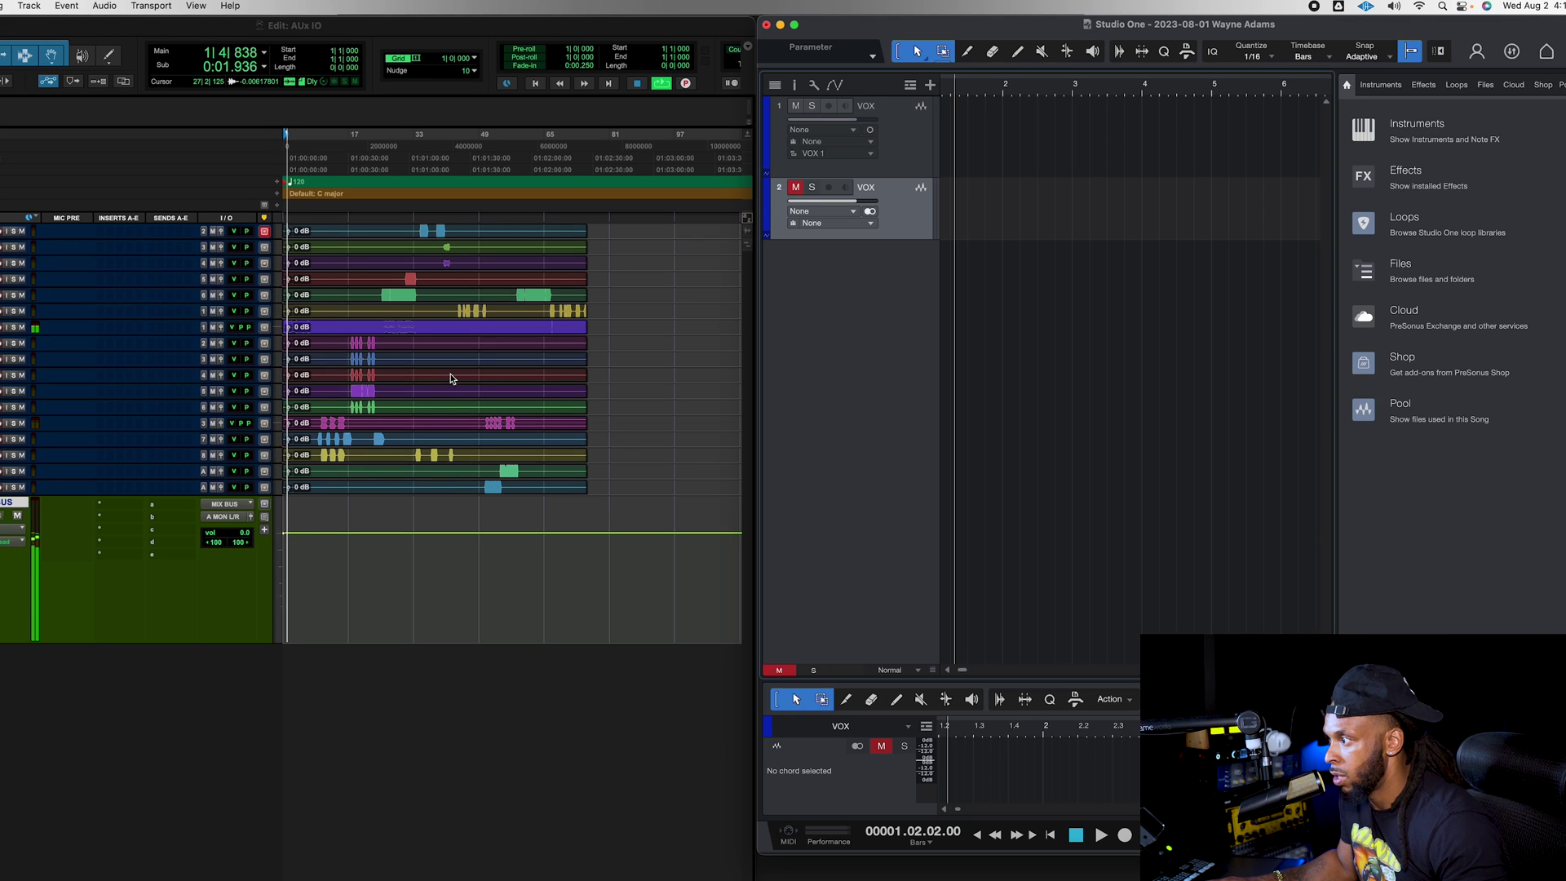
pyautogui.click(425, 525)
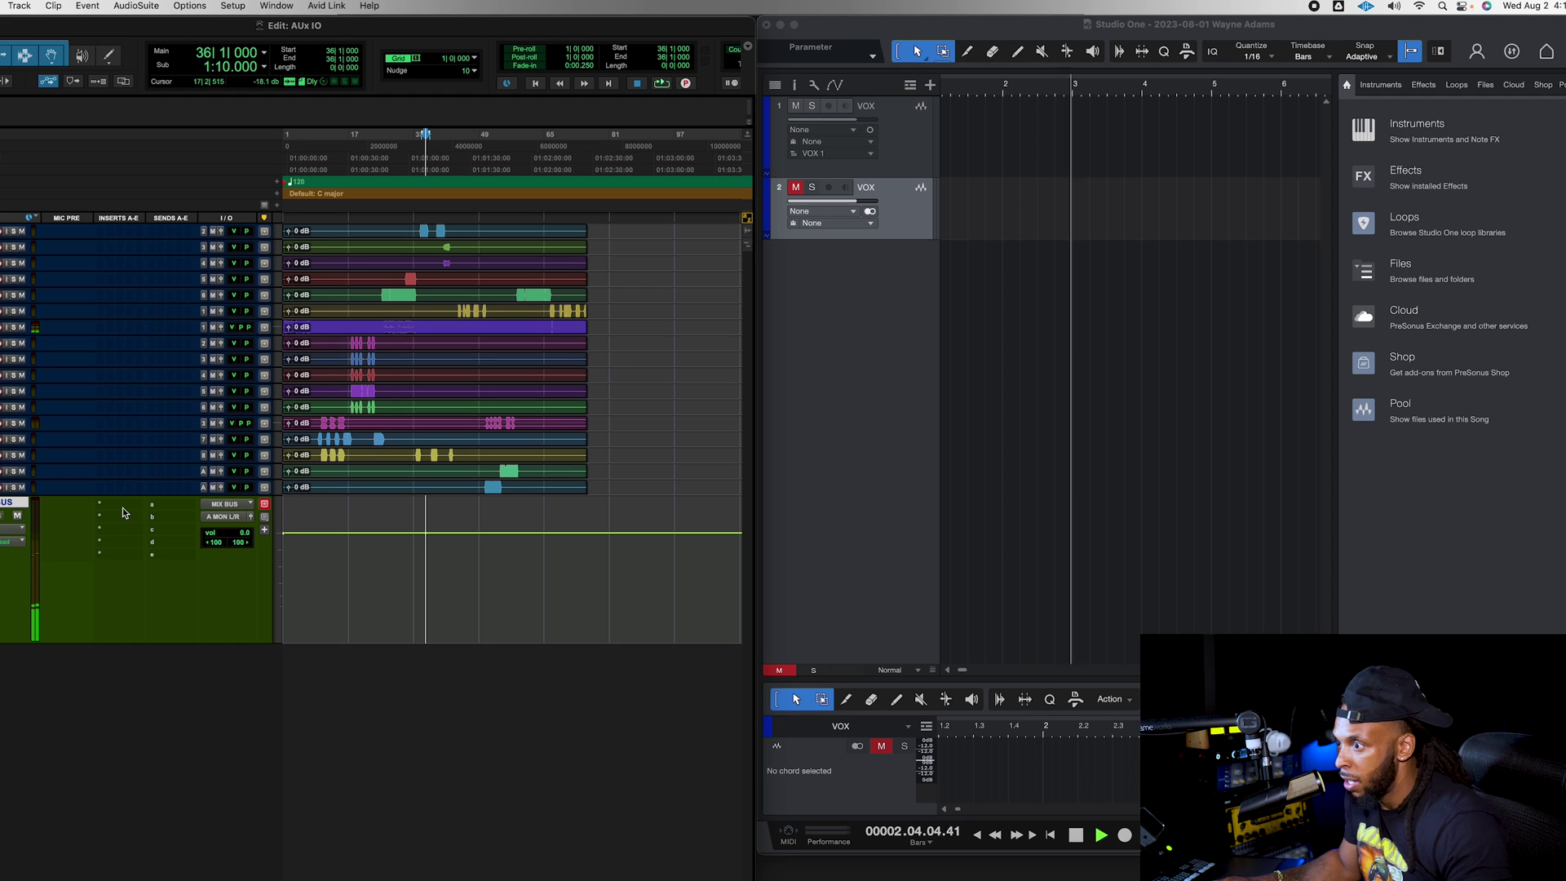
# Add a send on MIX BUS to the stereo output Pro Tools Audio Bridge 16 1-2 and set its level to 0.0 dB.
pyautogui.click(179, 504)
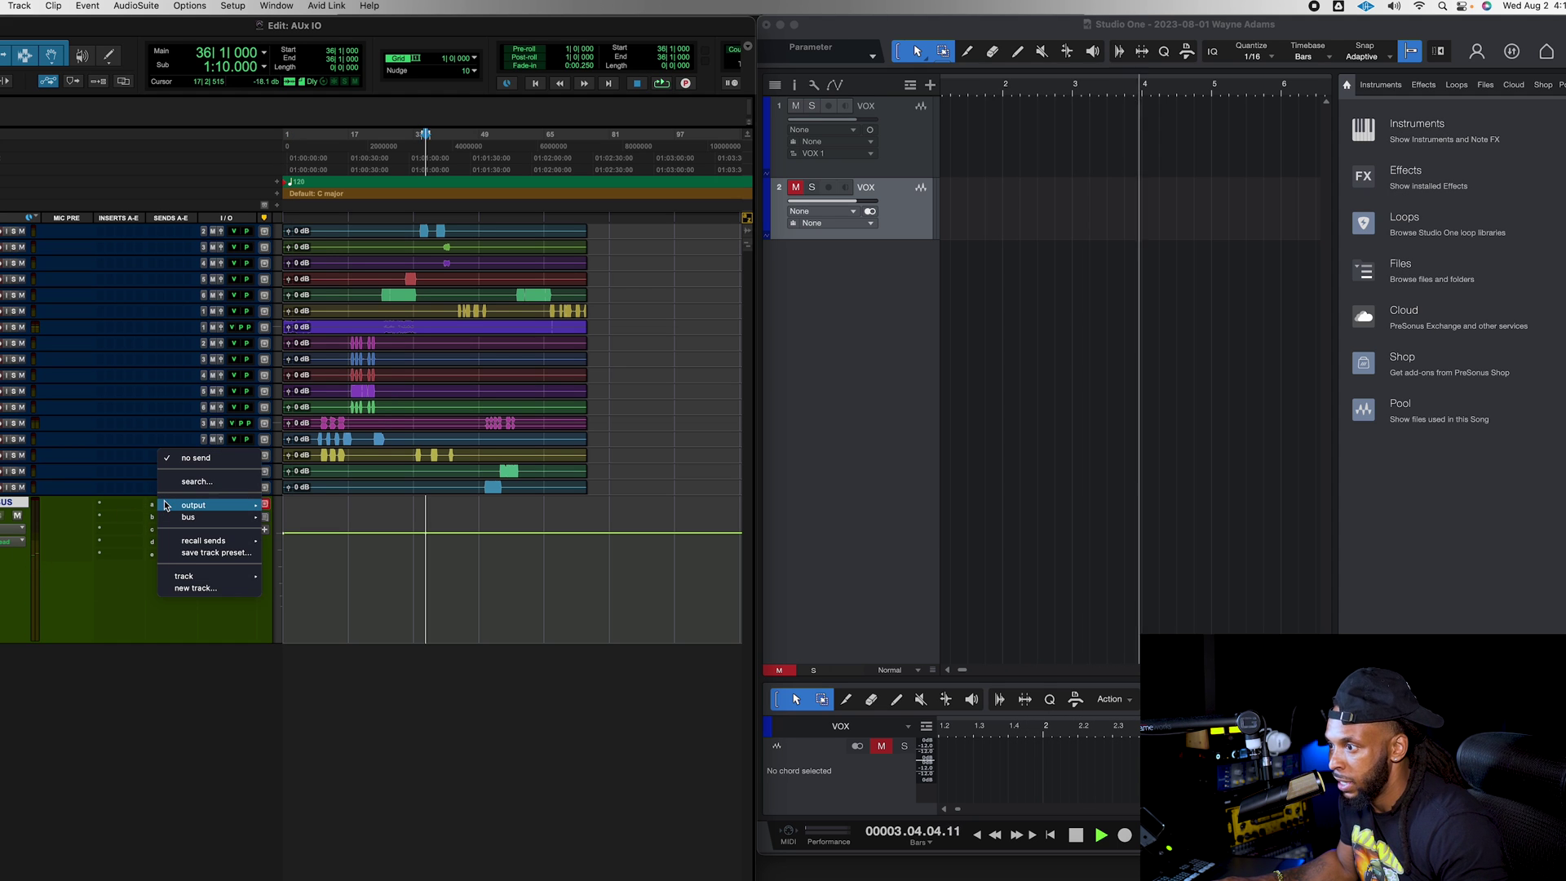
pyautogui.moveTo(181, 505)
pyautogui.scroll(-5, 411, 718)
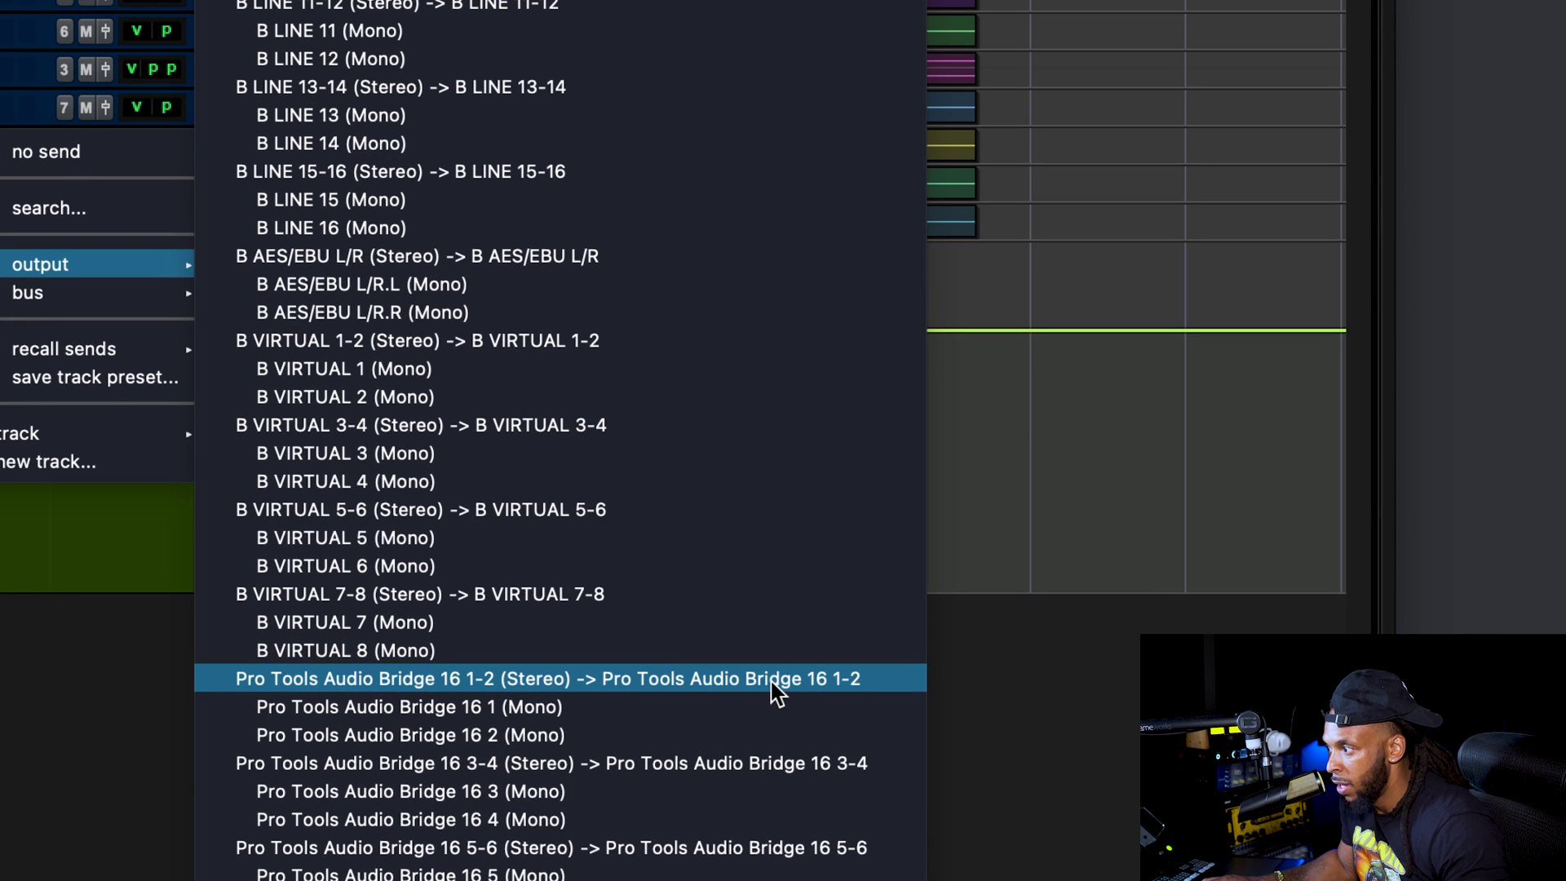
pyautogui.click(851, 684)
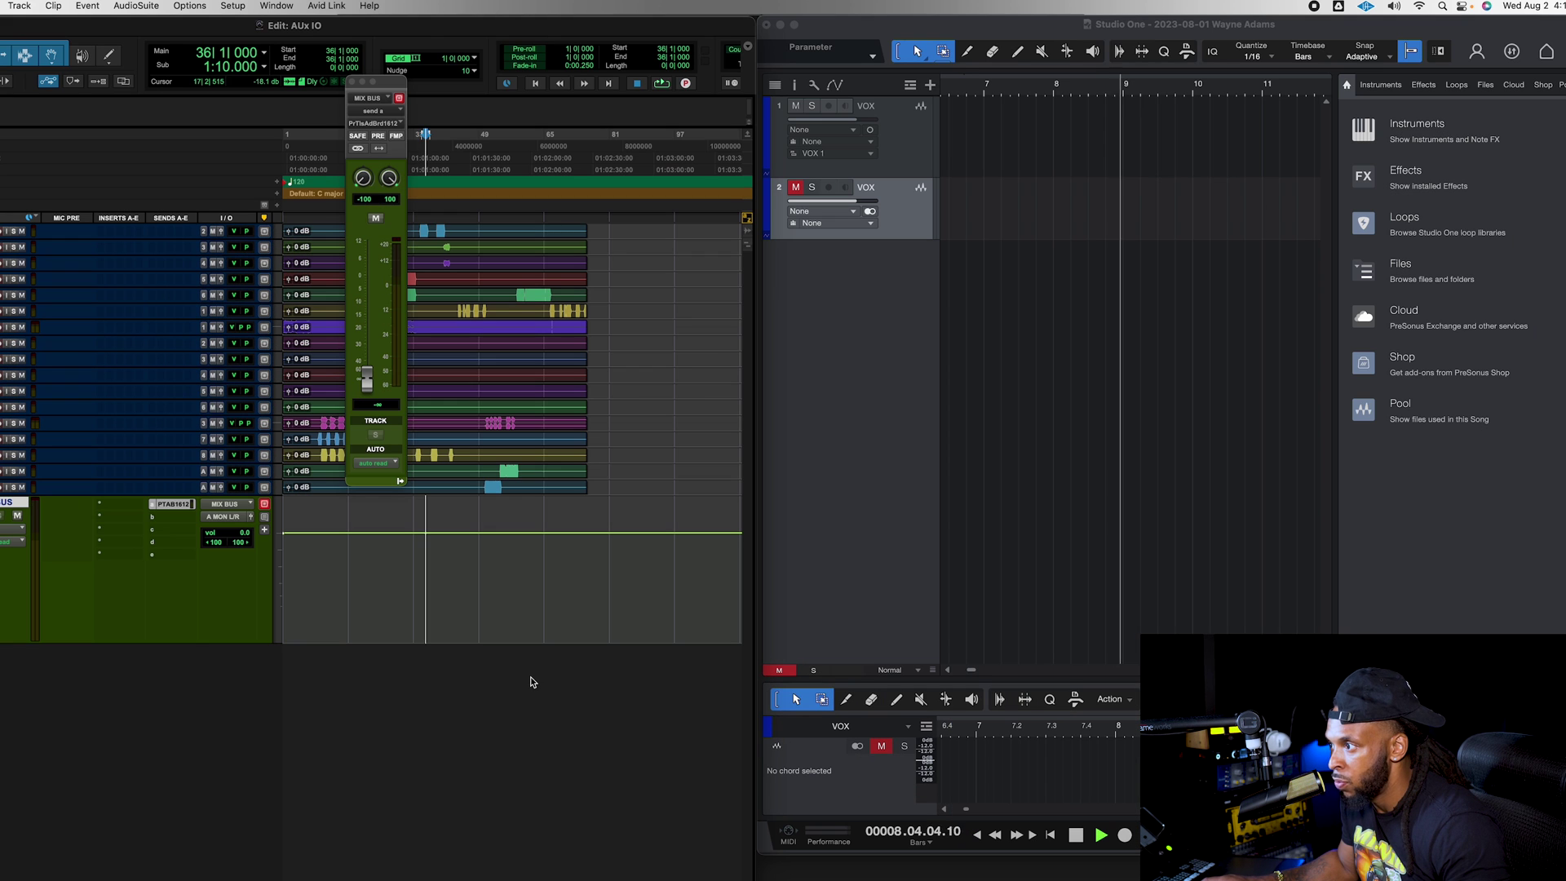
pyautogui.keyDown('alt'); pyautogui.click(372, 322); pyautogui.keyUp('alt')
# Switch to Studio One, stop playback with the playhead at the song start, and unmute the second VOX track.
pyautogui.click(902, 332)
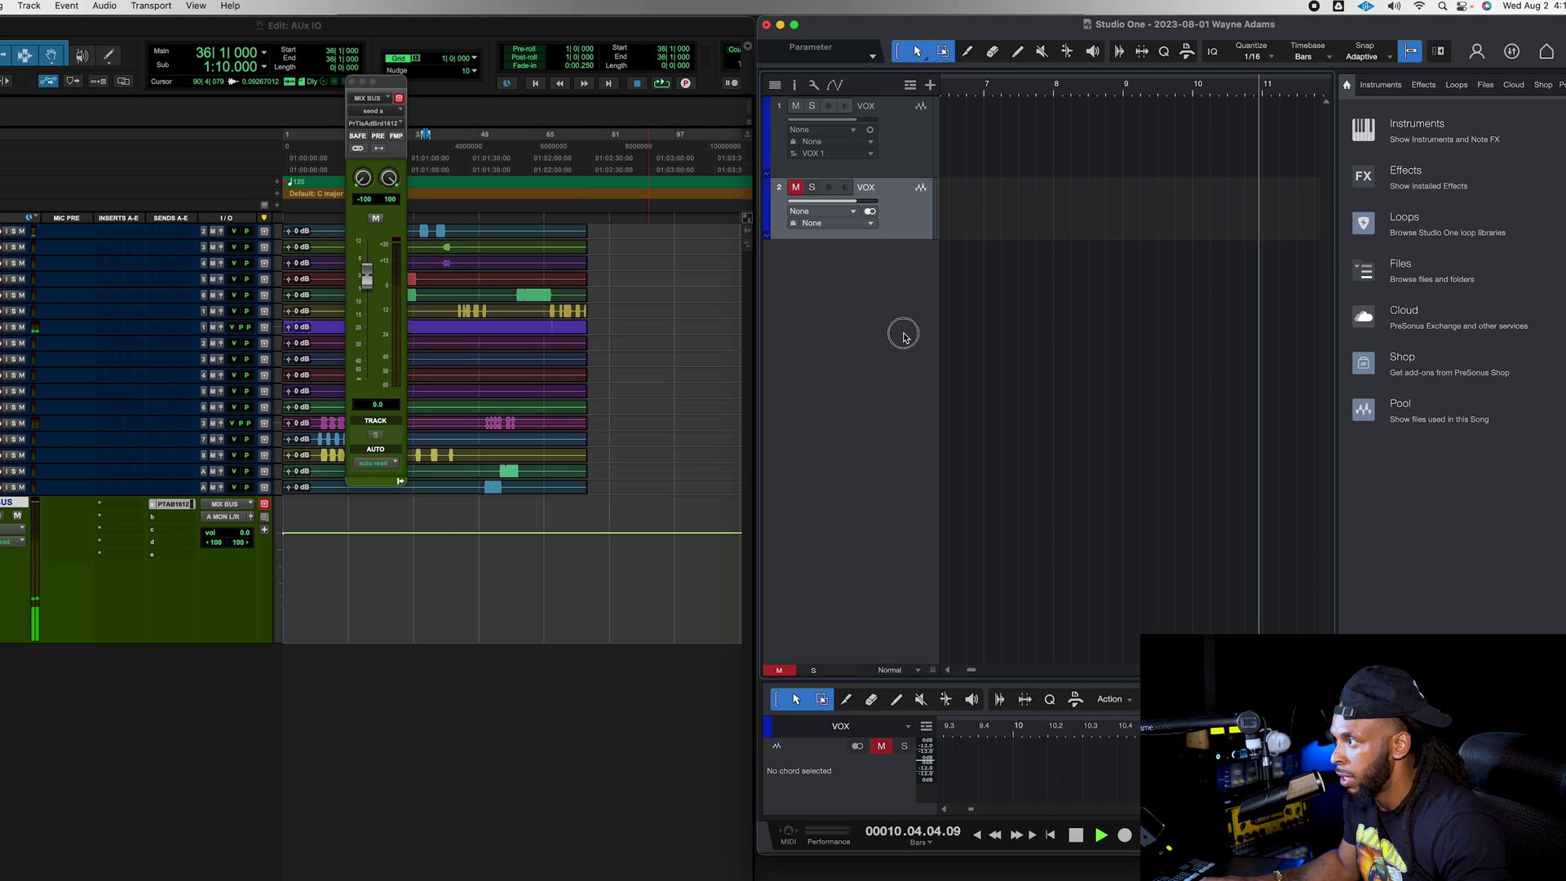
pyautogui.press('space')
pyautogui.click(1102, 101)
pyautogui.press(',')
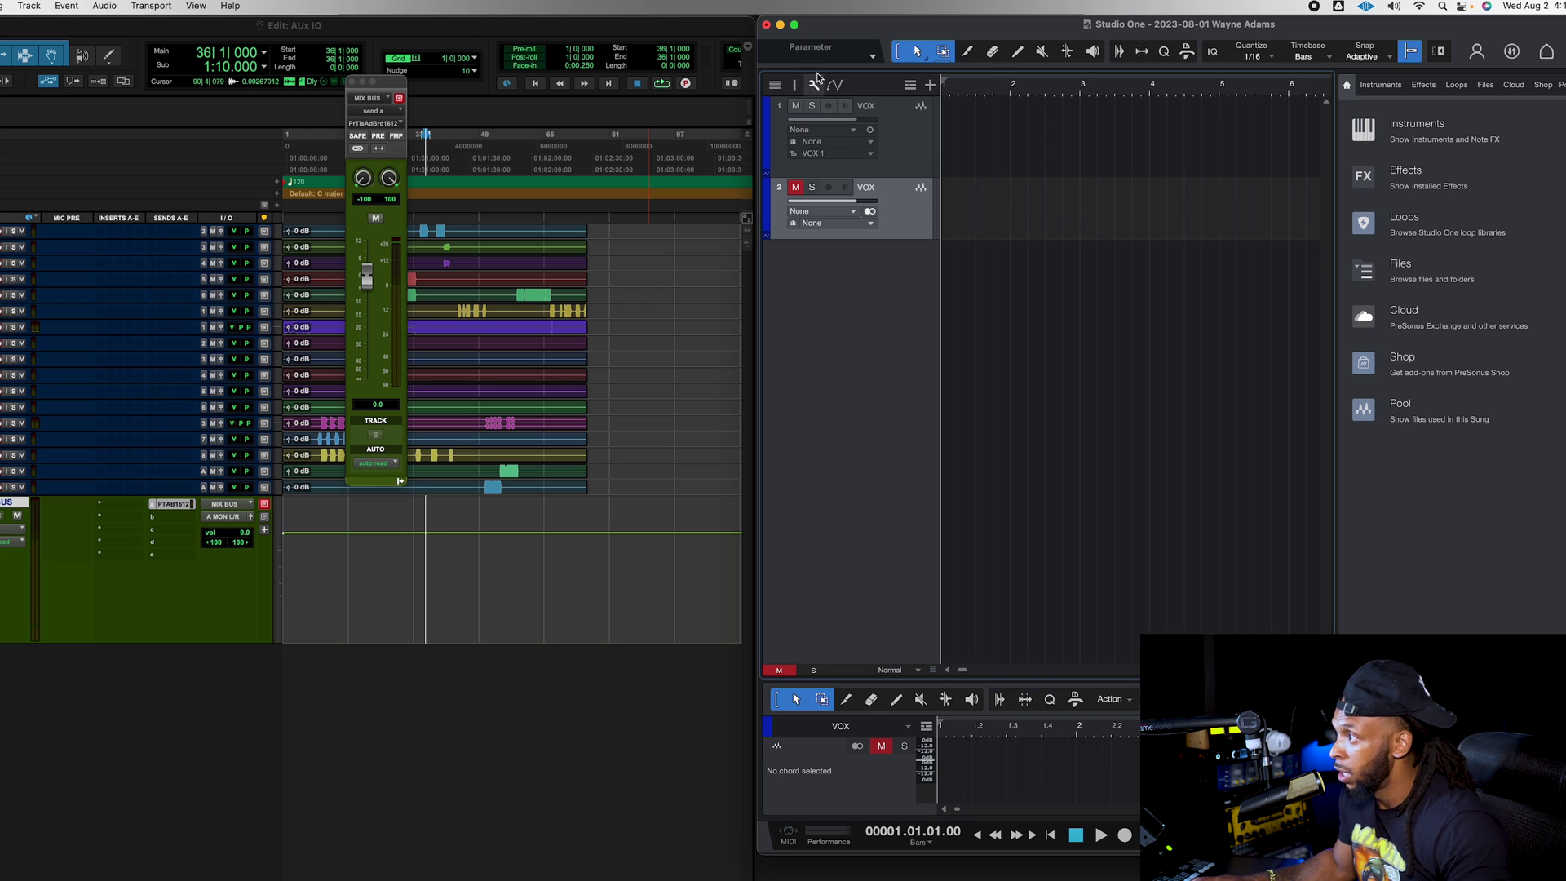
pyautogui.click(795, 190)
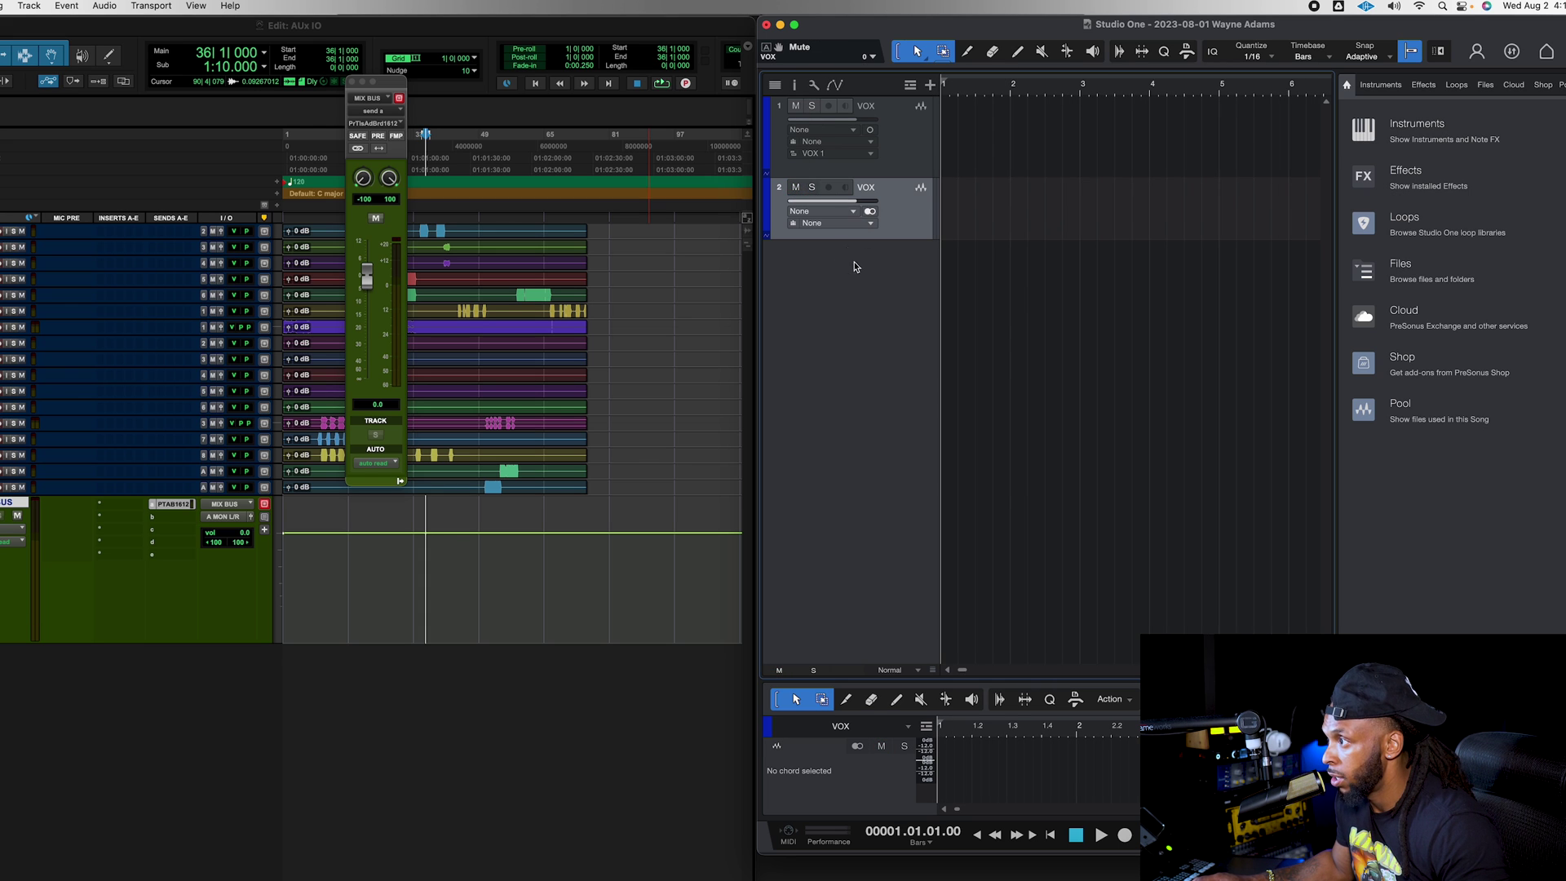
# Set the second VOX track's input to MUSIC and arm it for recording with input monitoring.
pyautogui.click(835, 212)
pyautogui.click(892, 242)
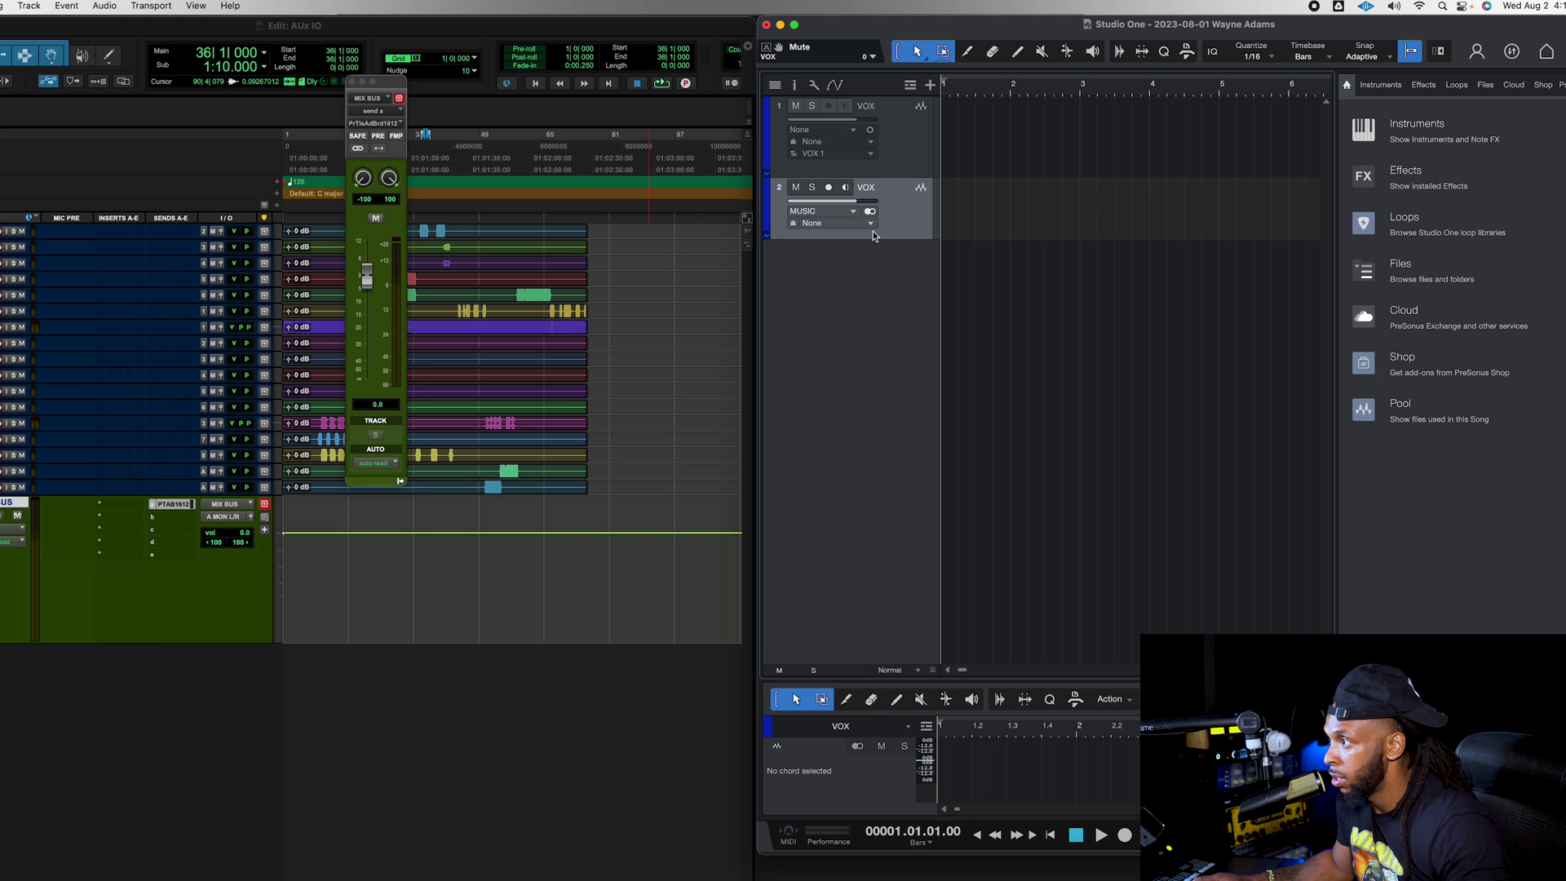
pyautogui.click(828, 187)
# Switch to Pro Tools and play the session from bar 47 to check the signal reaching Studio One's armed VOX track.
pyautogui.click(506, 26)
pyautogui.click(474, 212)
pyautogui.press('space')
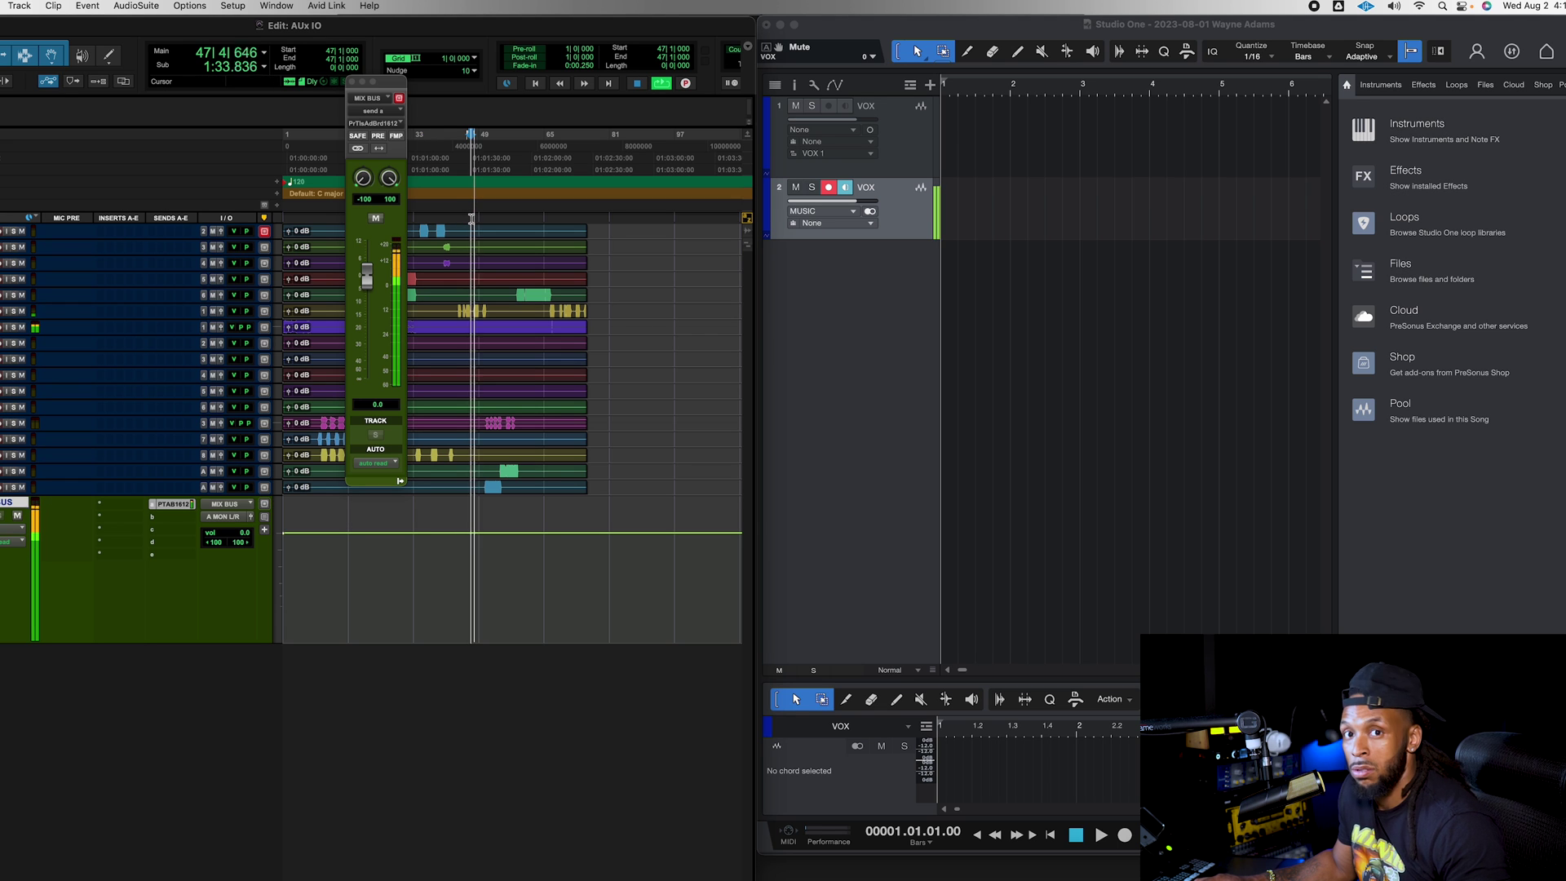
pyautogui.press('space')
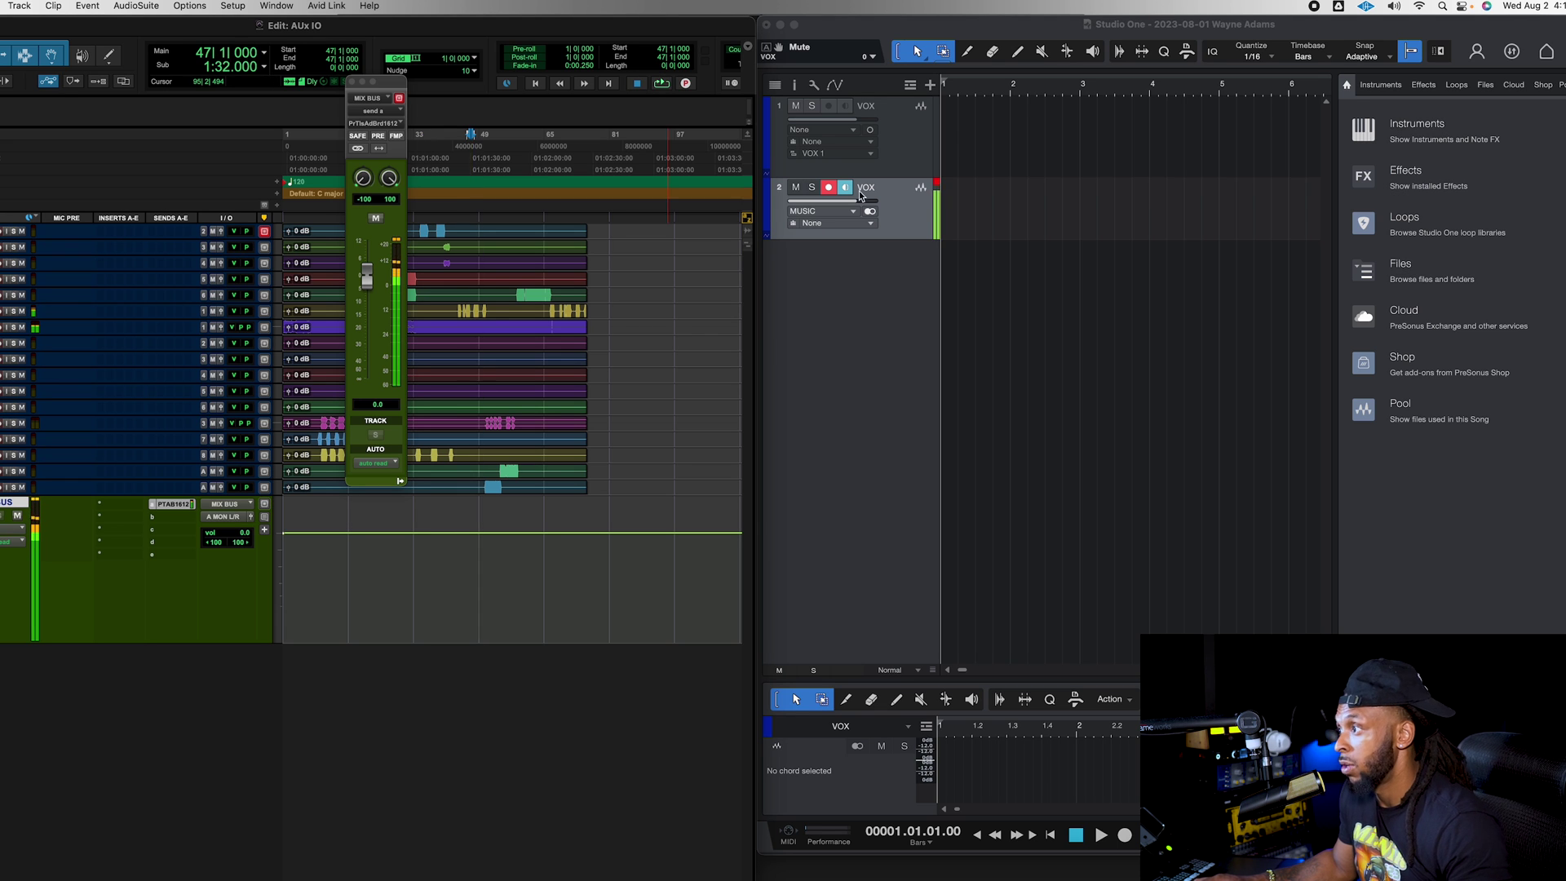
pyautogui.click(934, 193)
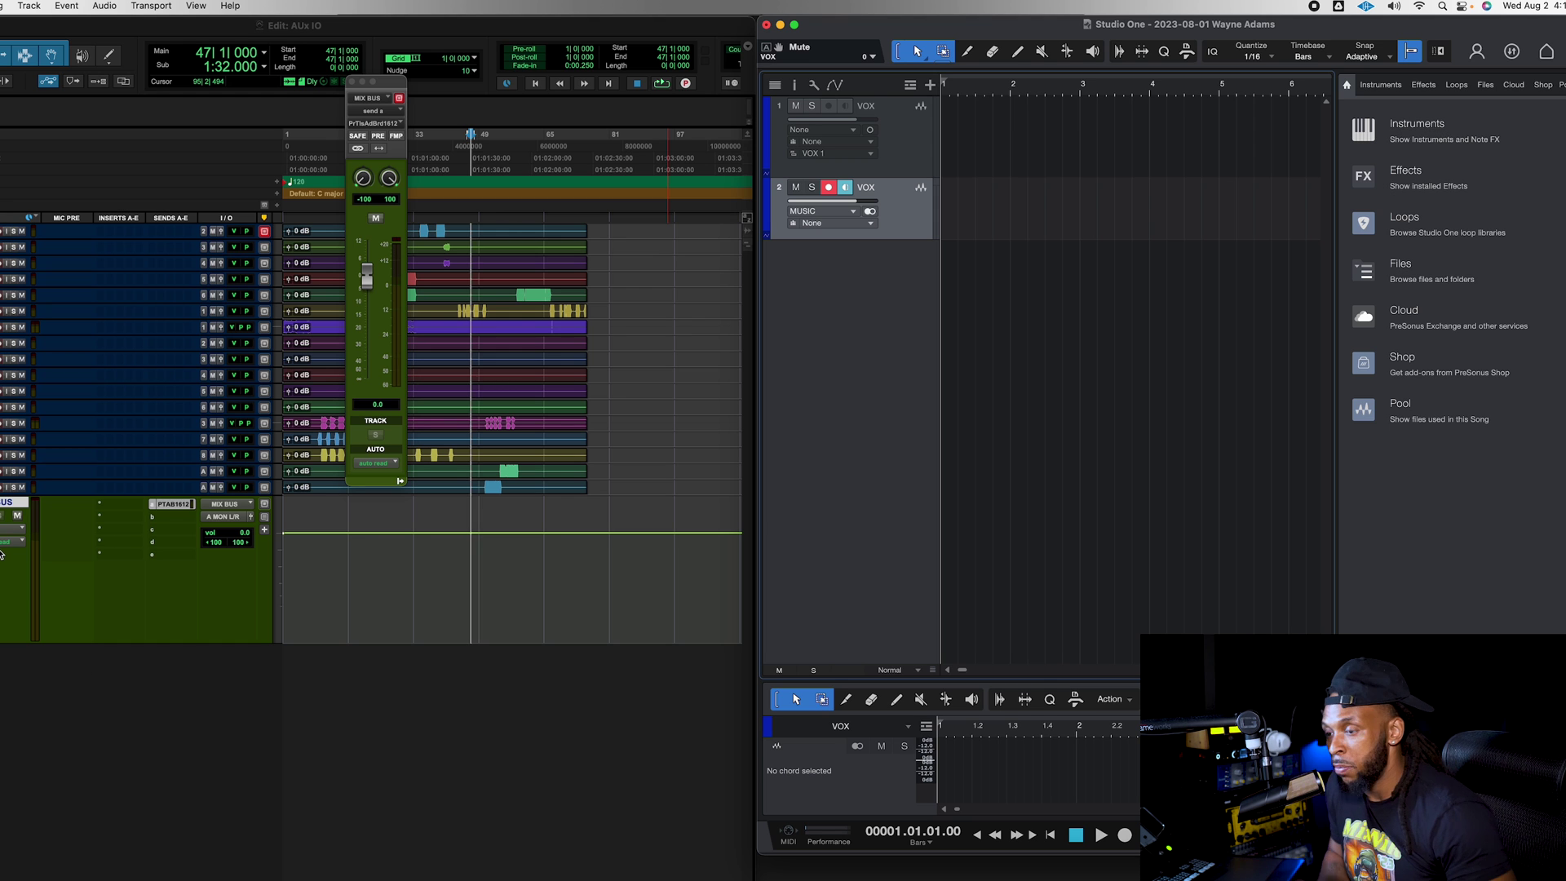
pyautogui.press('t')
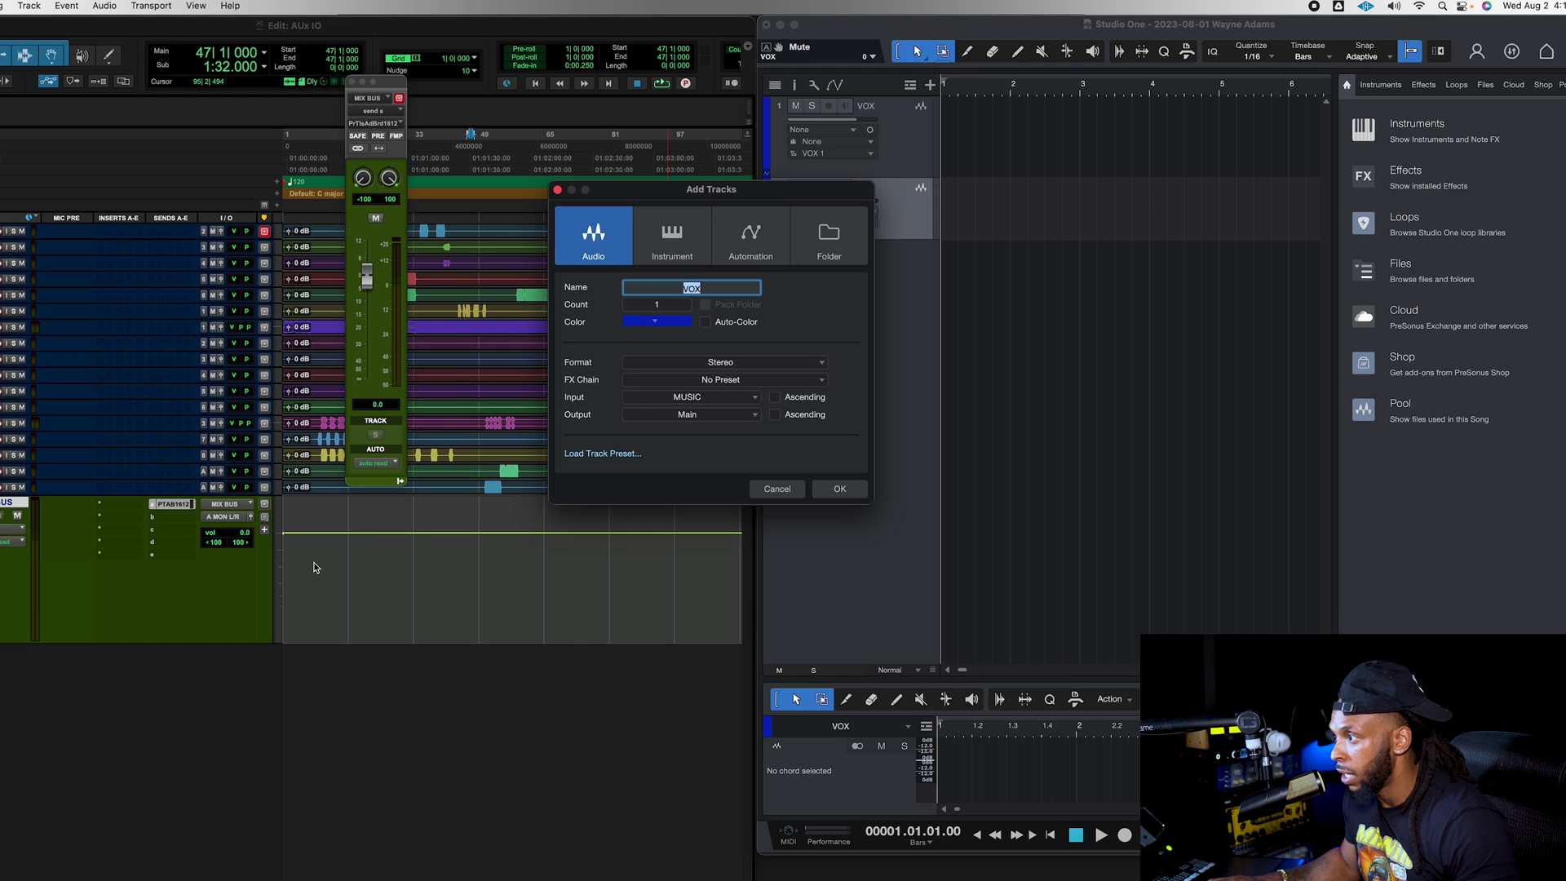
pyautogui.click(839, 489)
# Switch to Pro Tools and create one mono Aux Input track.
pyautogui.click(614, 727)
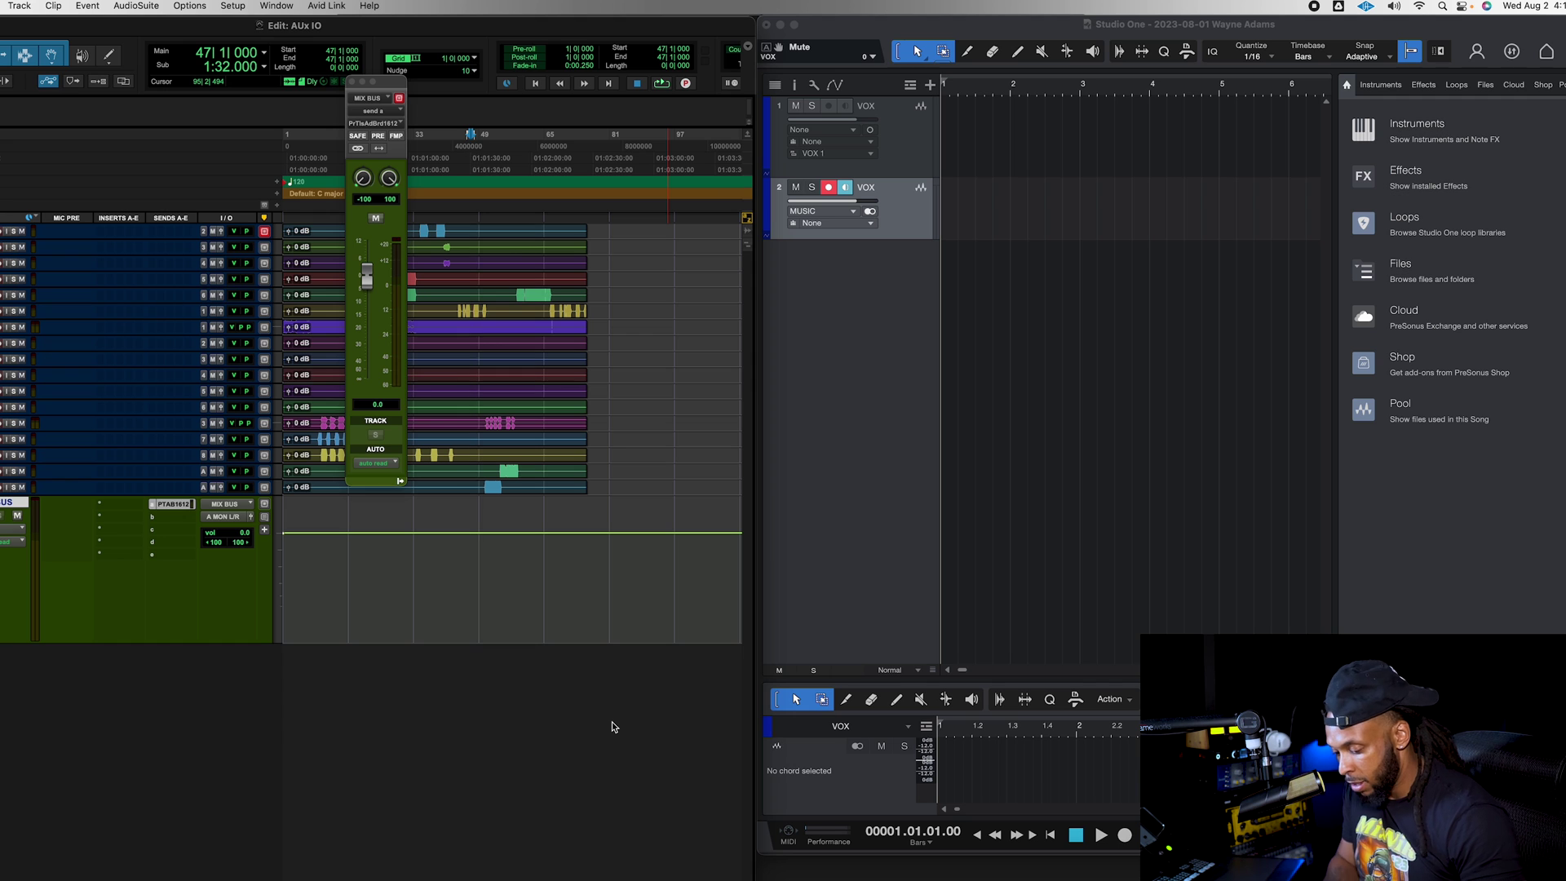
pyautogui.press('super+shift+n')
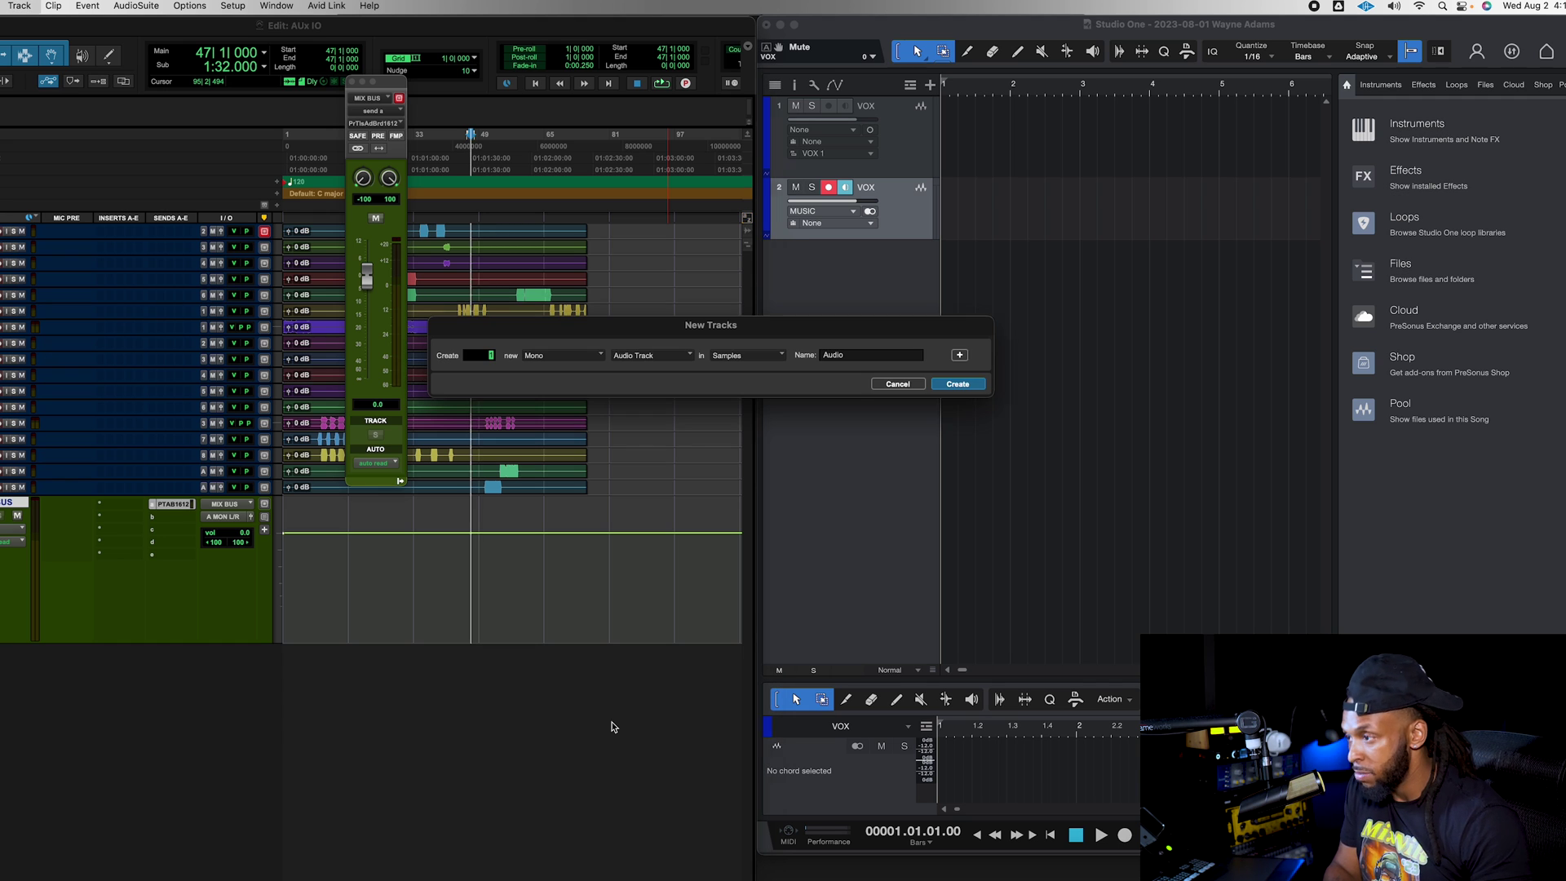
pyautogui.click(659, 356)
pyautogui.click(670, 369)
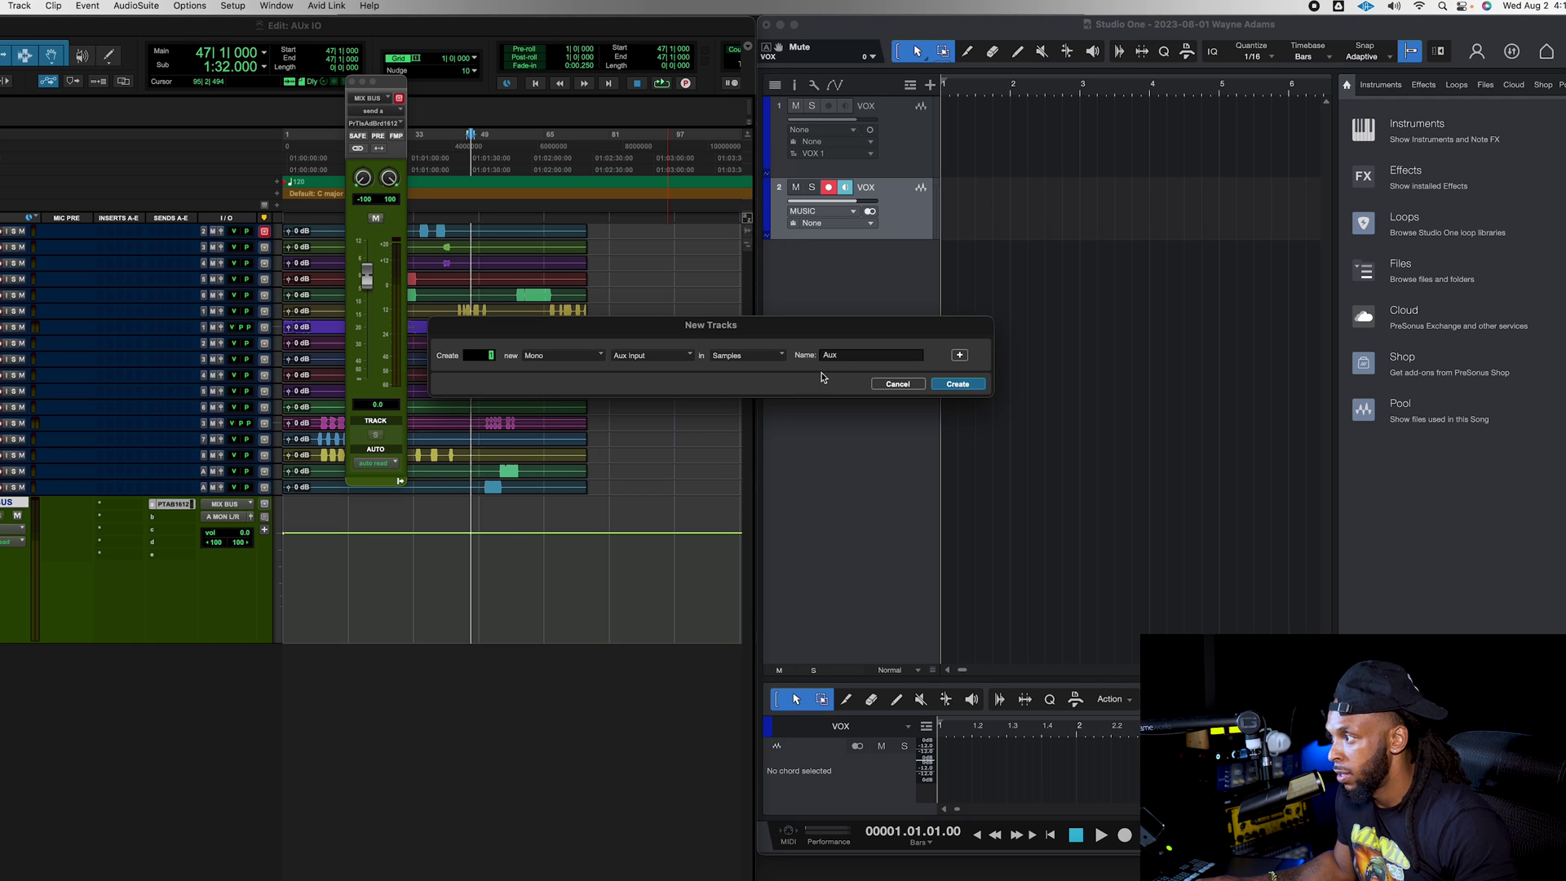
pyautogui.click(953, 387)
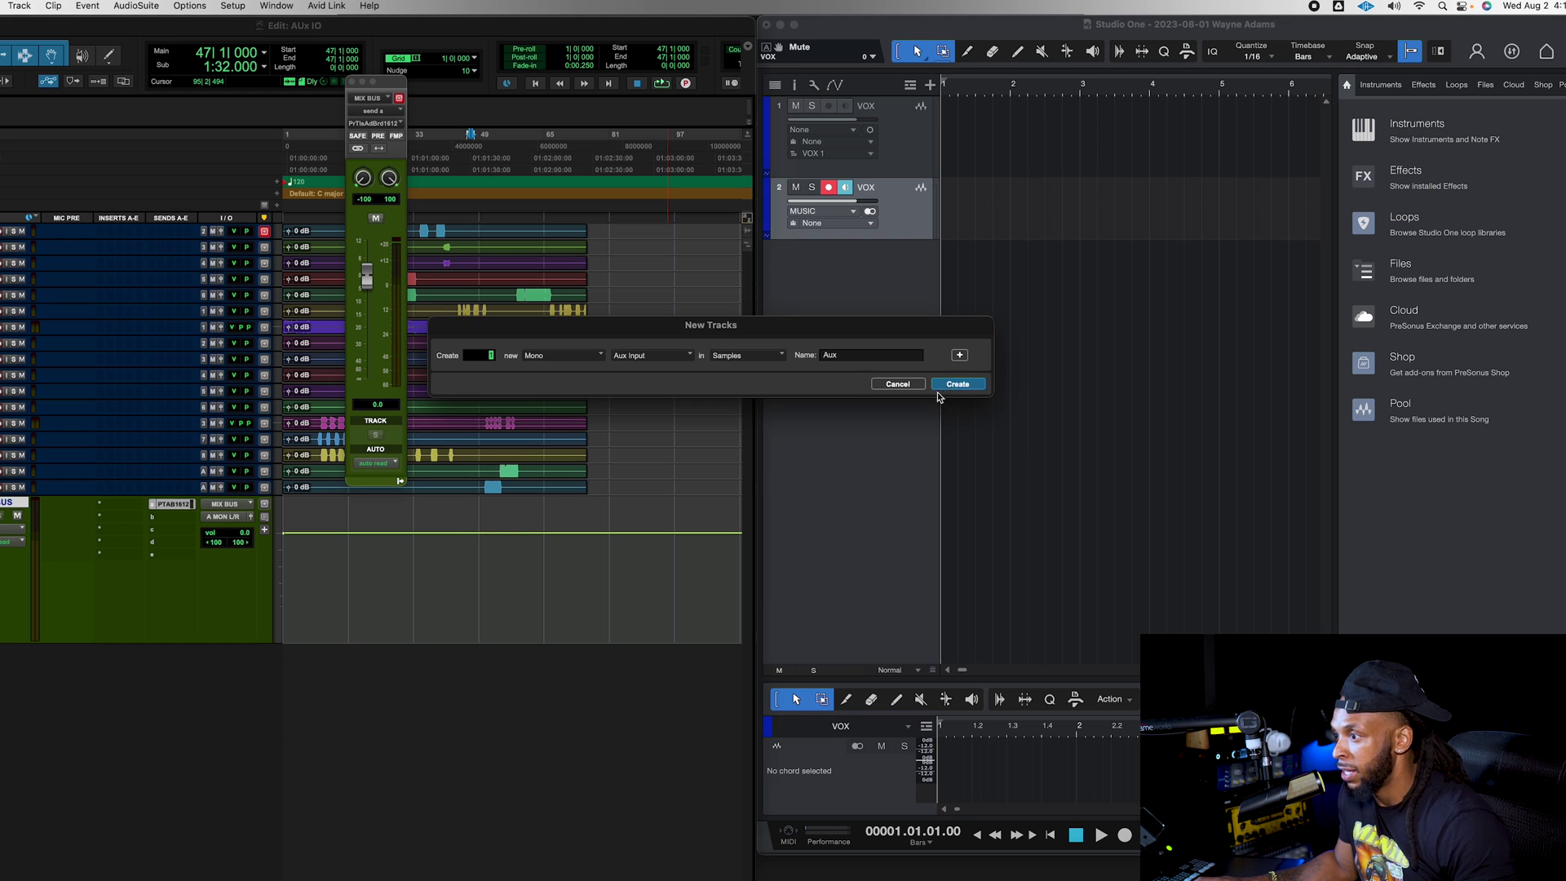
# Set the new aux track's input to the interface channel A MIC/LINE/HIZ 1 (Mono).
pyautogui.click(216, 654)
pyautogui.moveTo(214, 657)
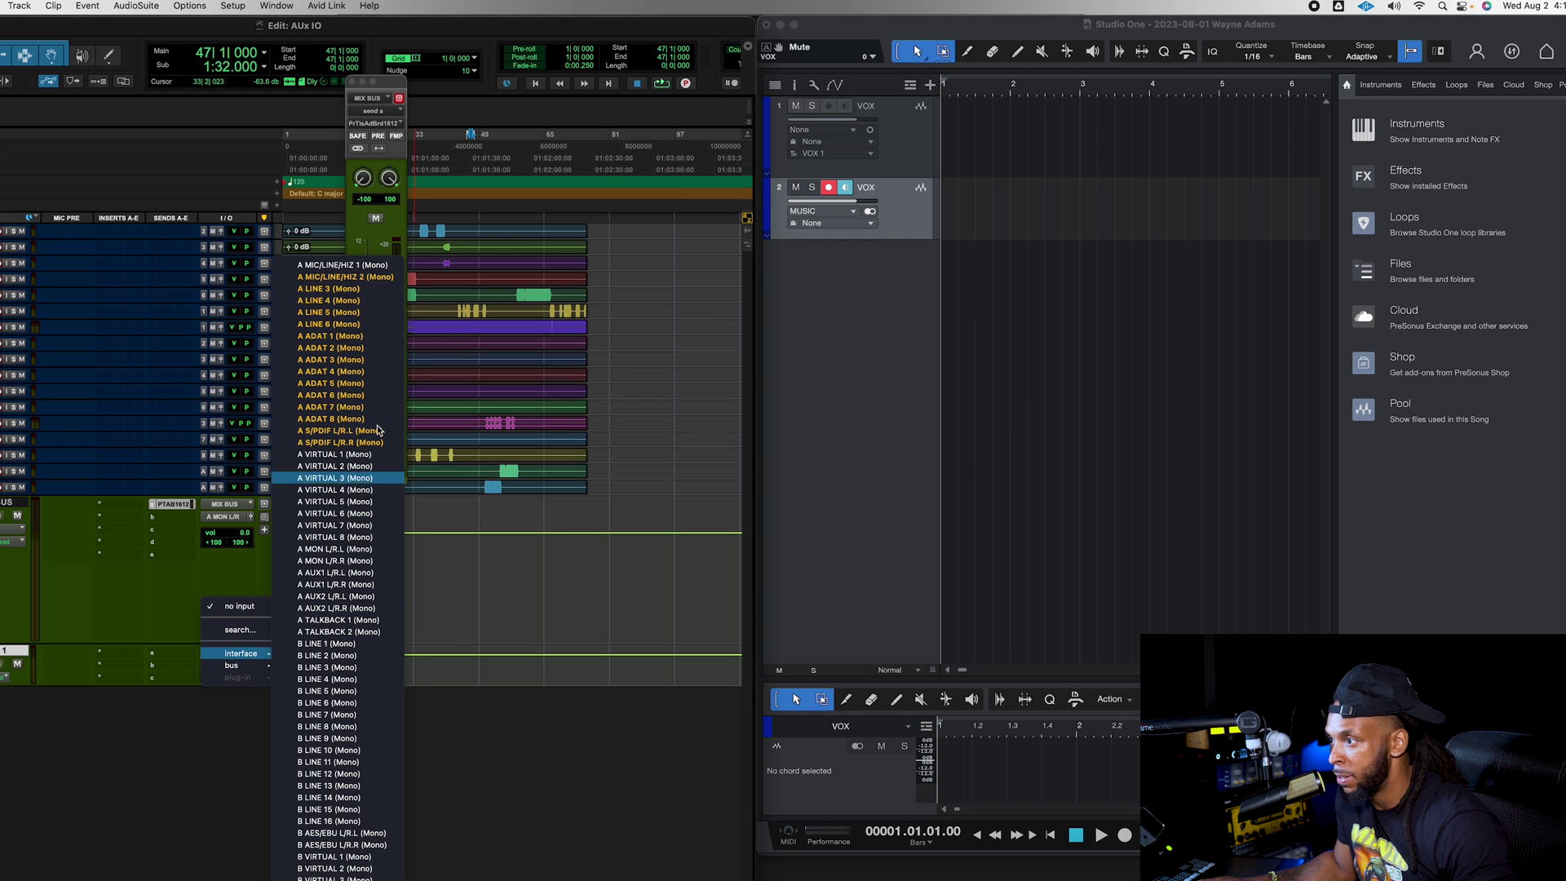
pyautogui.click(359, 268)
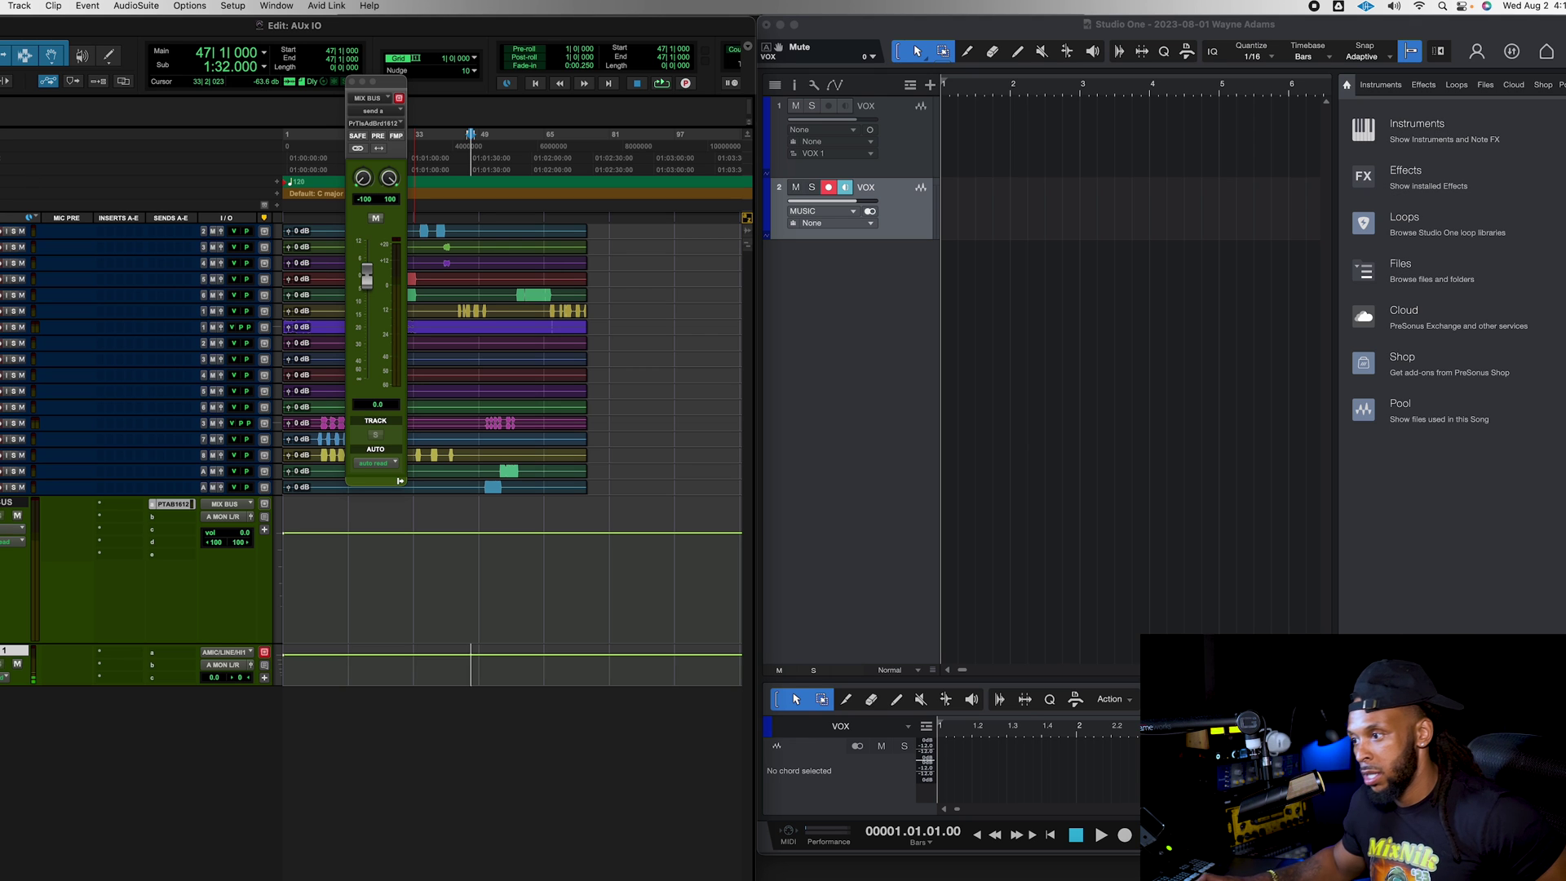
pyautogui.click(18, 665)
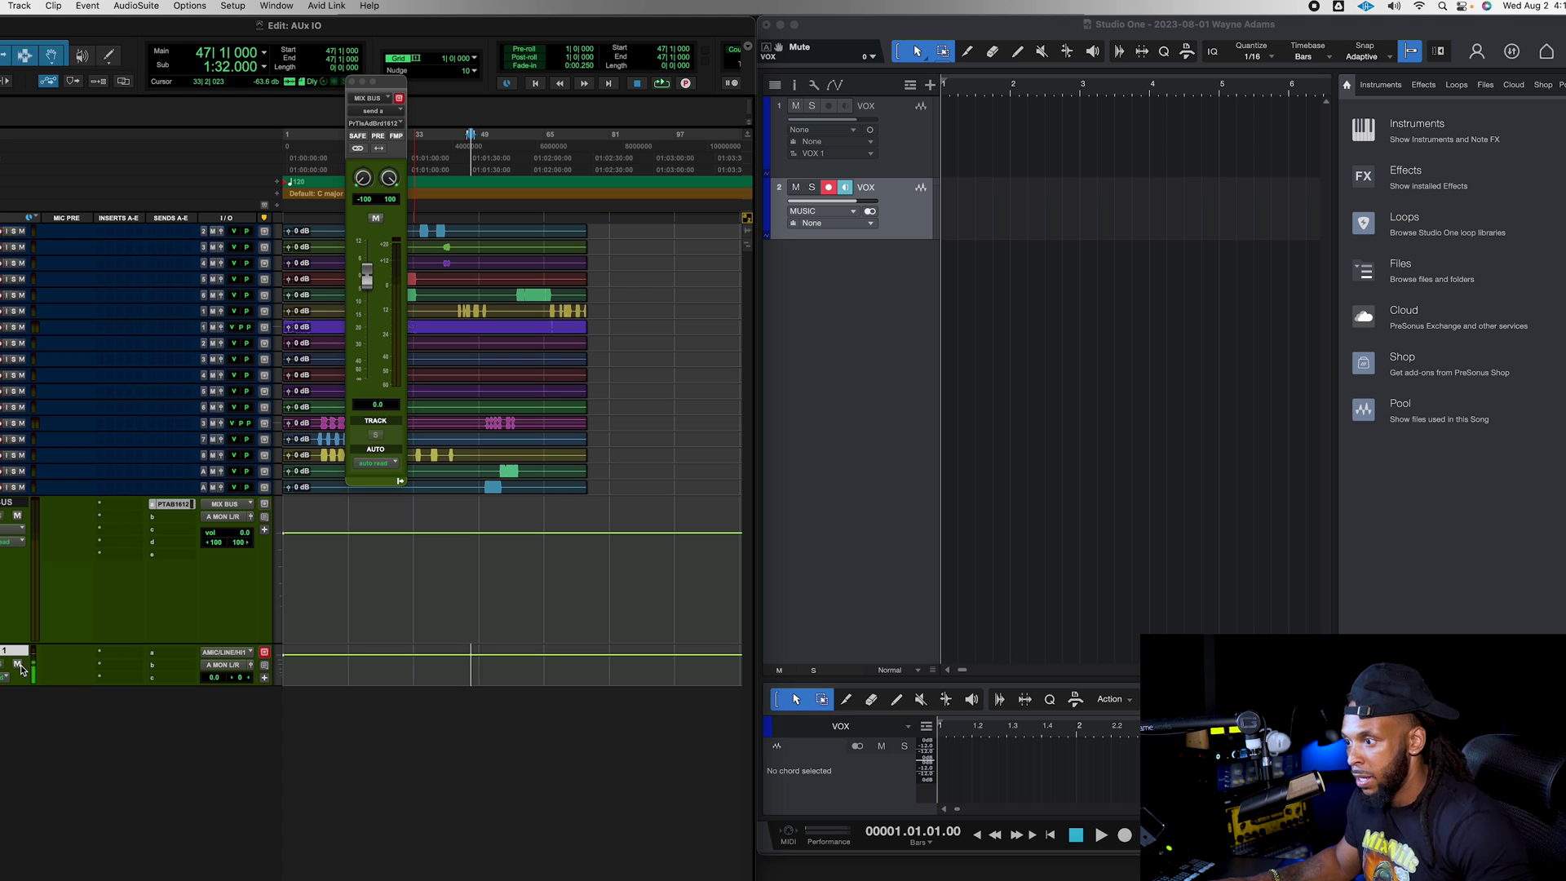
# Add a send on the new aux track to the mono output Pro Tools Audio Bridge 16 3.
pyautogui.click(126, 671)
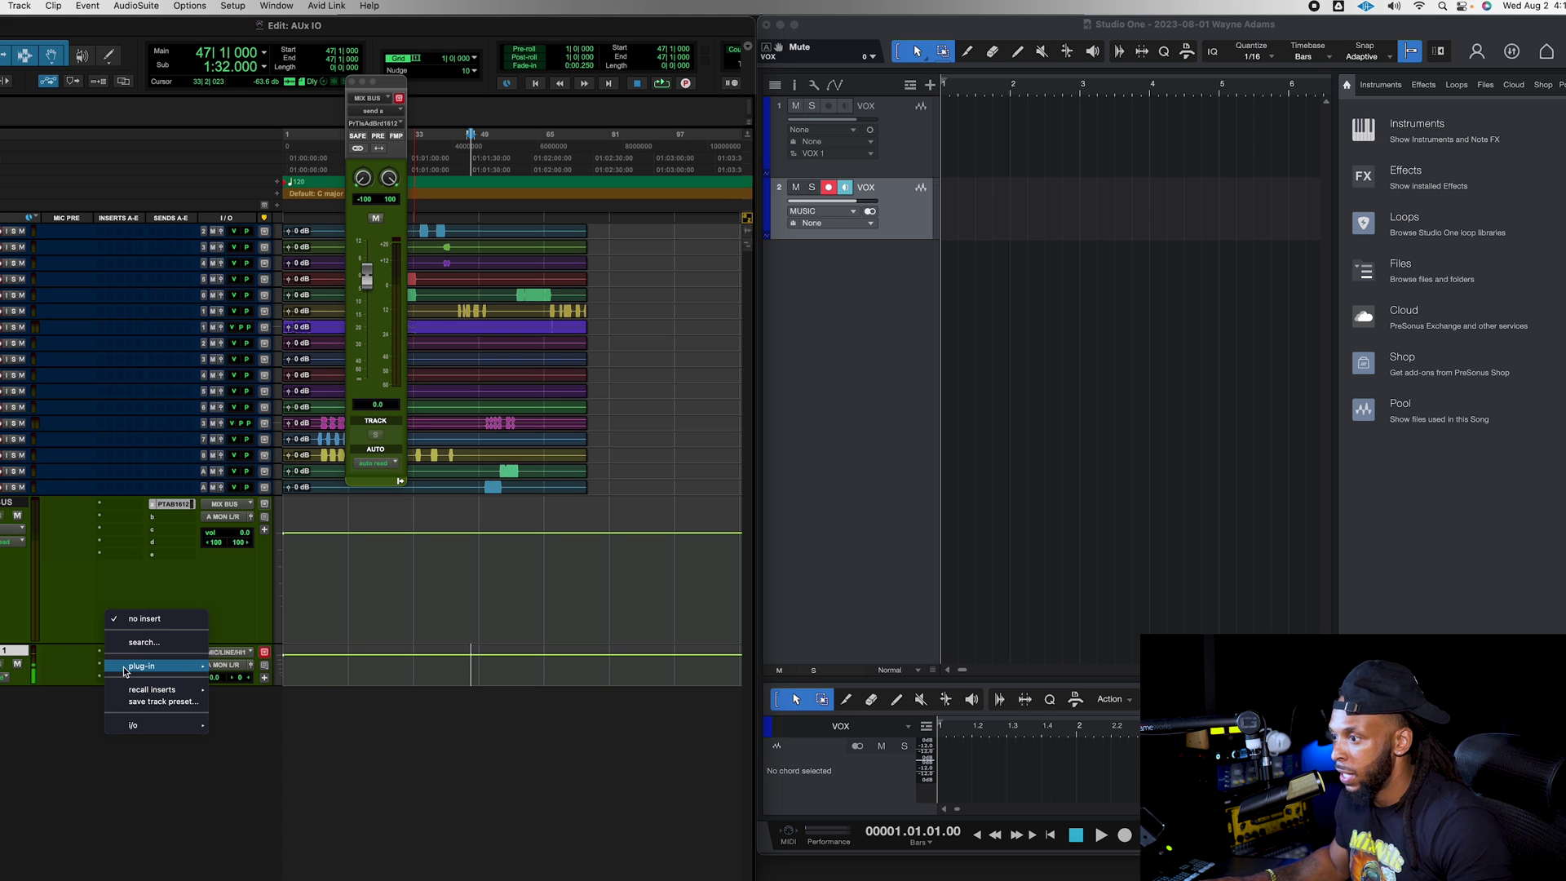
pyautogui.press('Escape')
pyautogui.click(181, 658)
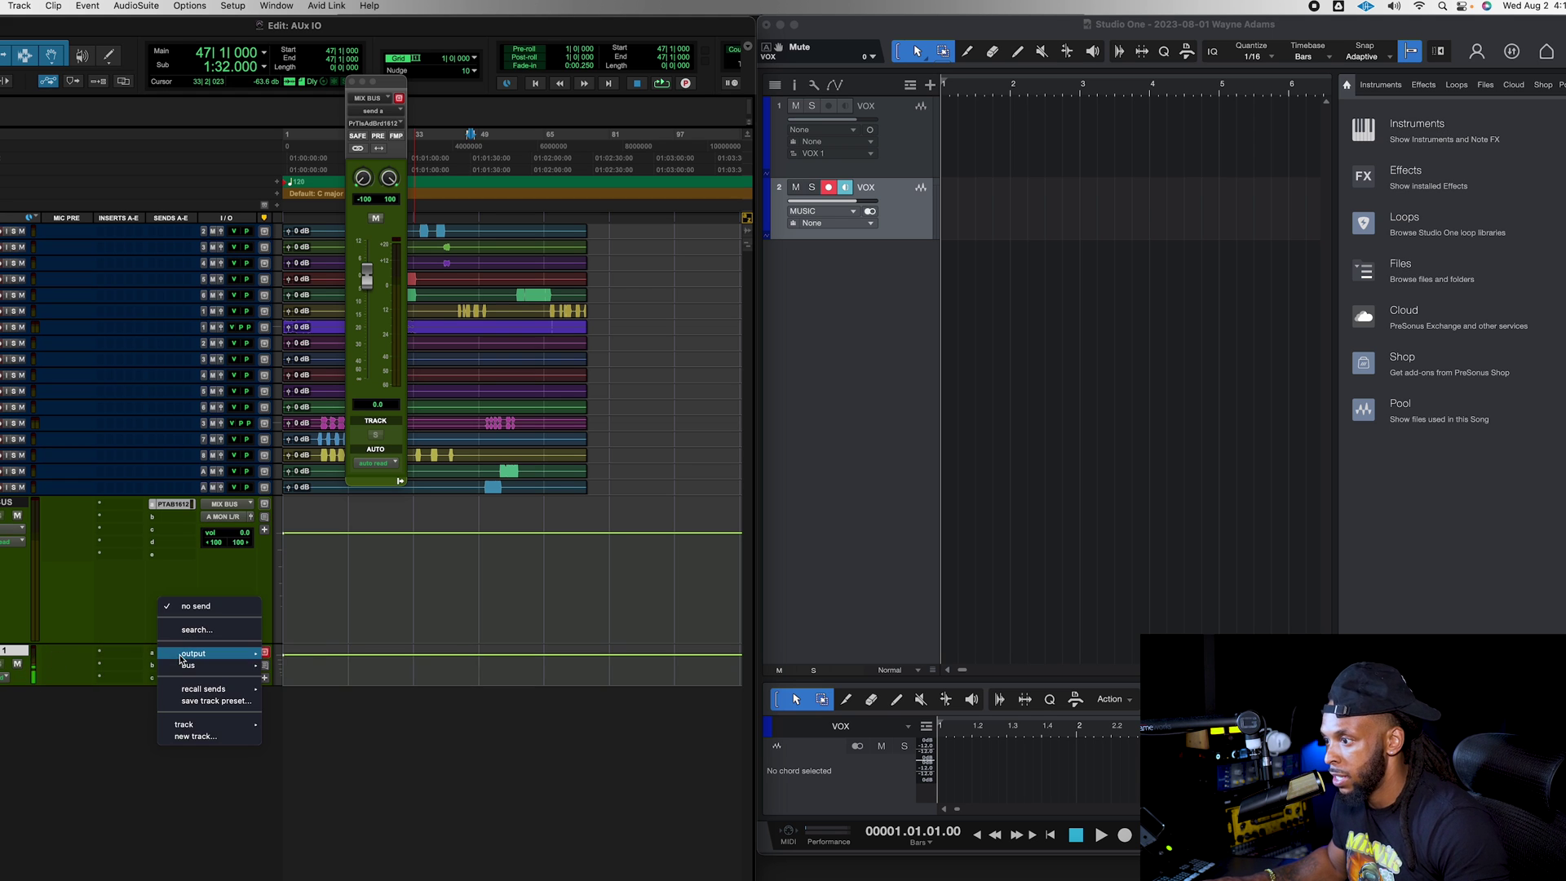
pyautogui.moveTo(194, 654)
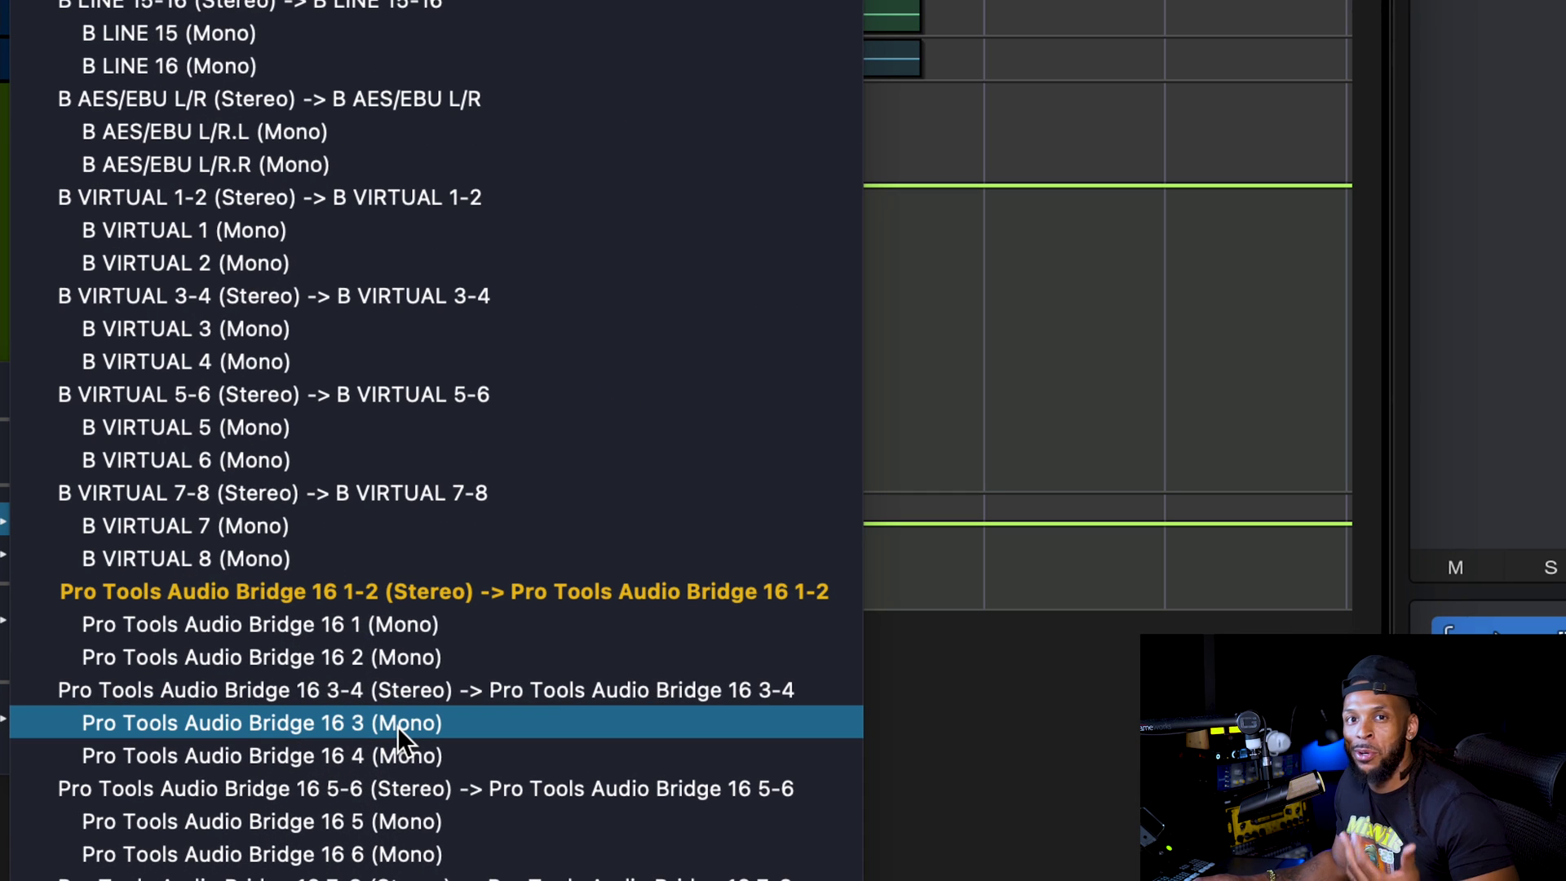
pyautogui.click(398, 727)
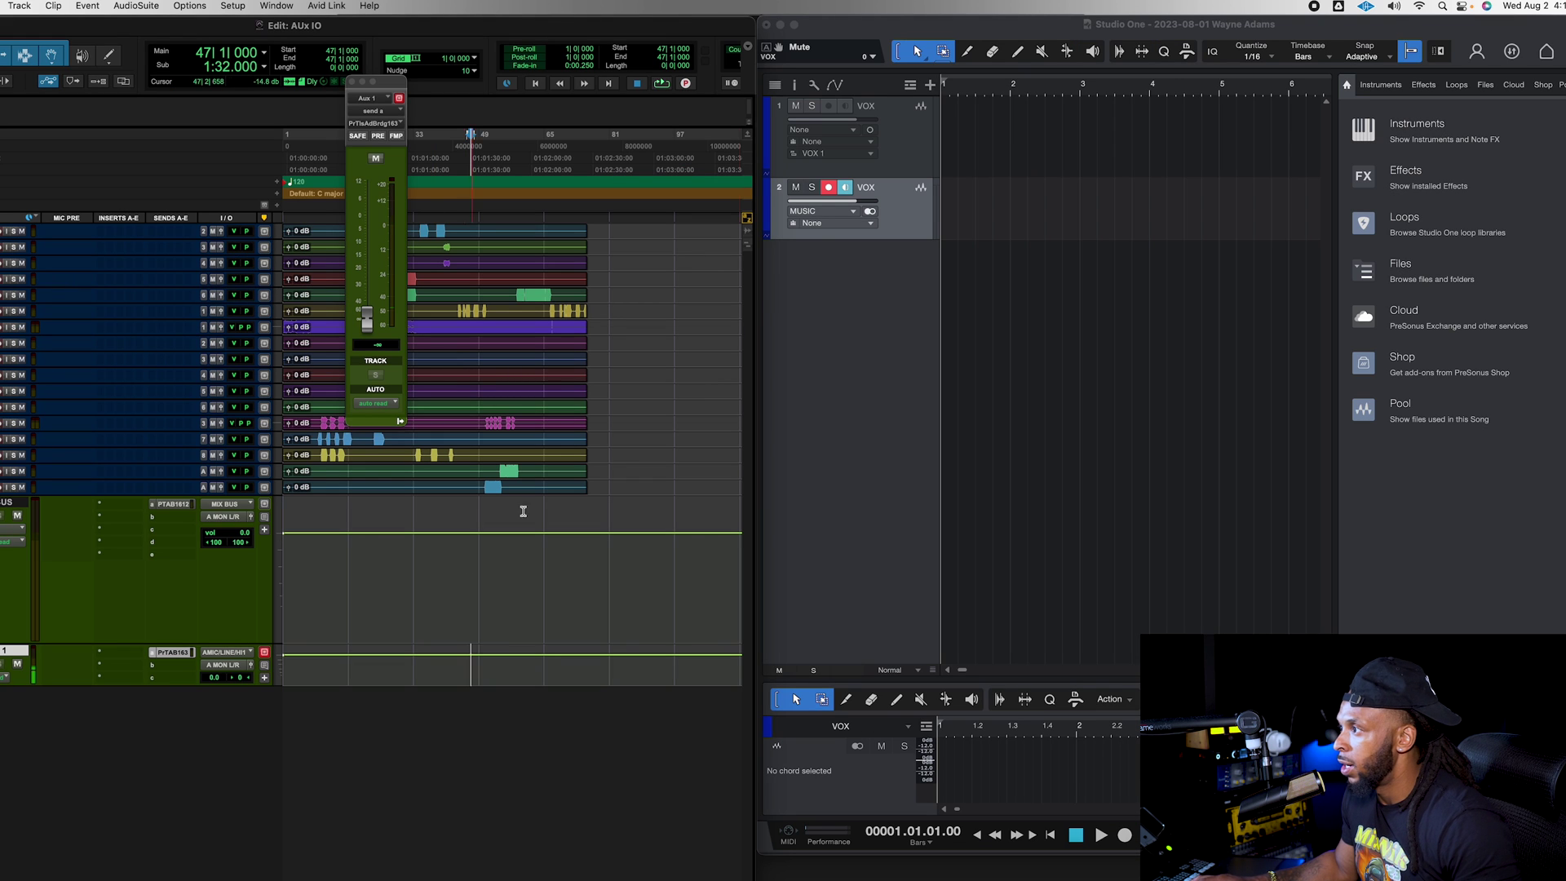
# Switch to Studio One, set the first VOX track's input to MIC, and arm it for recording with input monitoring.
pyautogui.click(837, 292)
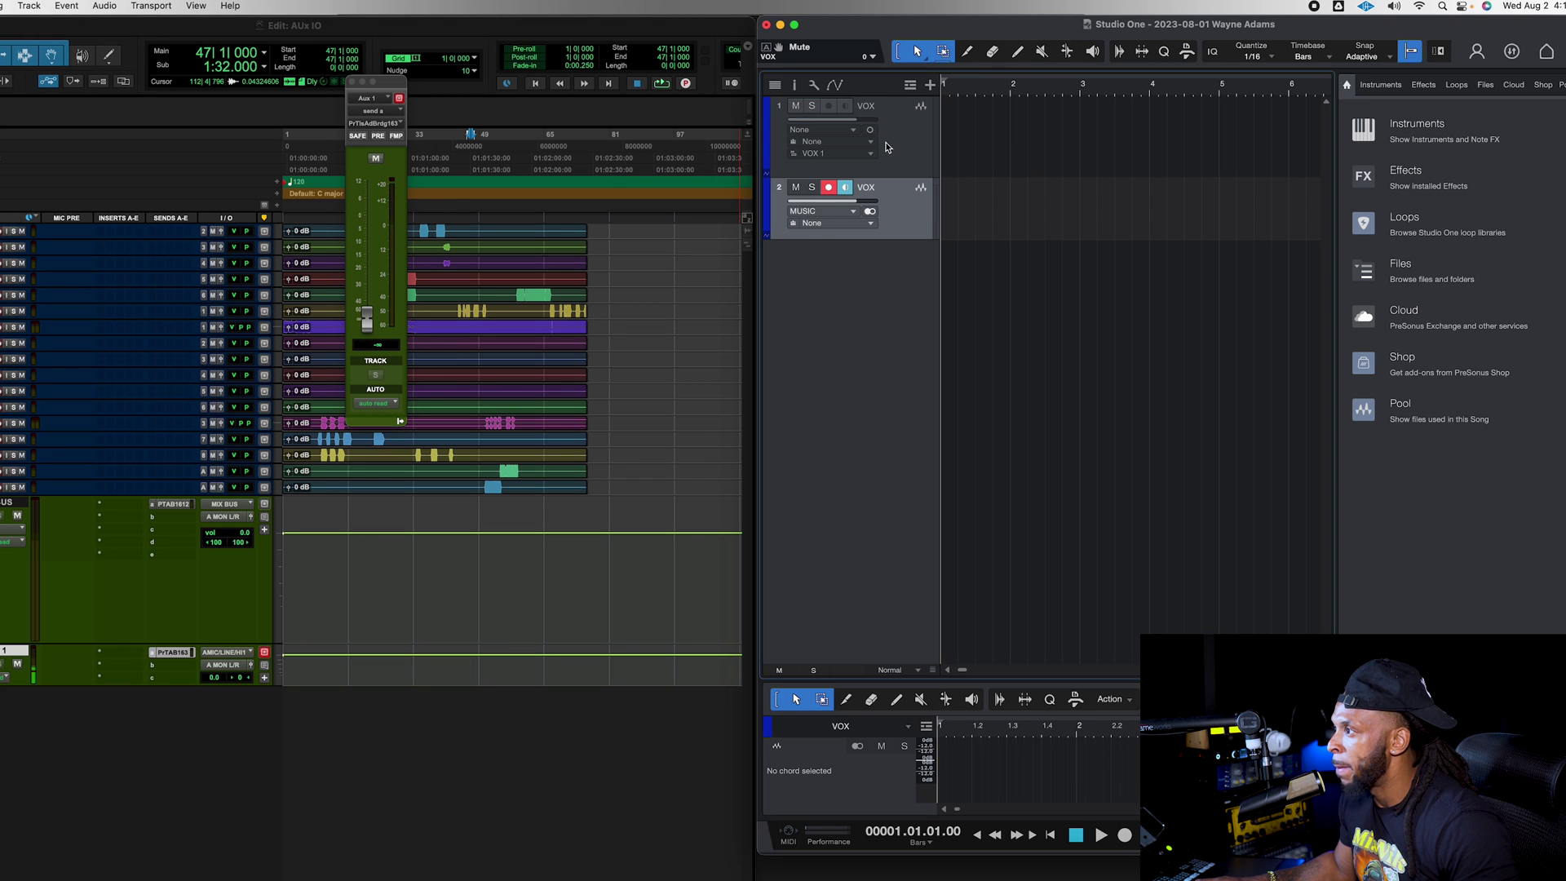
pyautogui.click(830, 132)
pyautogui.click(829, 159)
pyautogui.click(829, 107)
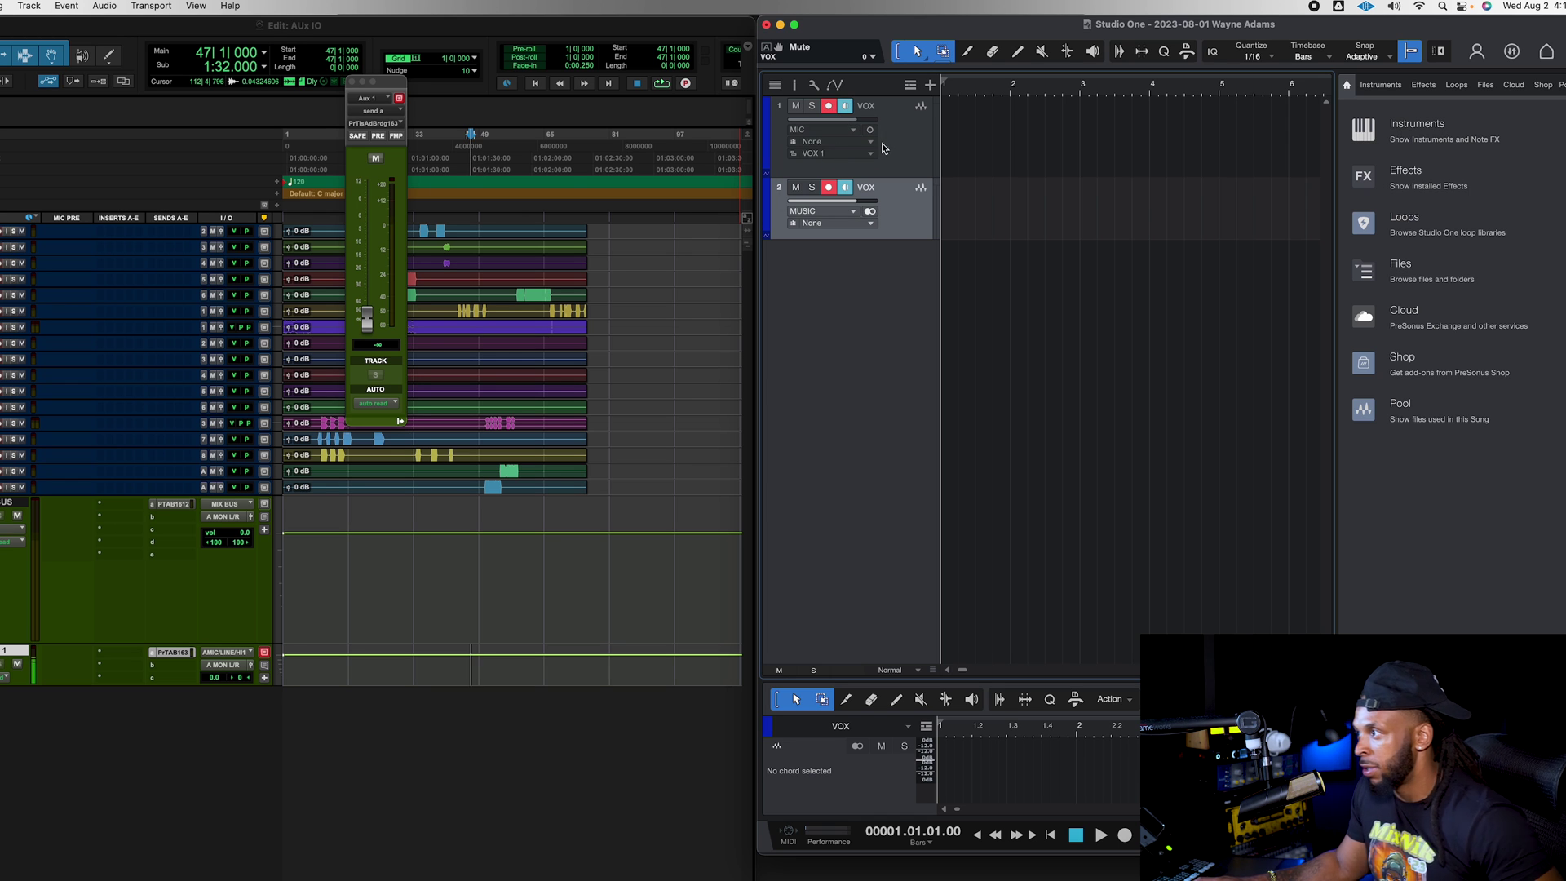
pyautogui.click(911, 145)
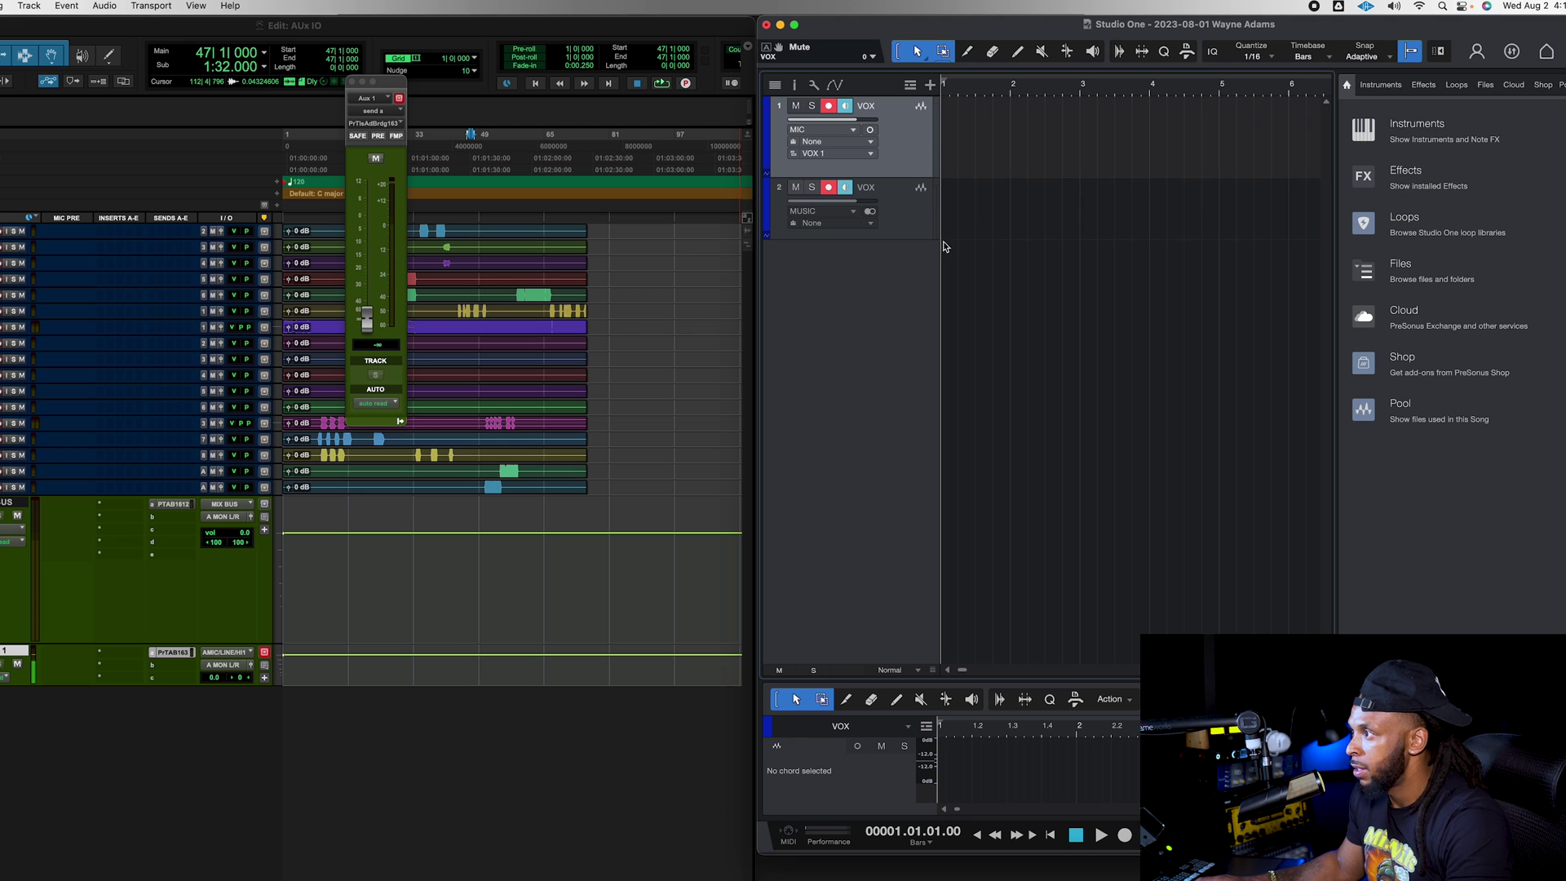
# Set the aux track's send level to 0.0 dB in Pro Tools and return to Studio One.
pyautogui.click(364, 323)
pyautogui.keyDown('alt'); pyautogui.click(364, 323); pyautogui.keyUp('alt')
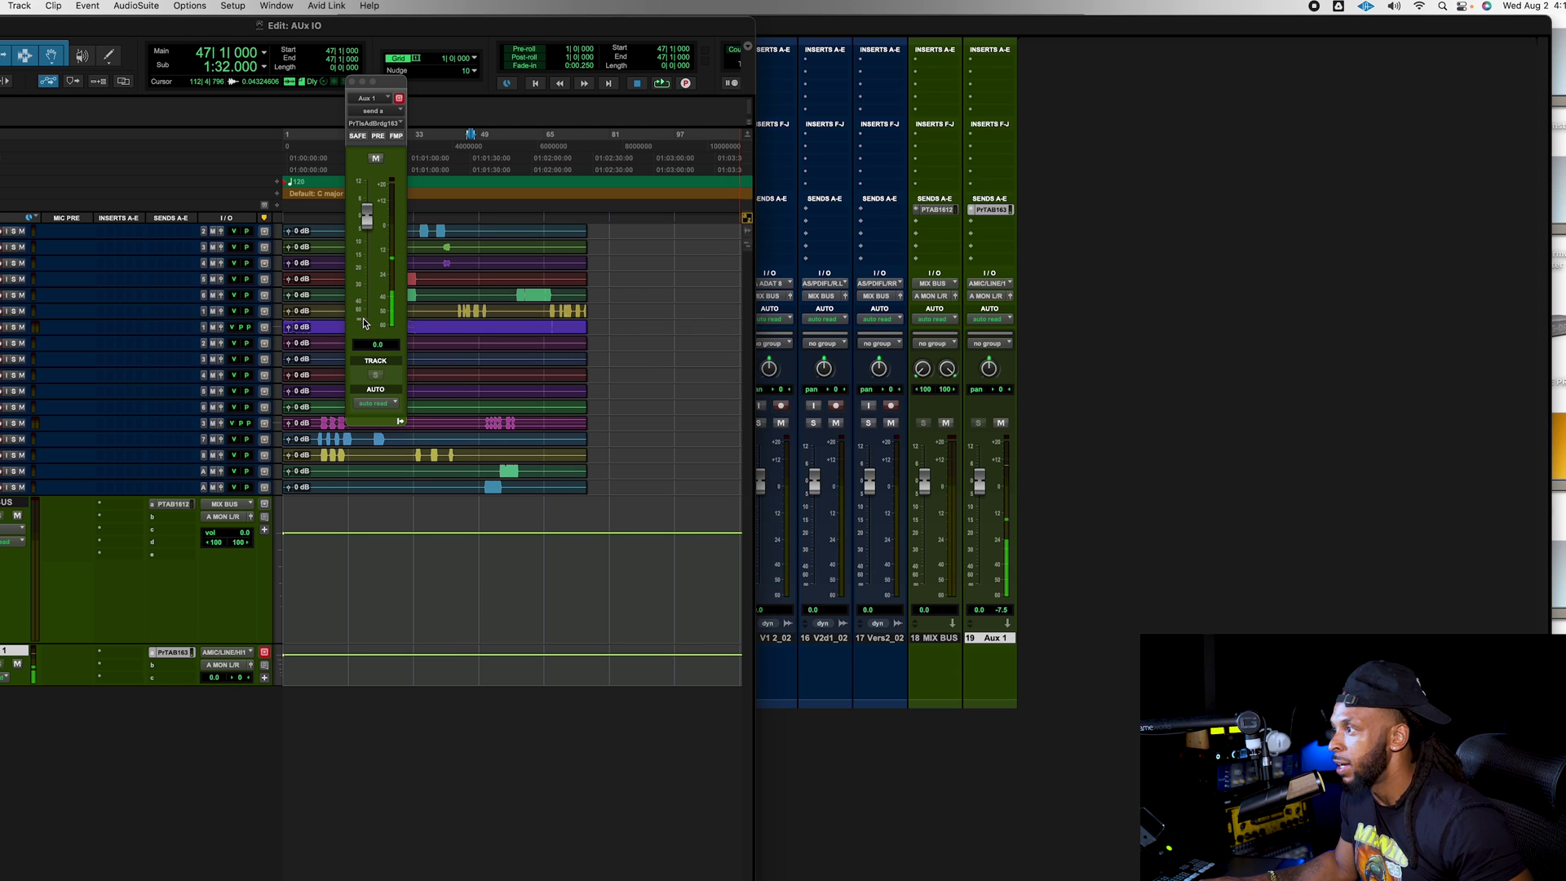
pyautogui.press('super+Tab')
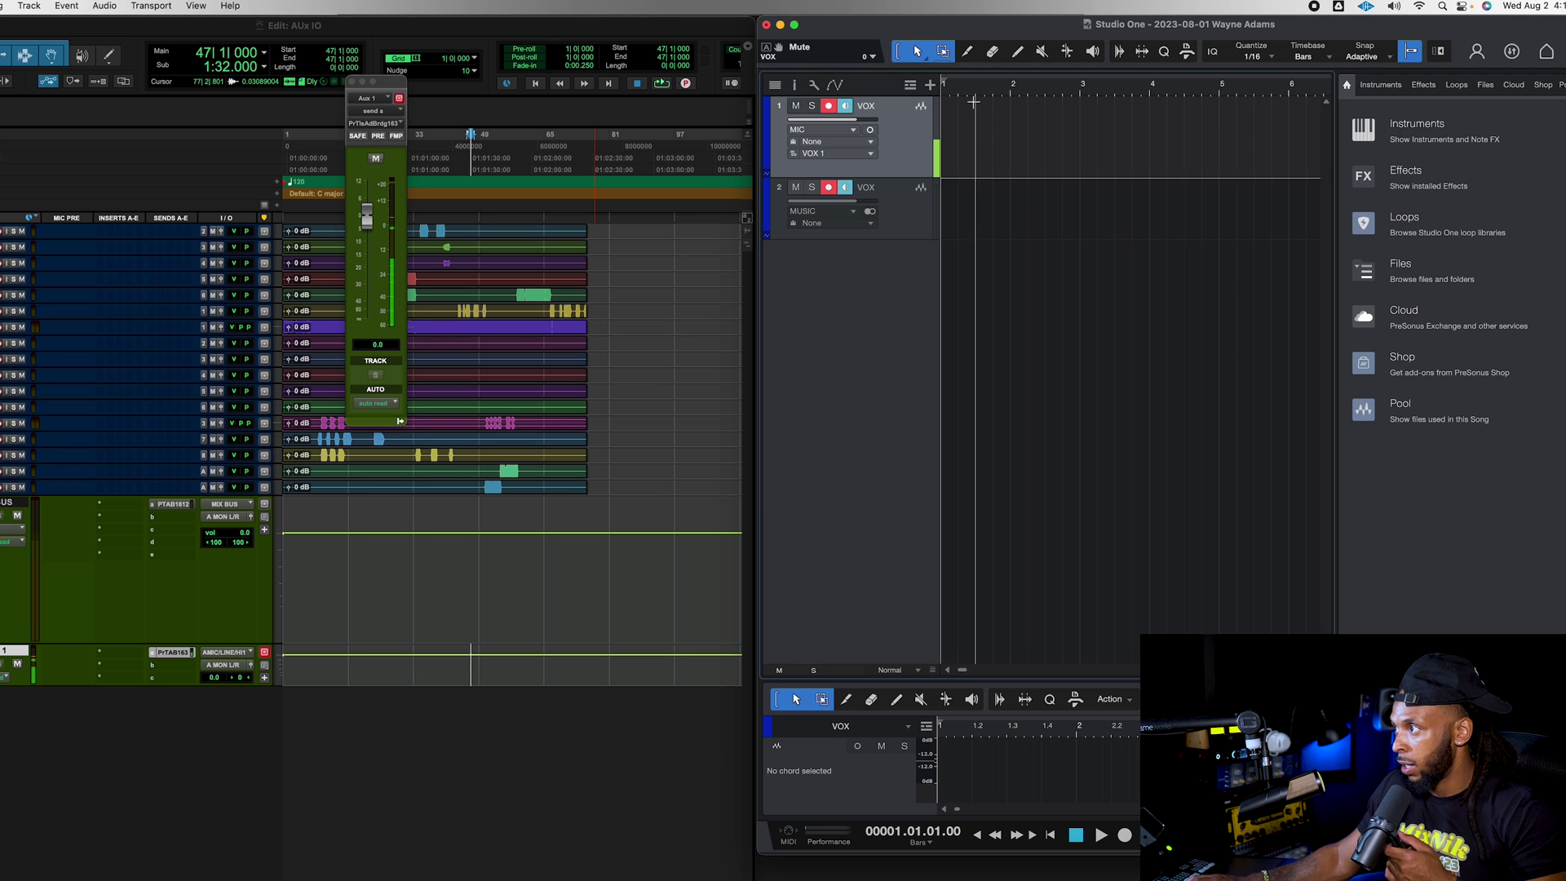
# Record both armed VOX tracks in Studio One while briefly playing the Pro Tools session from bar 47, and stop the recording.
pyautogui.press('KP_Multiply')
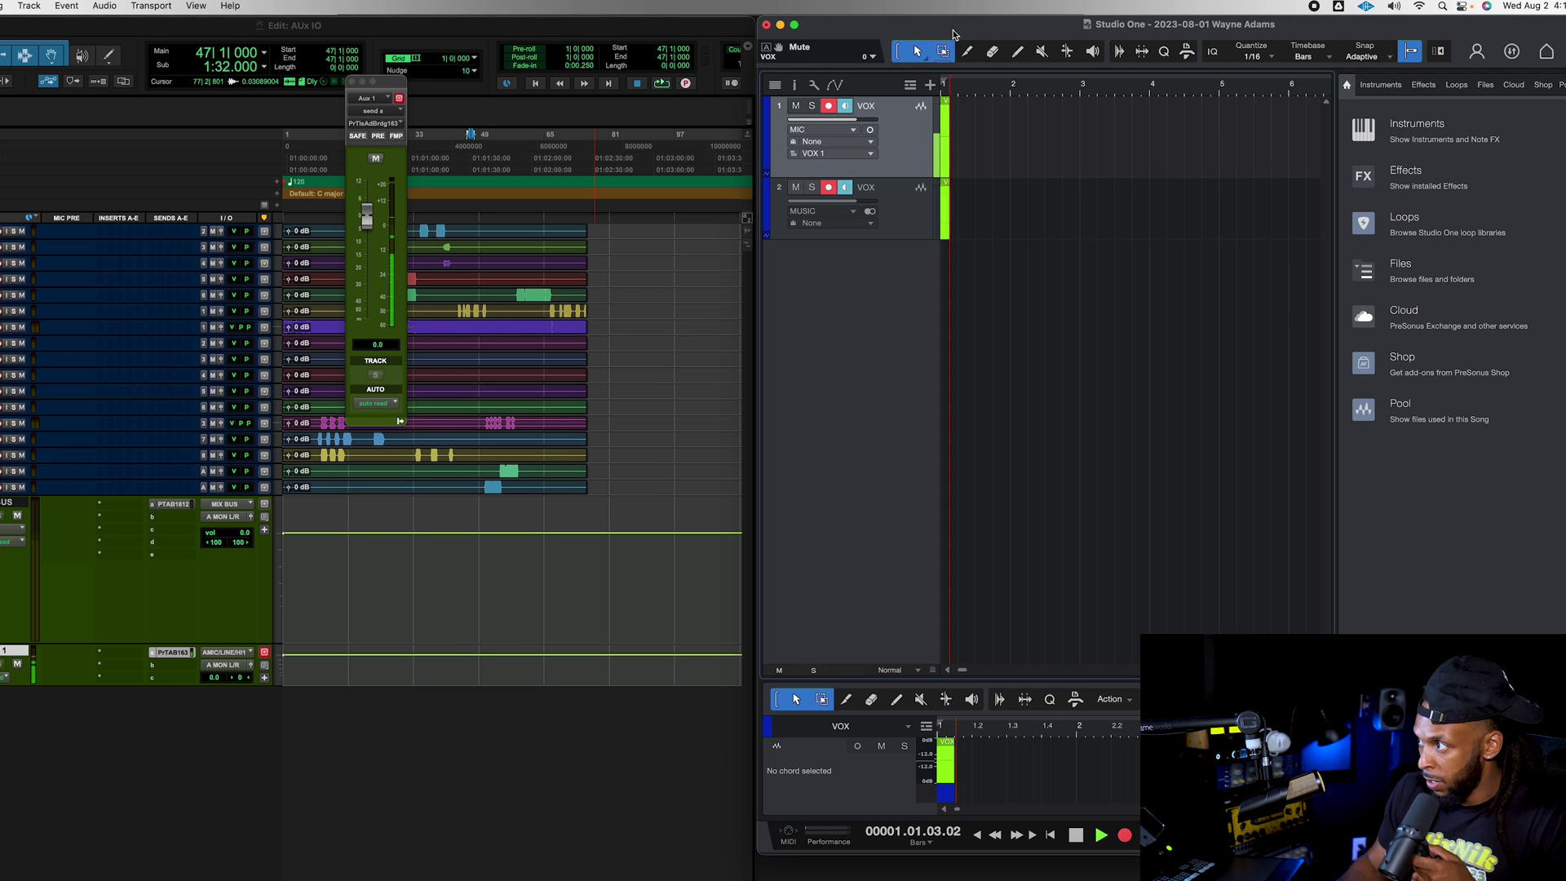
pyautogui.click(489, 39)
pyautogui.press('space')
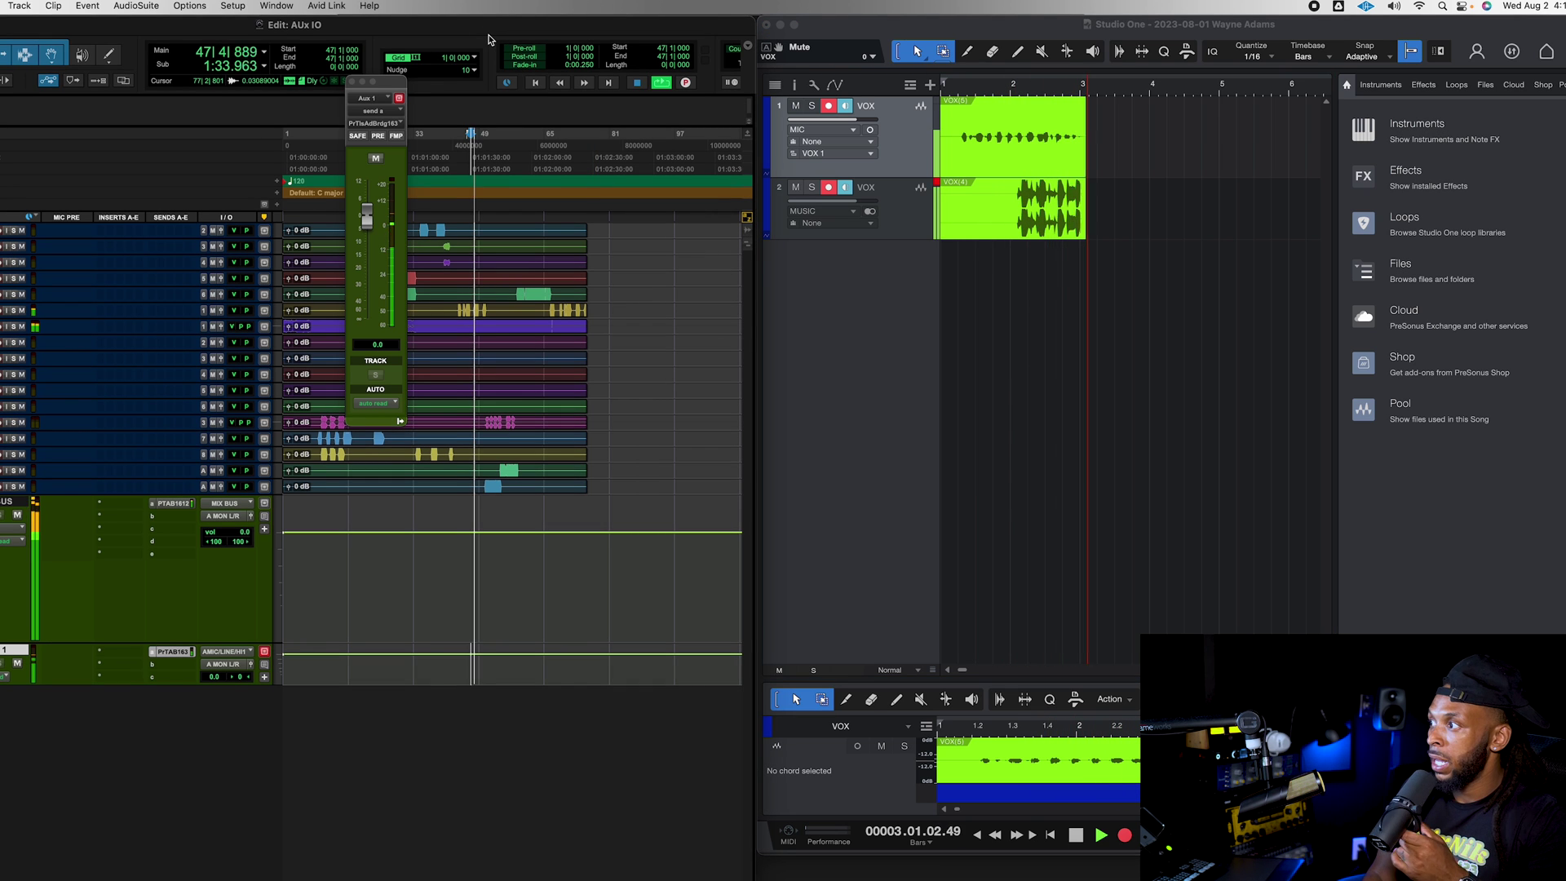
pyautogui.press('space')
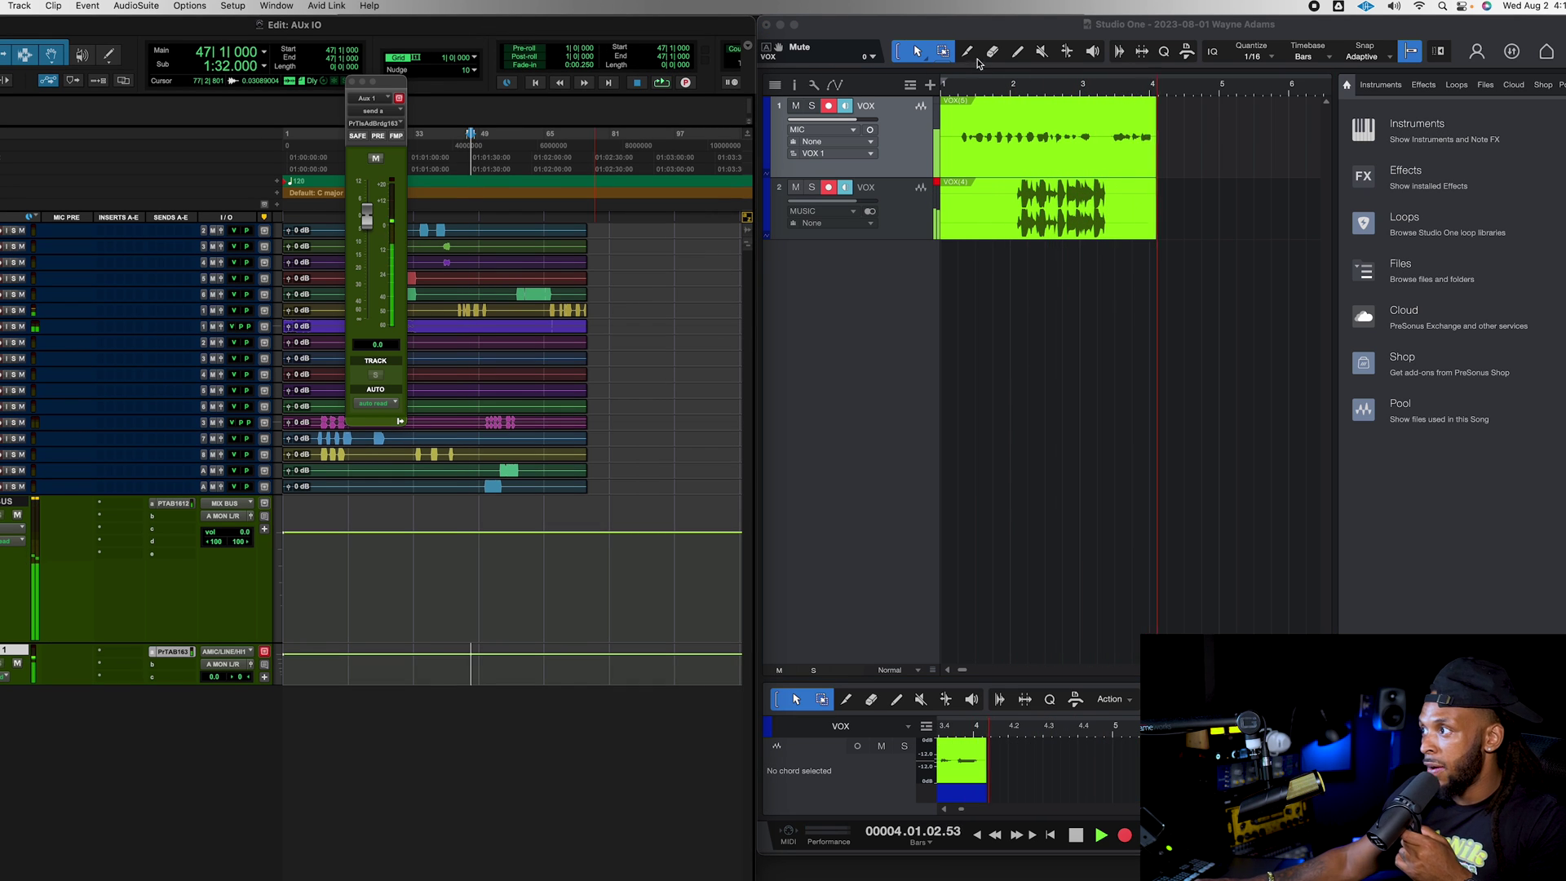
pyautogui.click(976, 35)
pyautogui.press('space')
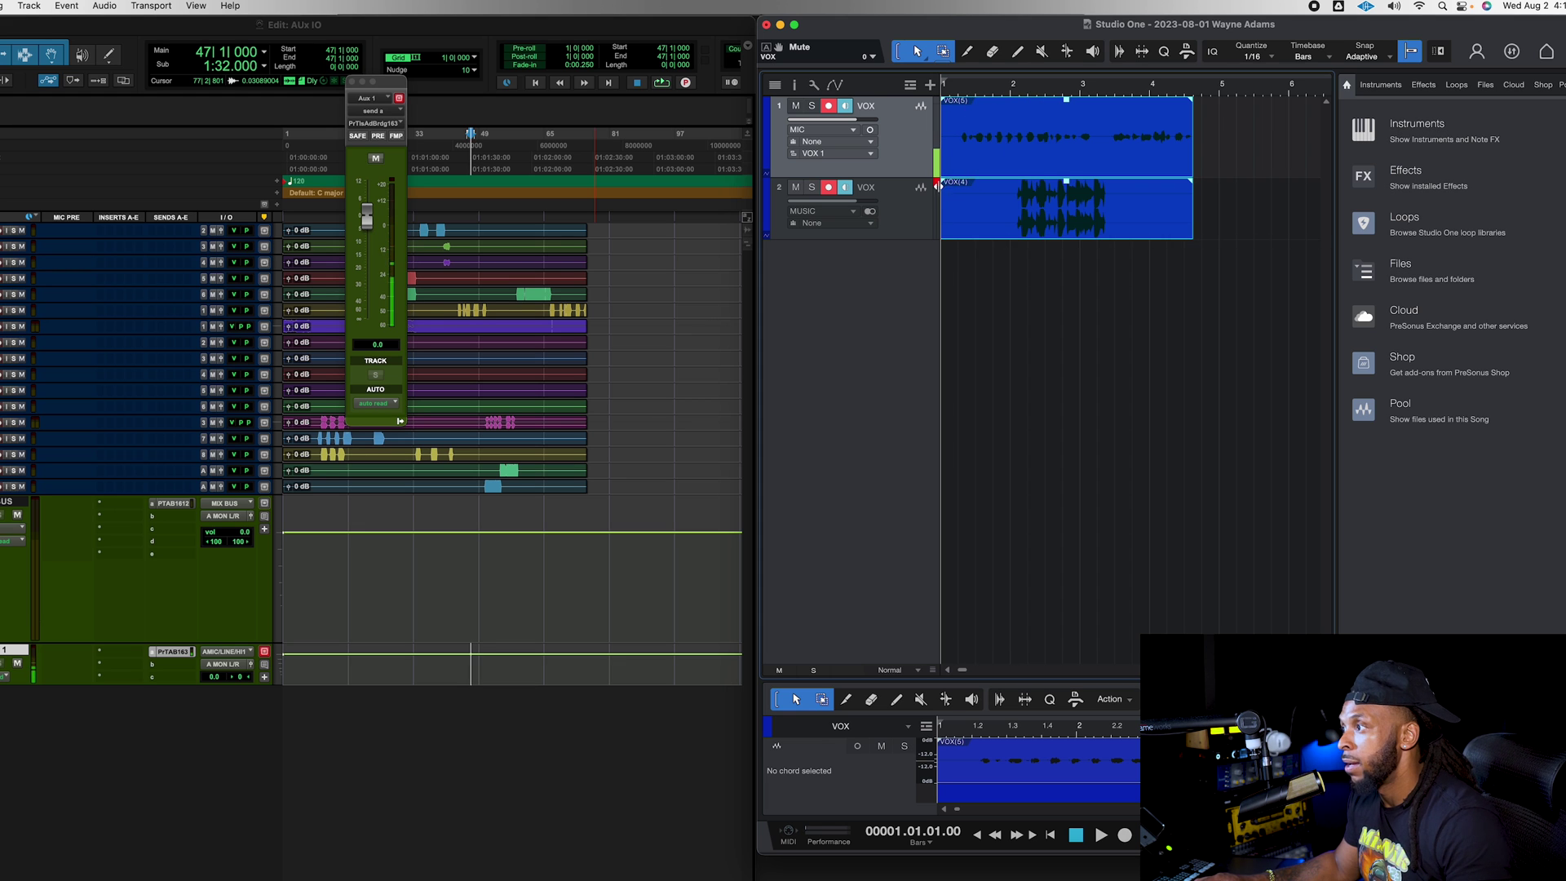
# Delete the recorded test clips from both VOX tracks.
pyautogui.moveTo(832, 199)
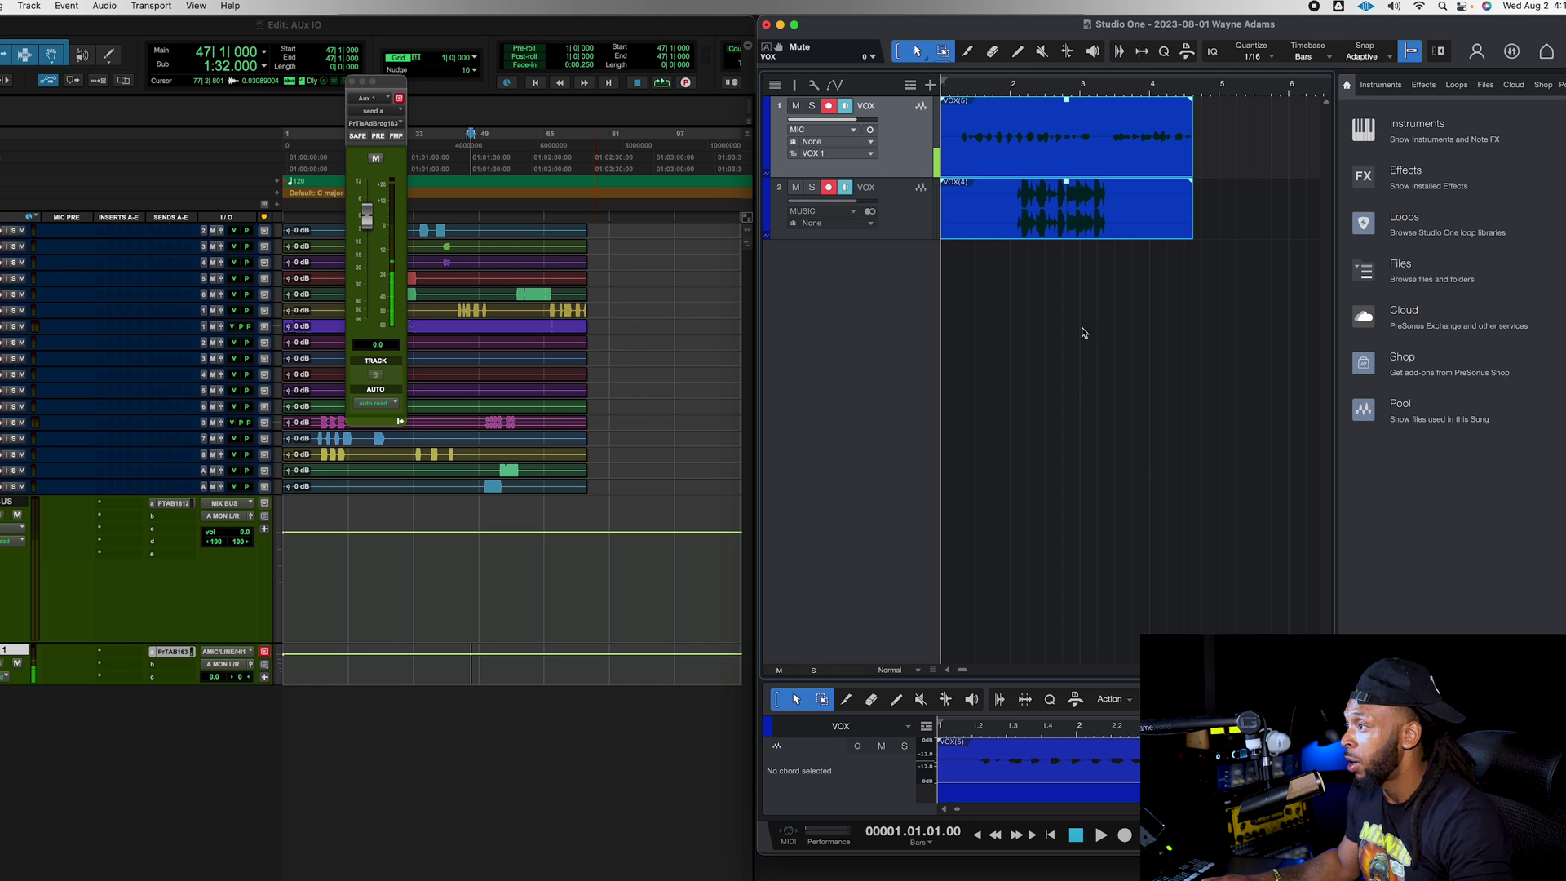
pyautogui.click(1084, 217)
pyautogui.press('Delete')
pyautogui.click(1088, 165)
pyautogui.press('Delete')
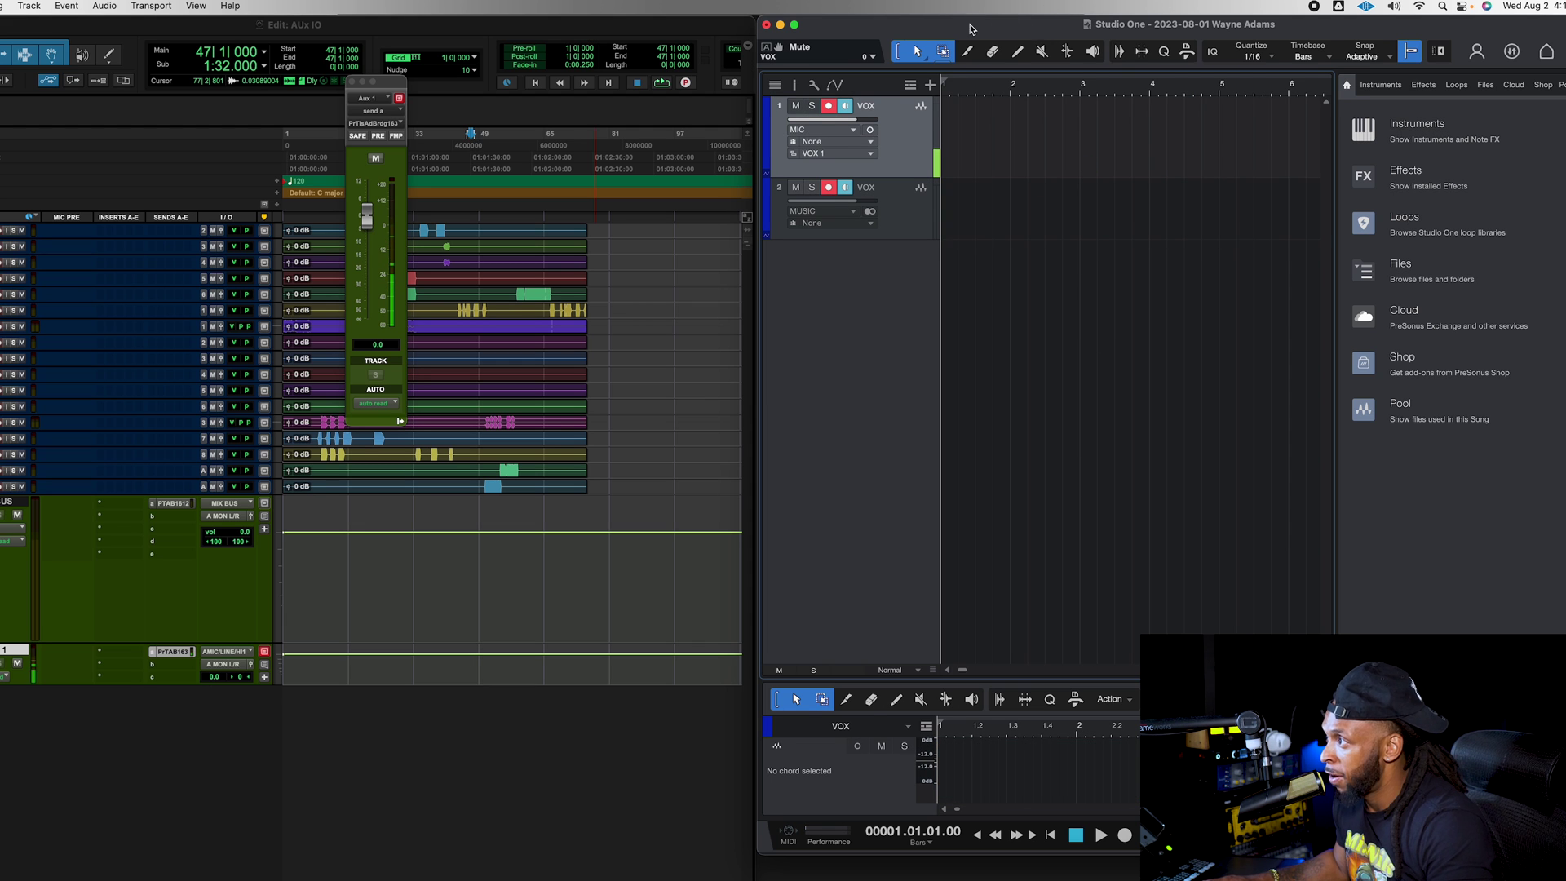
pyautogui.doubleClick(1044, 27)
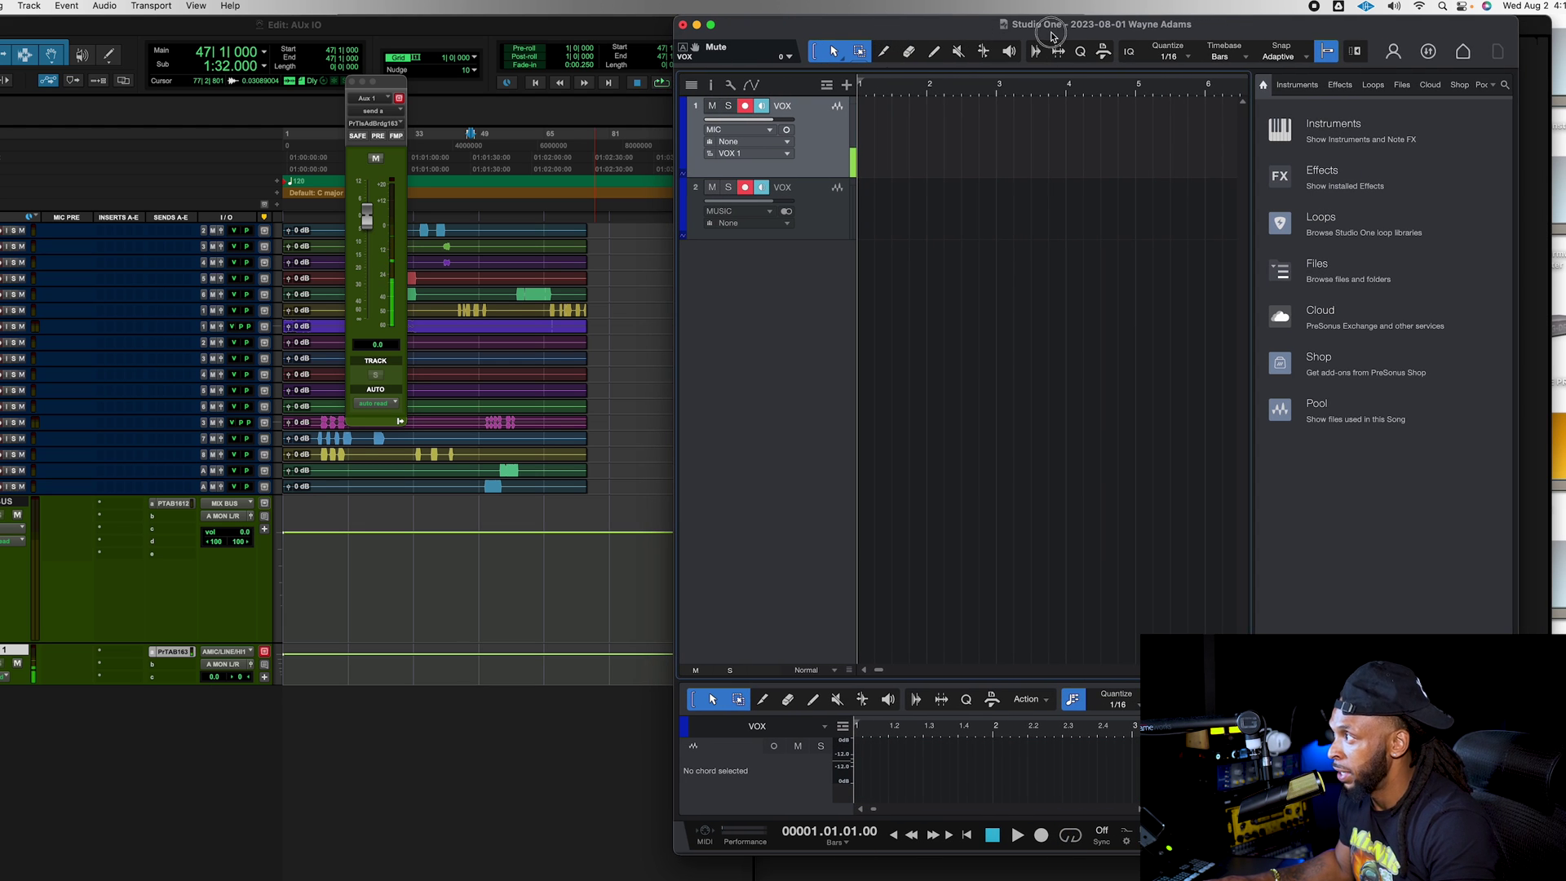
pyautogui.moveTo(971, 24); pyautogui.dragTo(1046, 23)
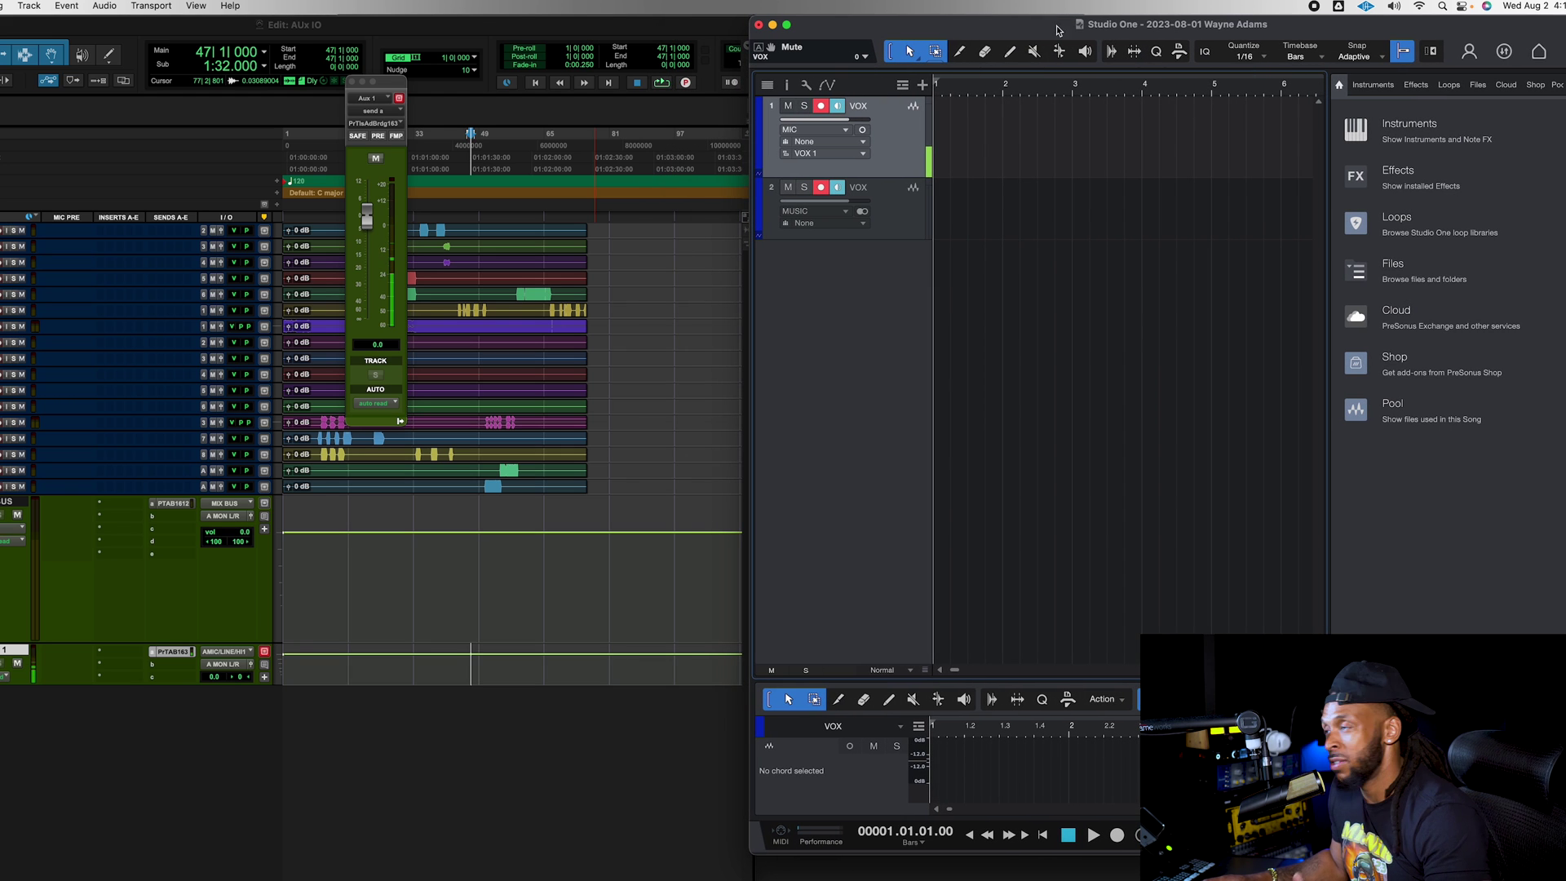
# Set the Mac's sound output to Pro Tools Audio Bridge 16 and select the VOX track fed by the MUSIC input.
pyautogui.click(1395, 7)
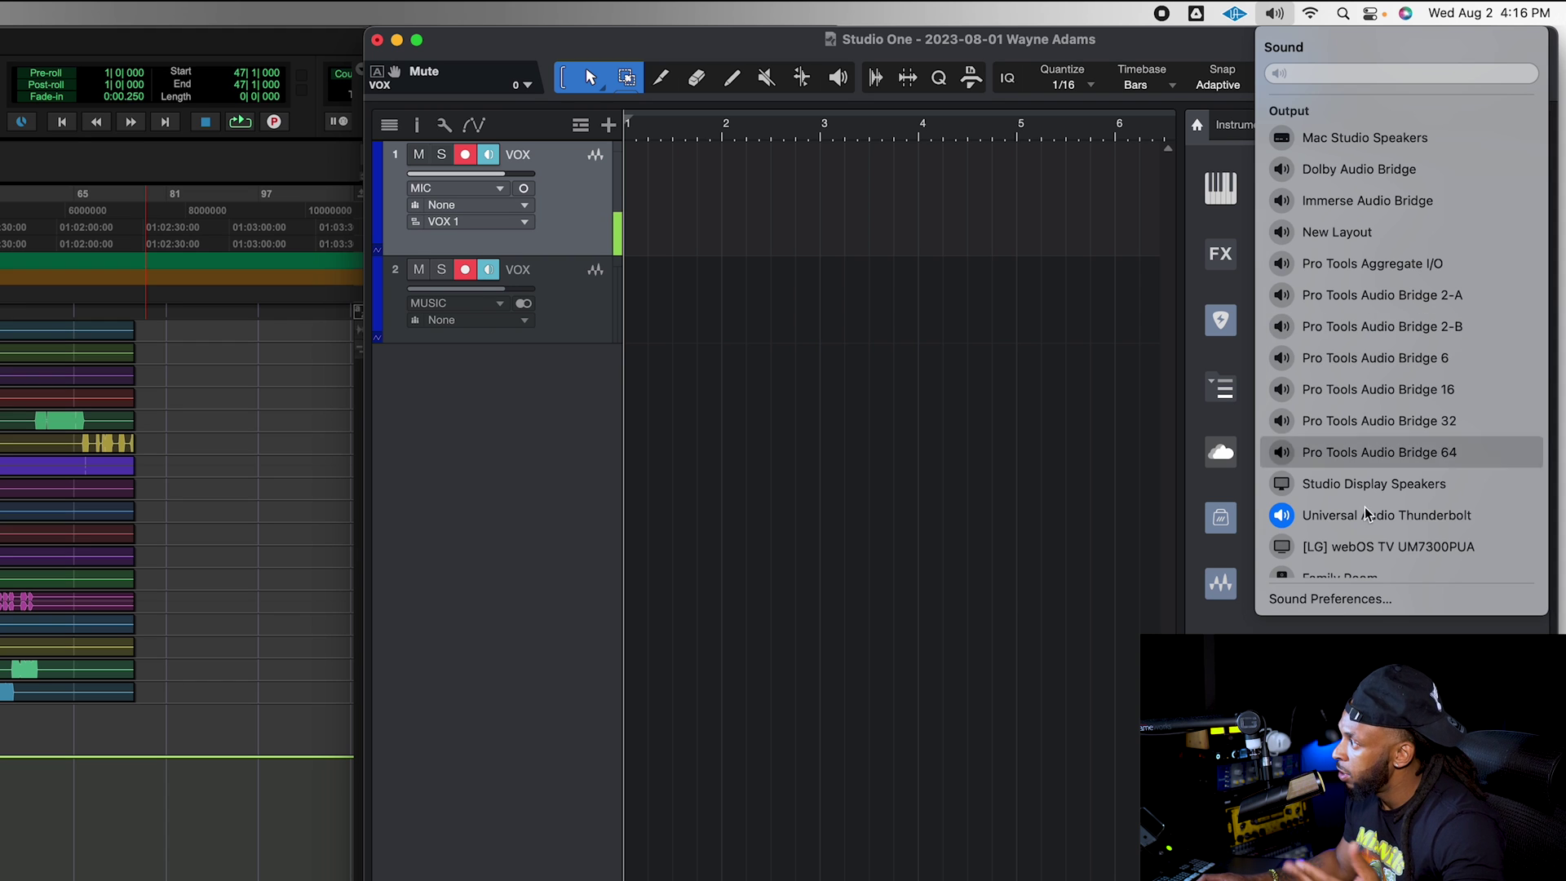
pyautogui.scroll(-2, 1419, 481)
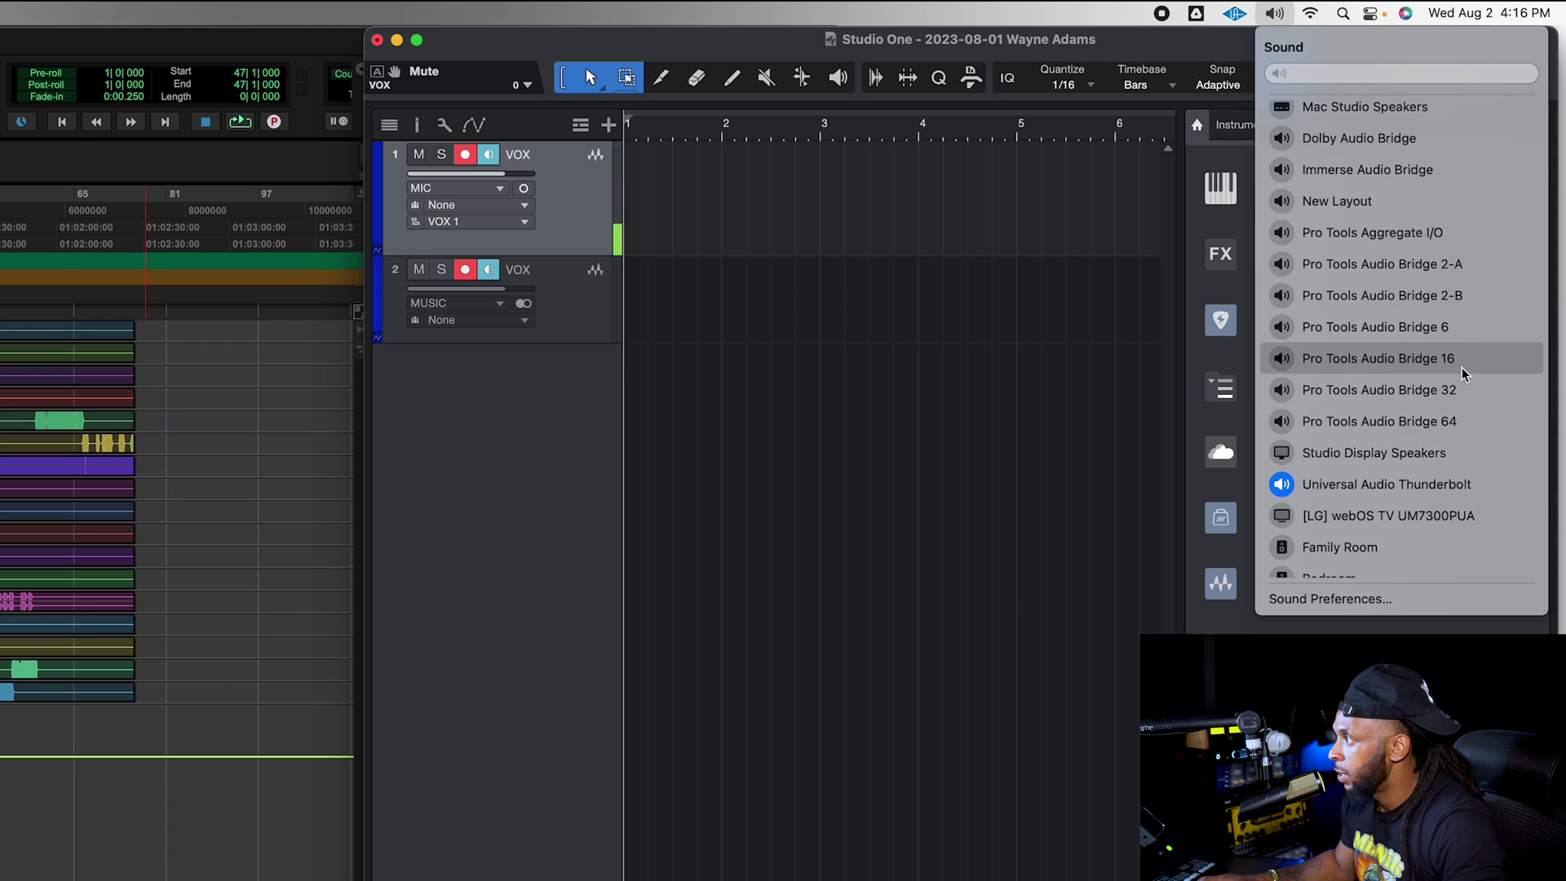
pyautogui.click(1424, 372)
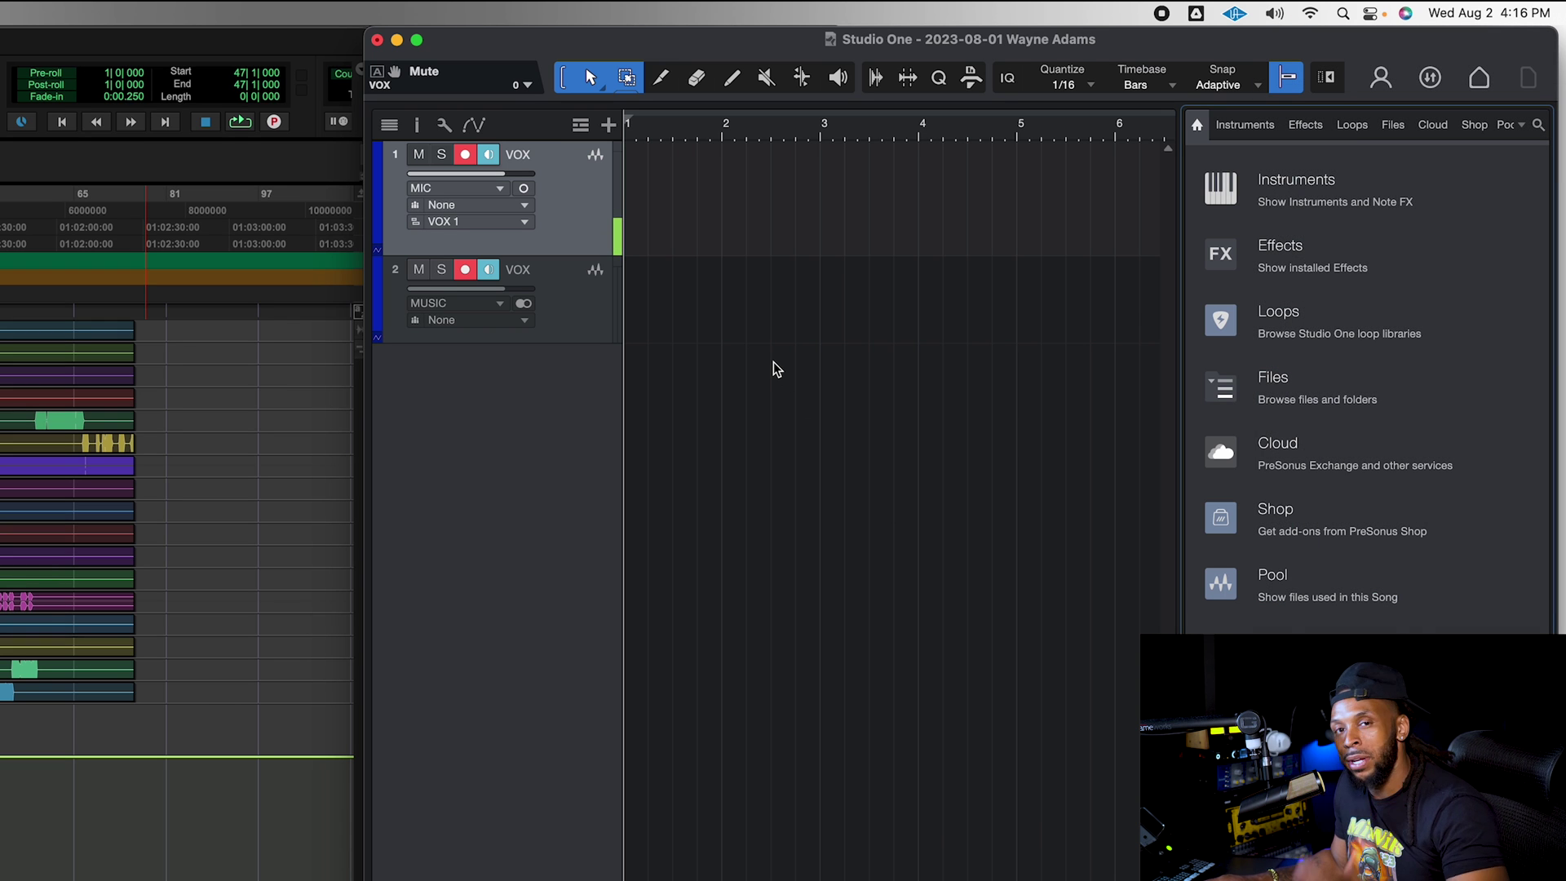
pyautogui.click(571, 317)
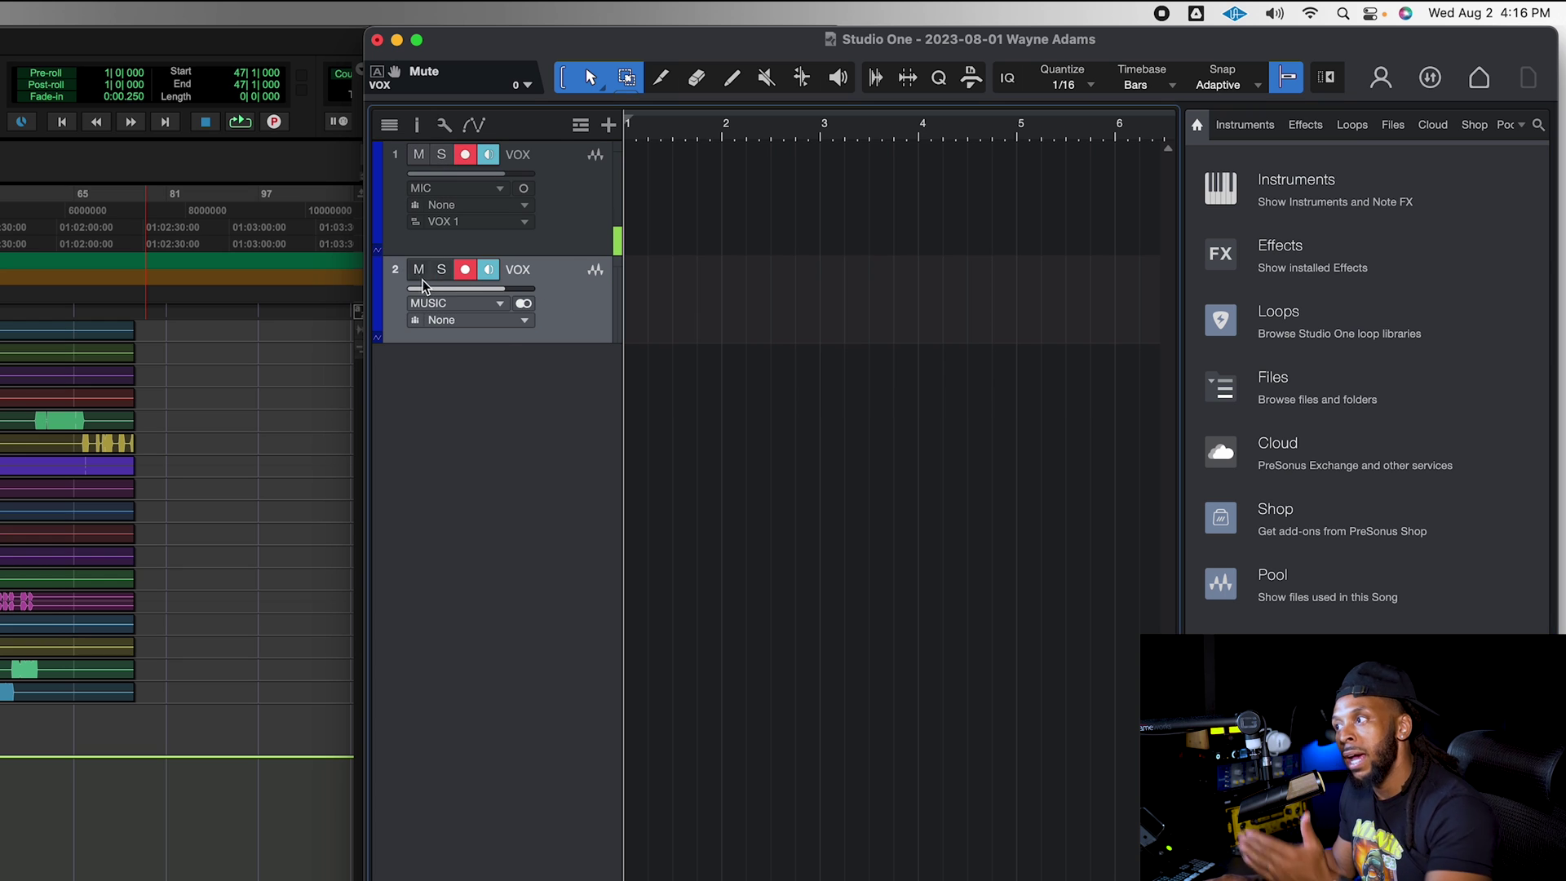